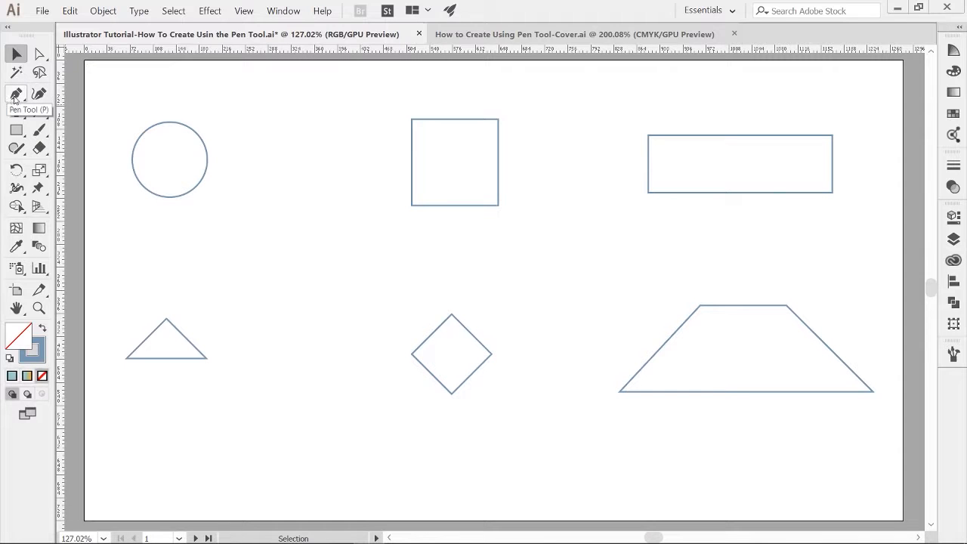
Step: Zoom in on the circle and trace it with the Pen tool using curved anchors at its top, right, bottom and left
left_click(21, 95)
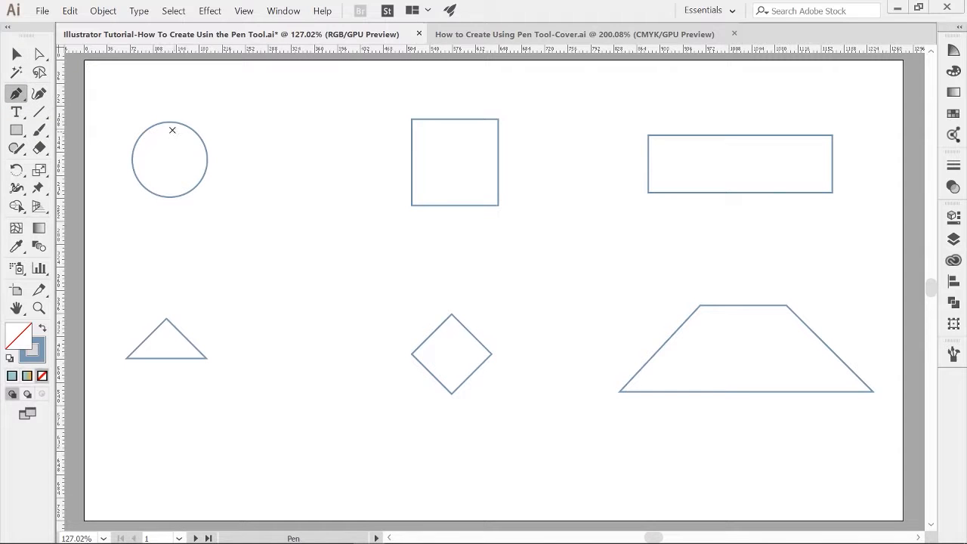
key("z")
left_click_drag(173, 135, 282, 188)
key("p")
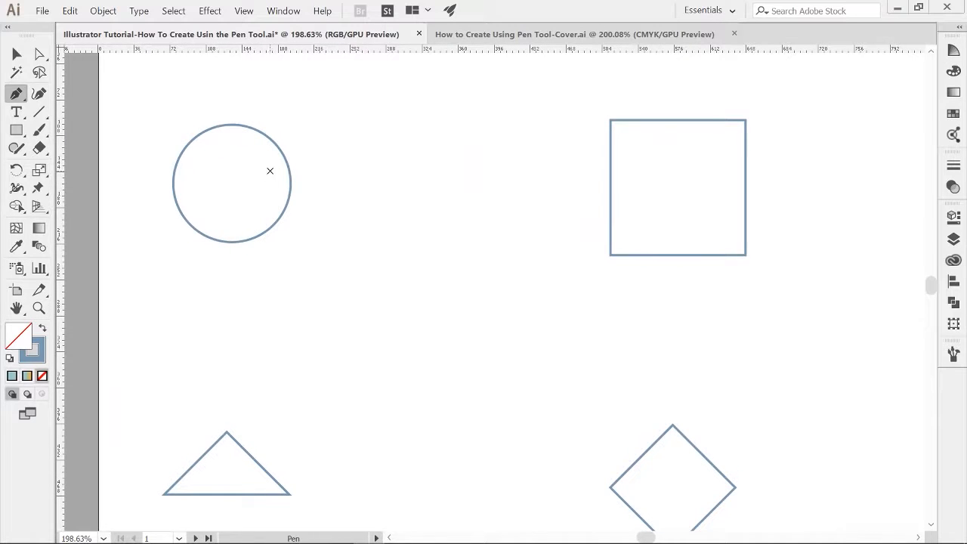
left_click(14, 96)
left_click_drag(234, 125, 262, 126)
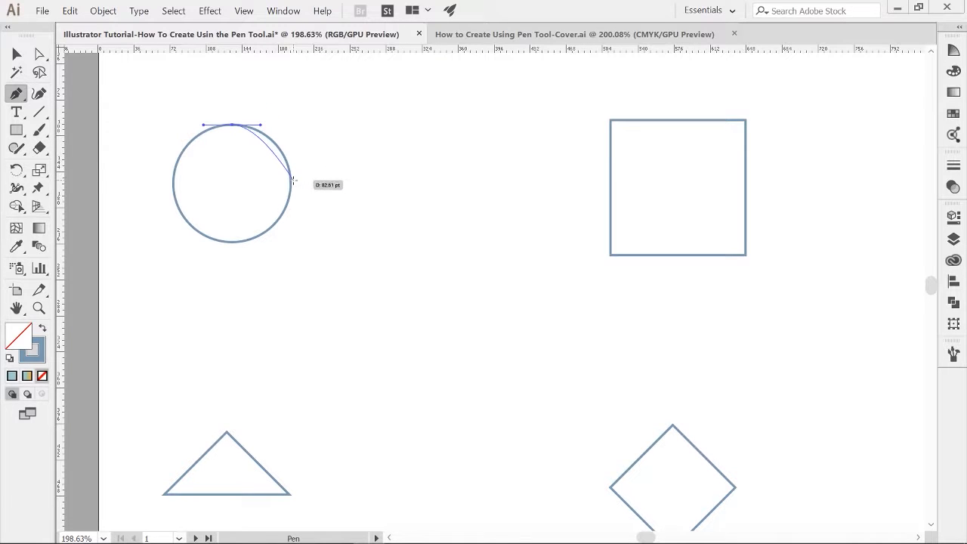
left_click_drag(291, 181, 289, 213)
left_click_drag(230, 241, 195, 248)
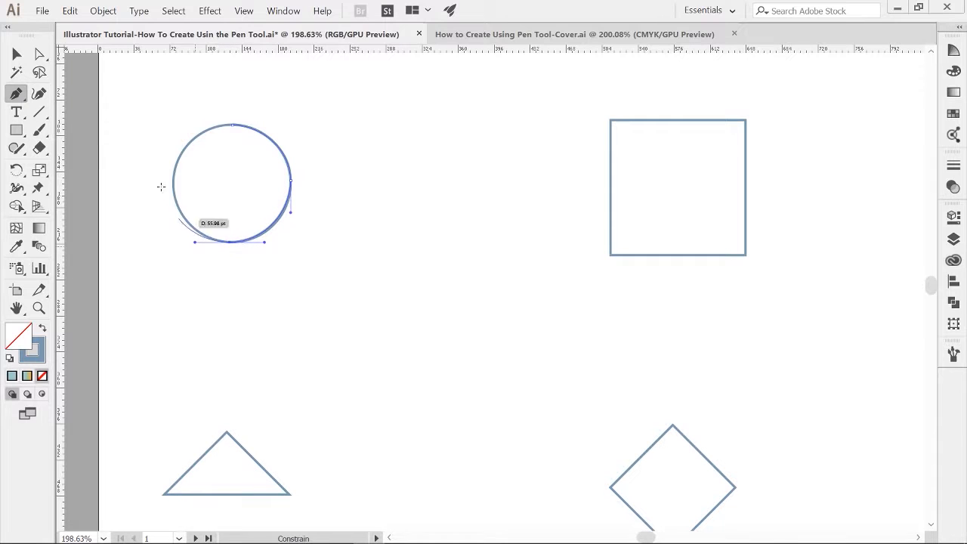
left_click_drag(174, 189, 177, 167)
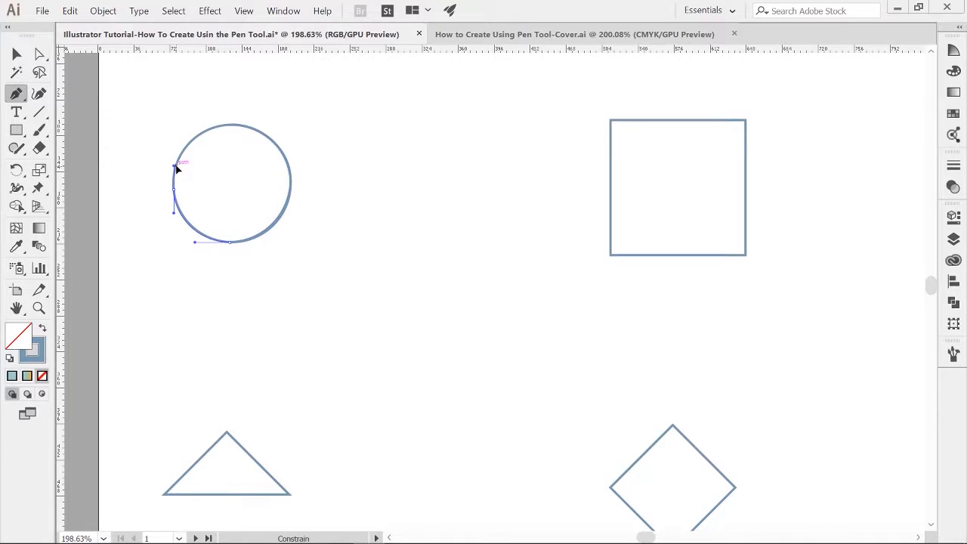
left_click_drag(234, 126, 276, 134)
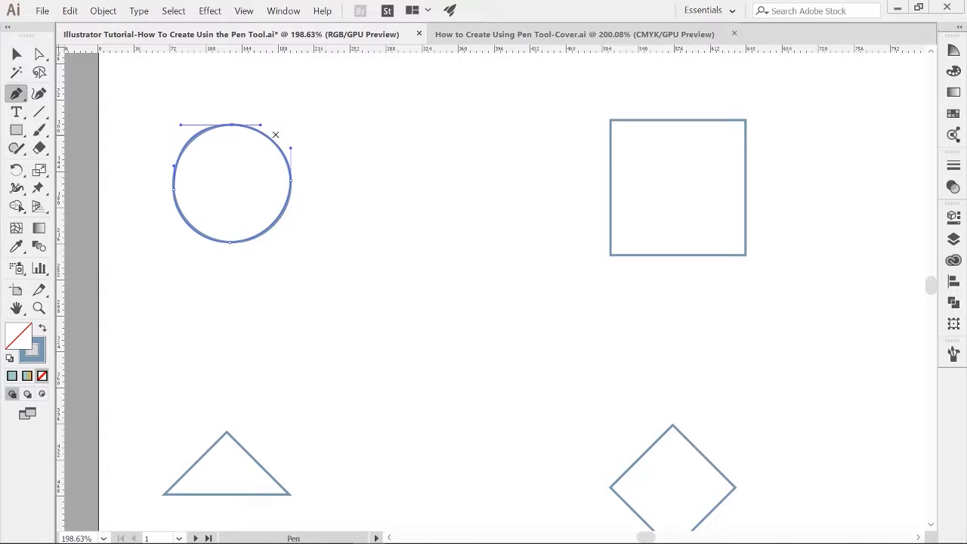
Step: Set the traced path's stroke color to CMYK 100, 100, 100, 100
left_click(34, 360)
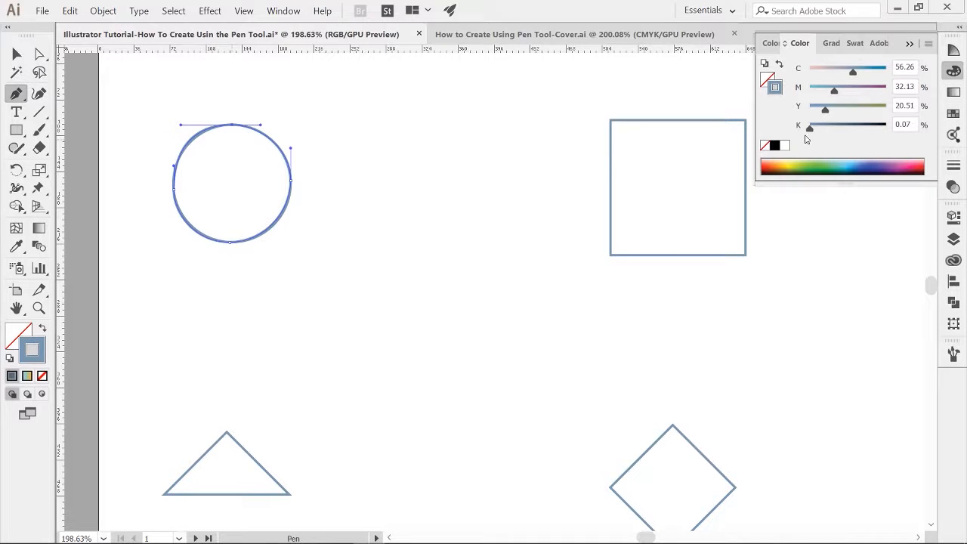
left_click(774, 145)
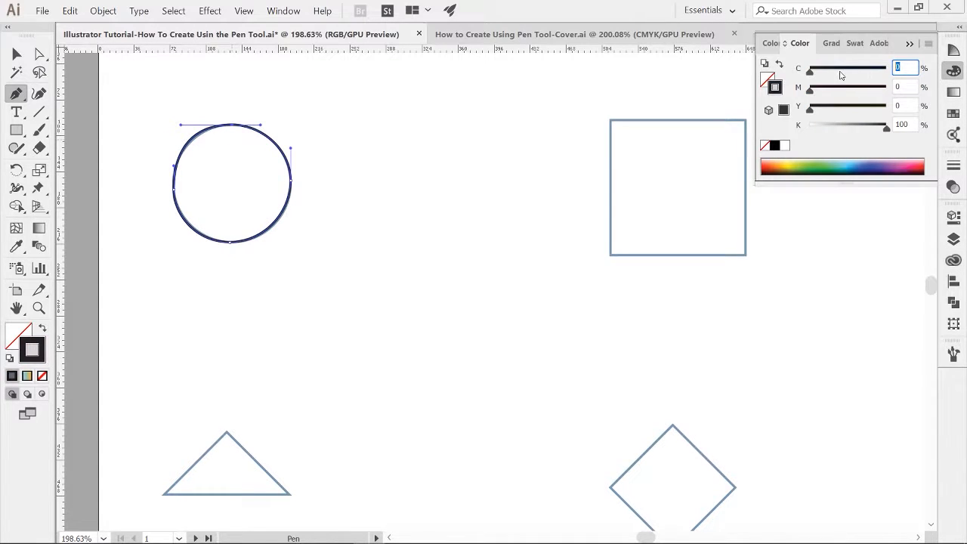
type("100")
key("Tab")
type("100")
key("Tab")
type("100")
key("Tab")
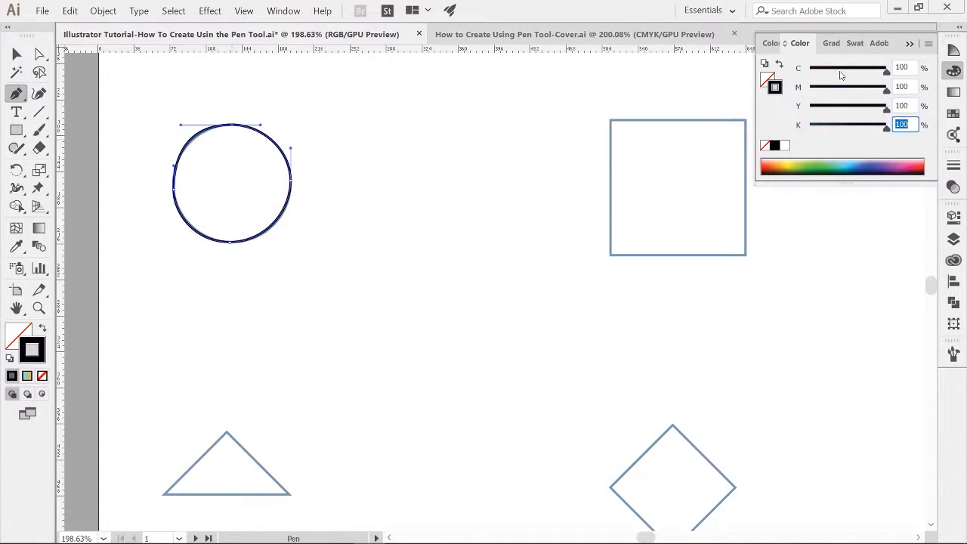
Step: Adjust the top anchor's direction handle to refine the traced circle's curve, then deselect
left_click(17, 59)
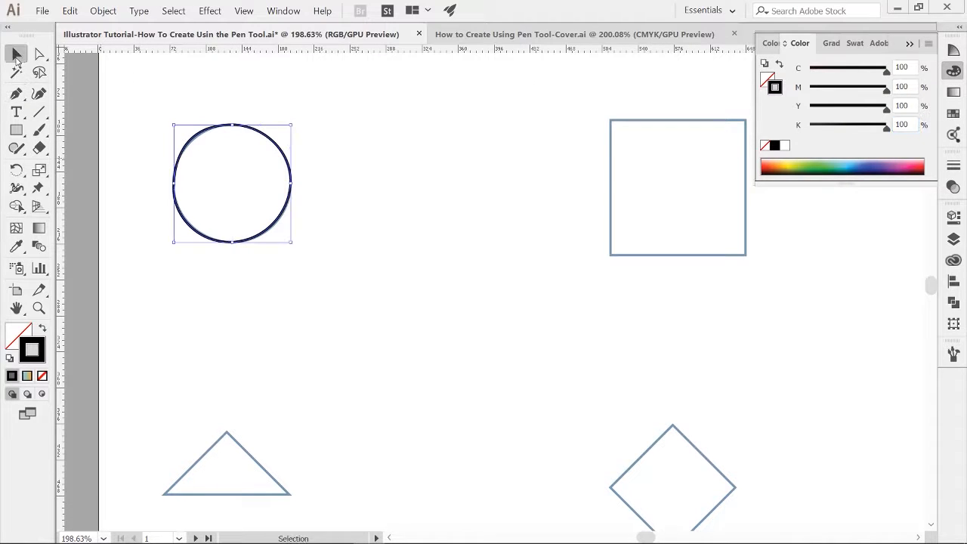
key("a")
left_click(239, 127)
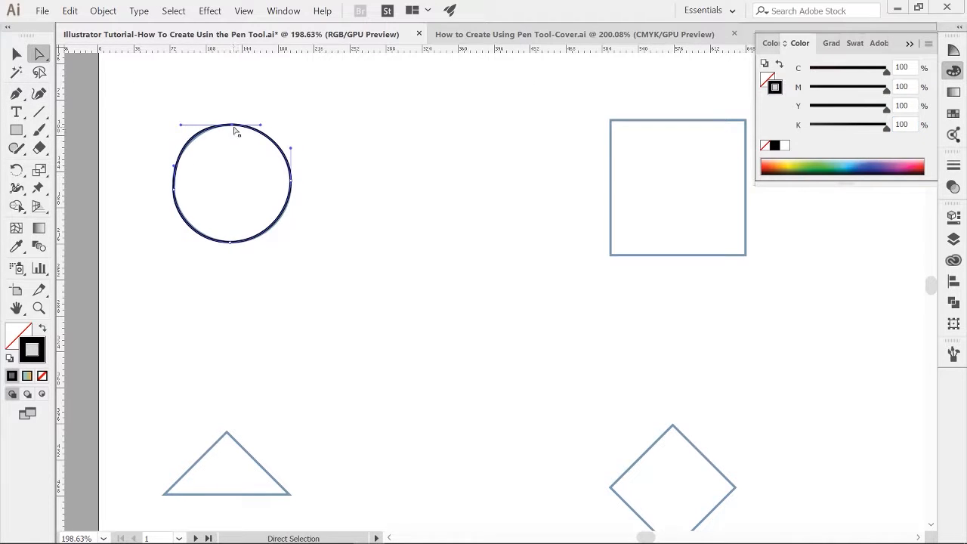
left_click_drag(183, 129, 189, 130)
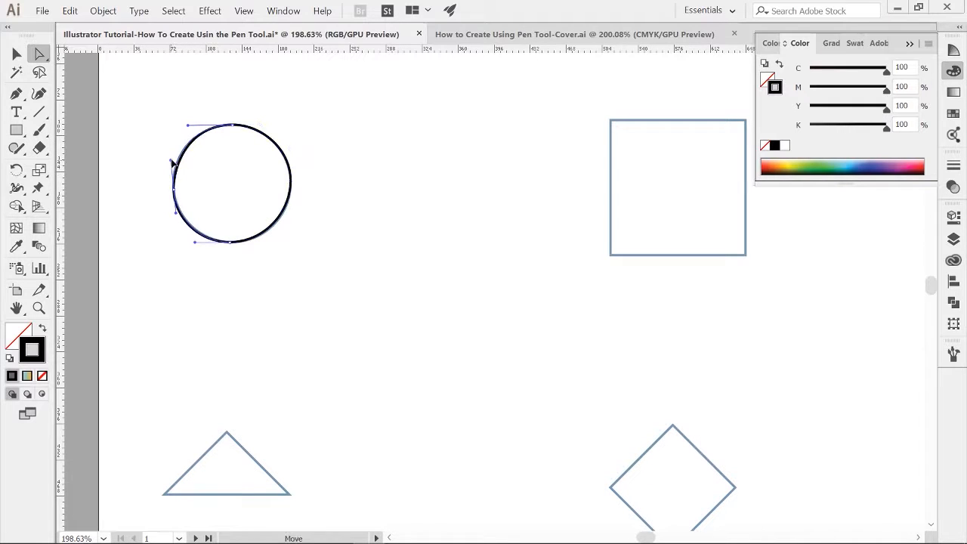
left_click(359, 189)
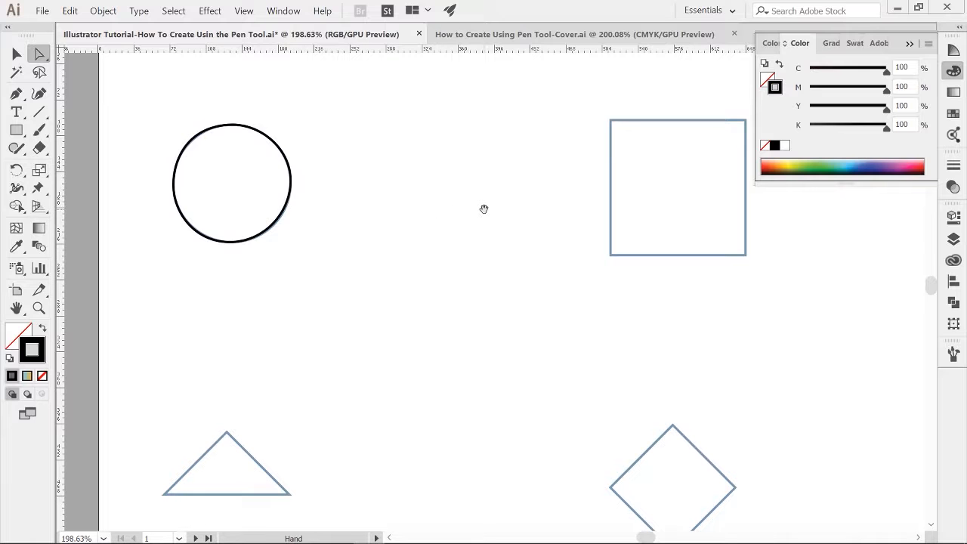
Step: Pan to the square and trace it with the Pen tool by clicking its four corners to close the path
left_click_drag(525, 225, 209, 229)
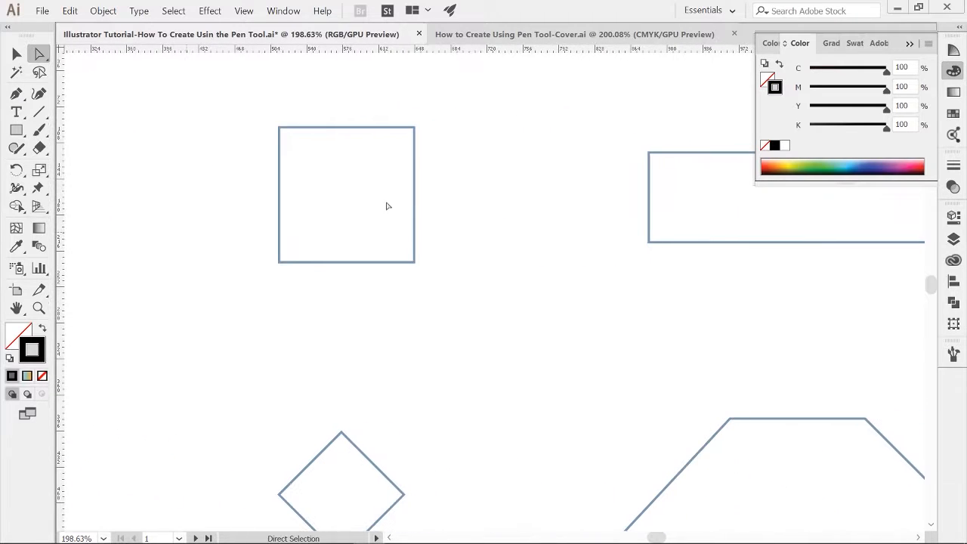
left_click_drag(370, 236, 407, 249)
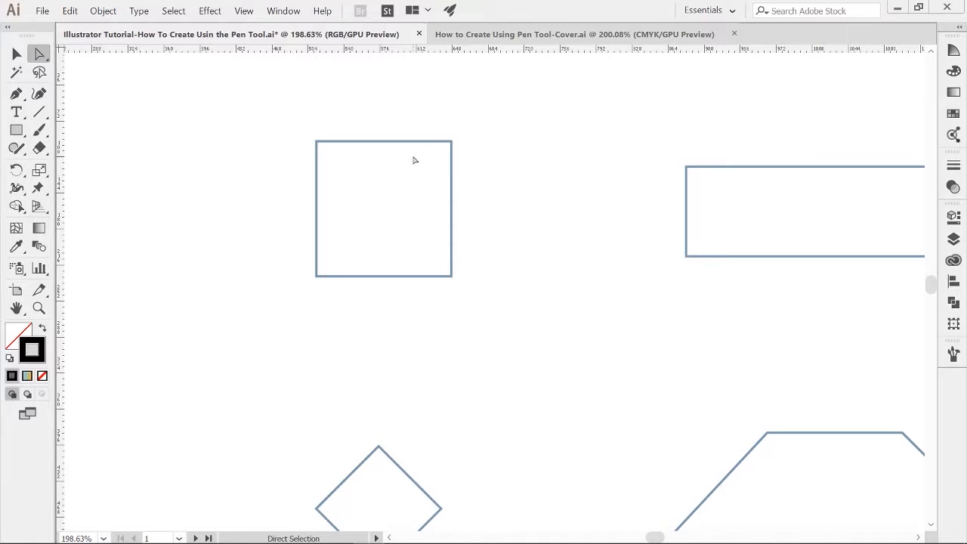
key("p")
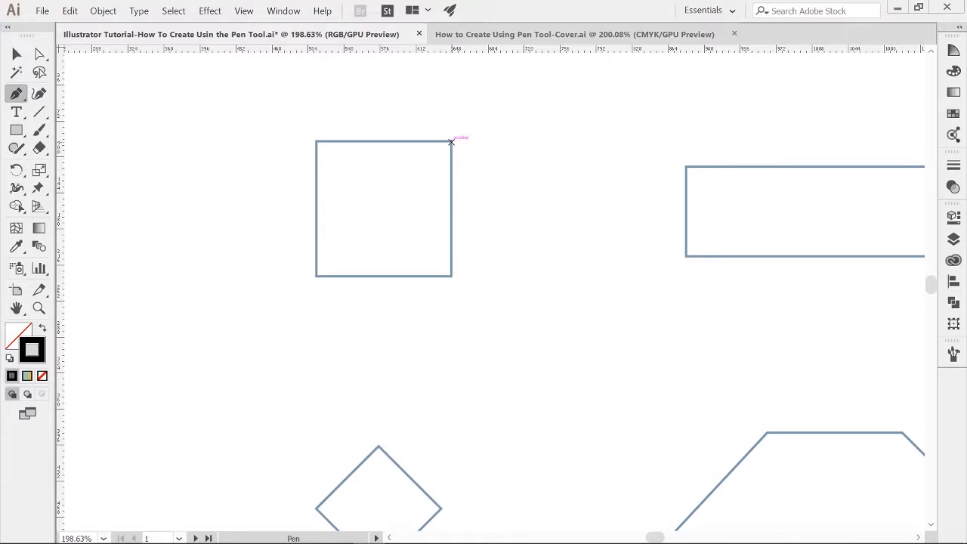
left_click(452, 142)
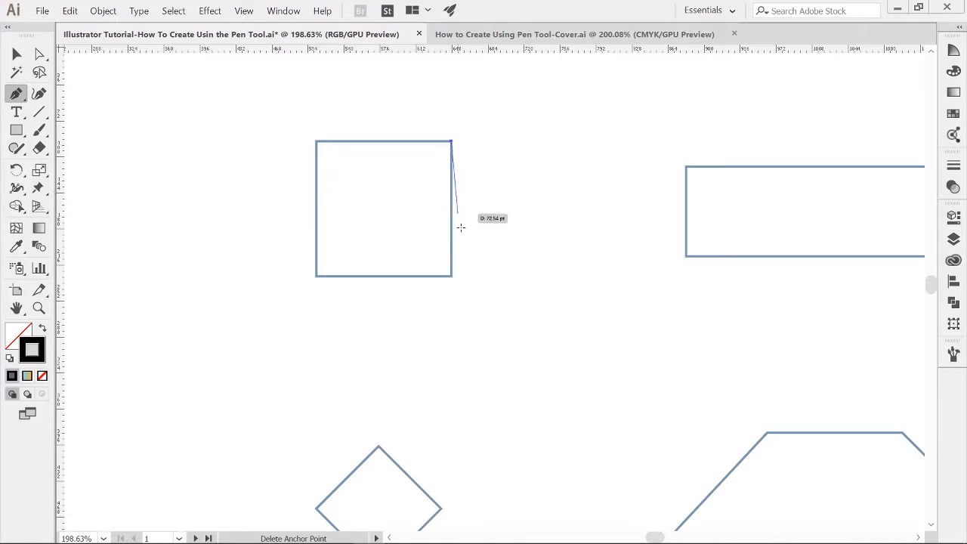
left_click(451, 277)
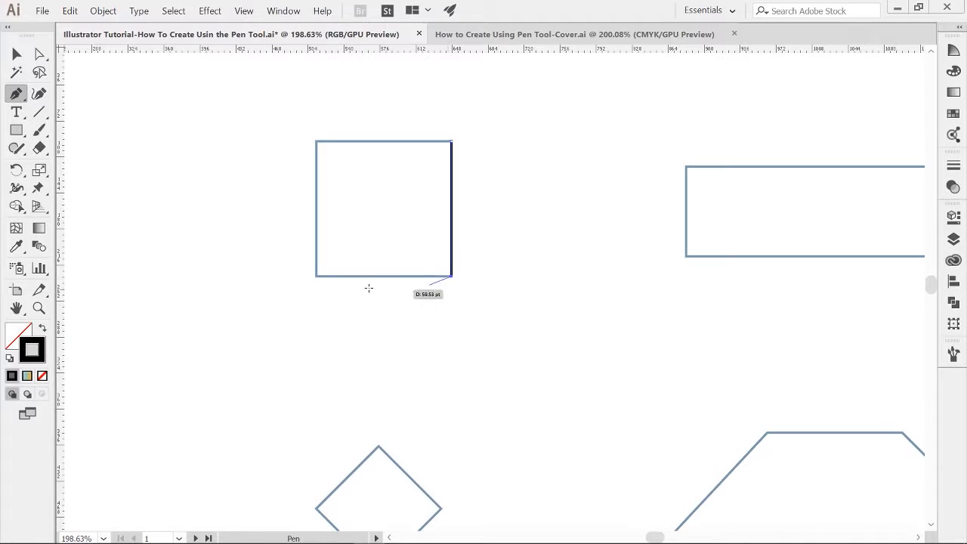
left_click(316, 276)
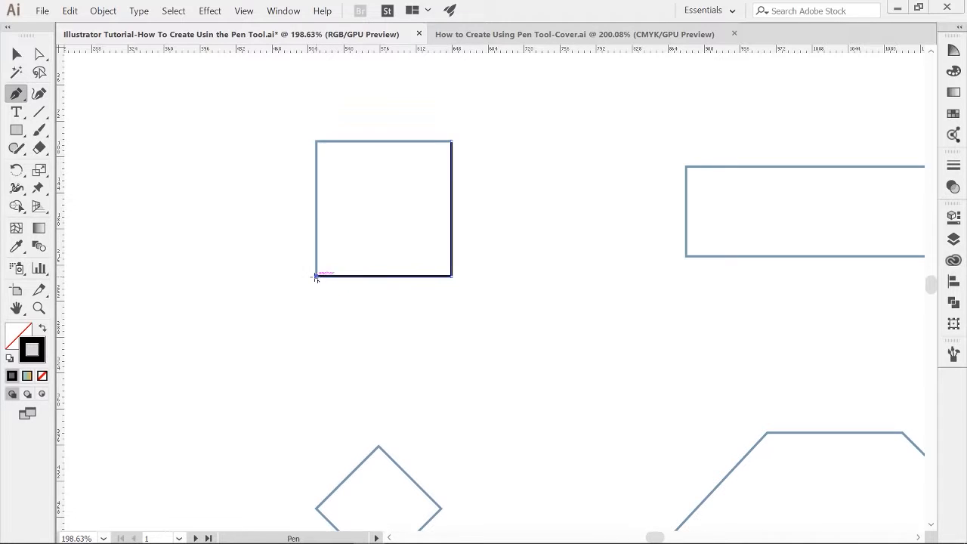
left_click(316, 141)
Step: Pan to the rectangle and trace its four corners with the Pen tool to close the path
left_click_drag(566, 231, 309, 241)
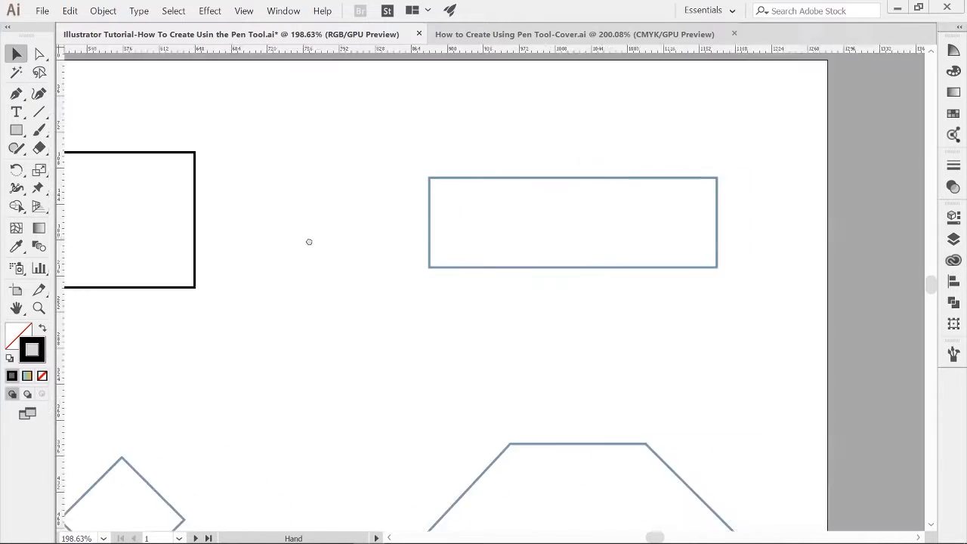
key("p")
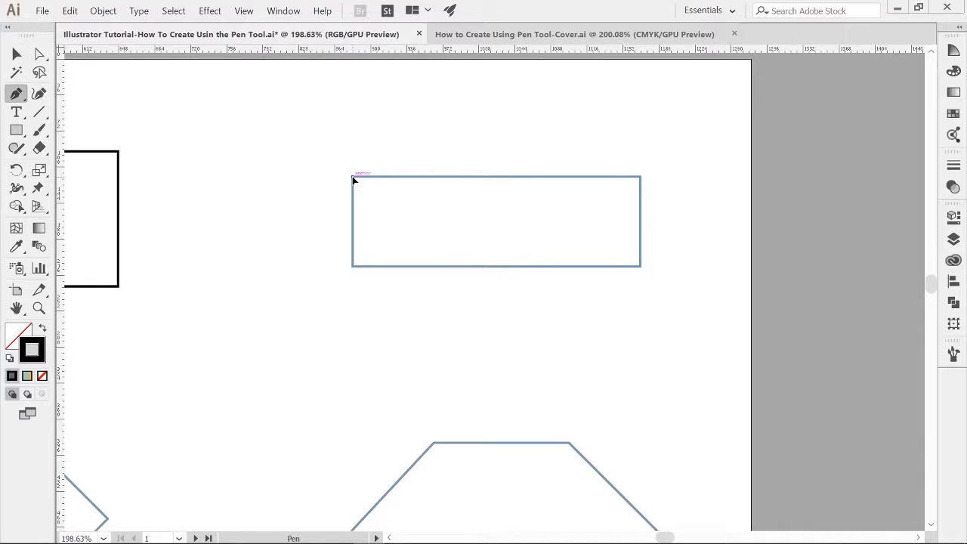
left_click(353, 178)
left_click(352, 266)
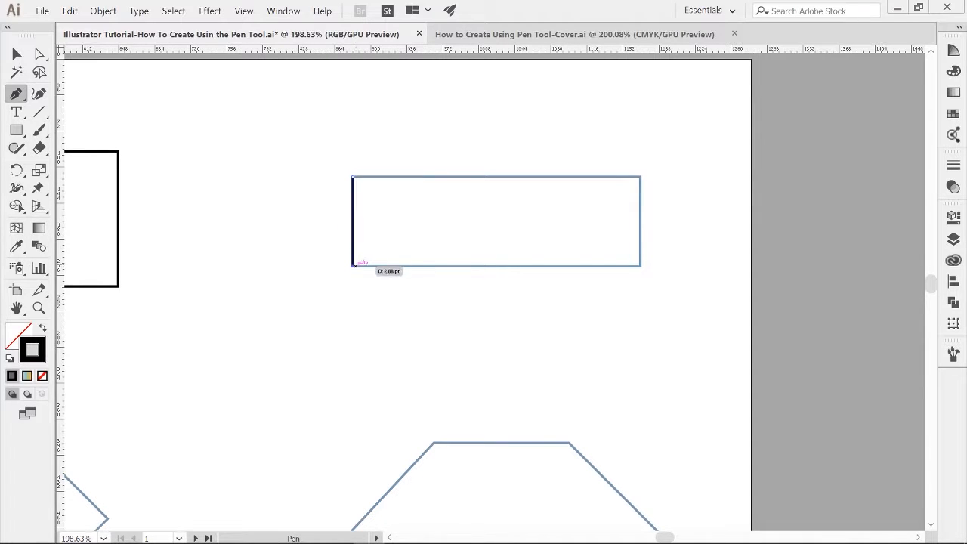
left_click(641, 266)
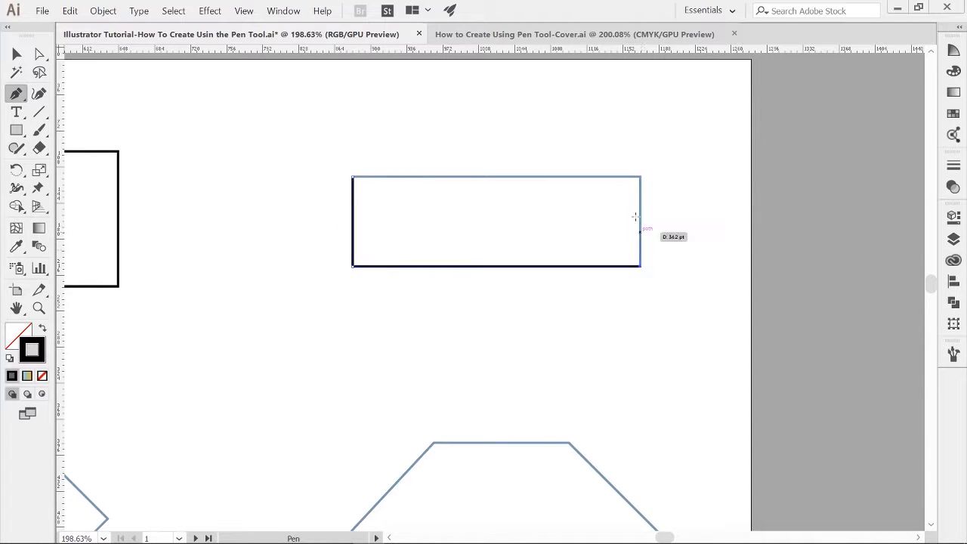
left_click(640, 177)
left_click(353, 177)
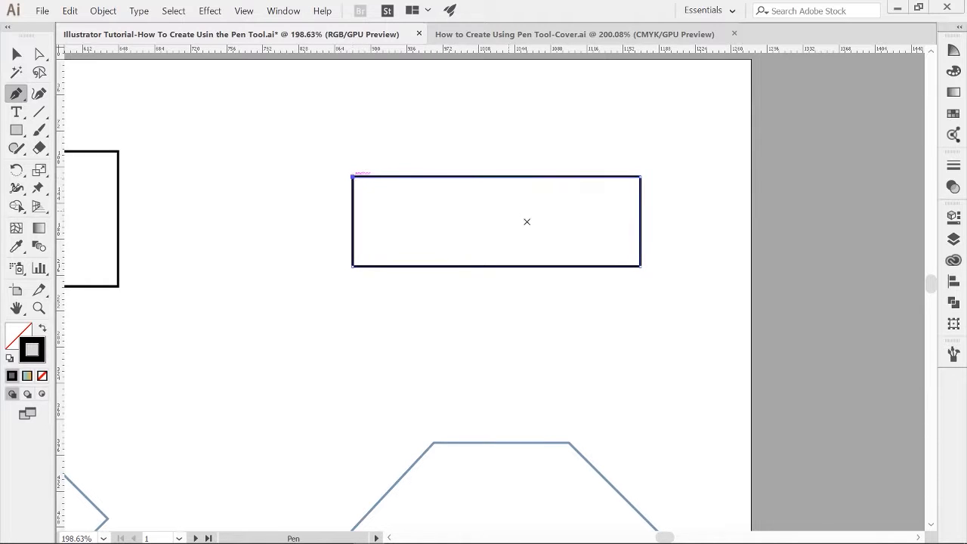
left_click(520, 231, "ctrl")
Step: Zoom in on the triangle and trace its three corners with the Pen tool, closing at the right corner
key("z")
left_click_drag(464, 282, 598, 303)
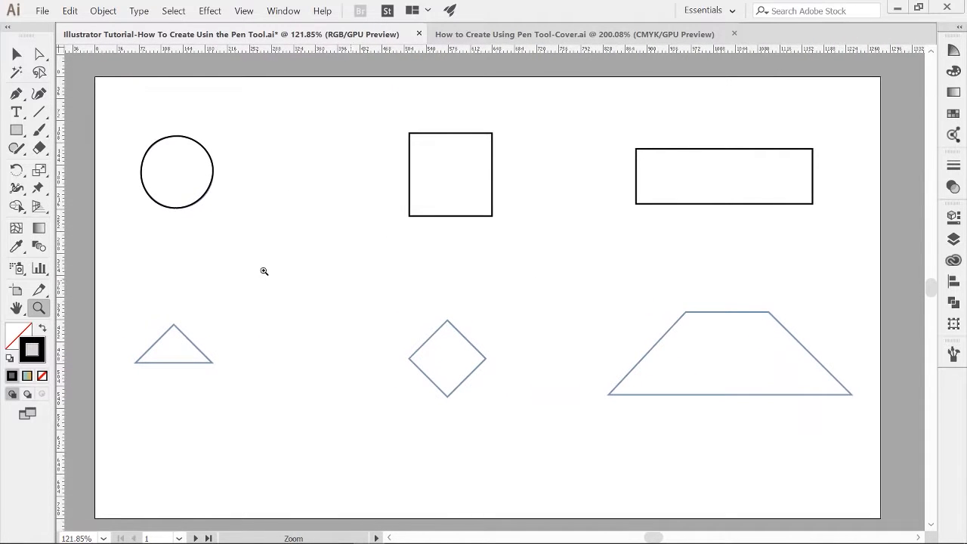
key("v")
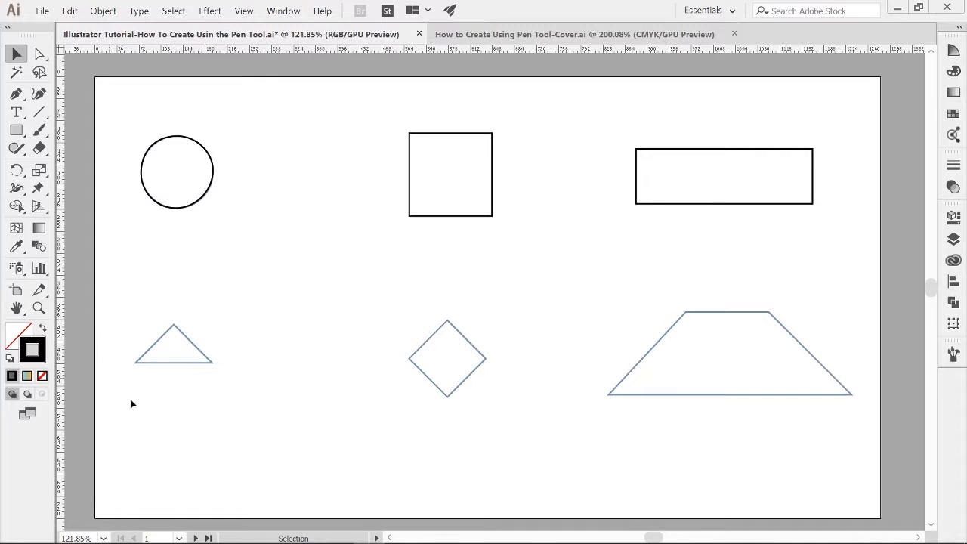
key("z")
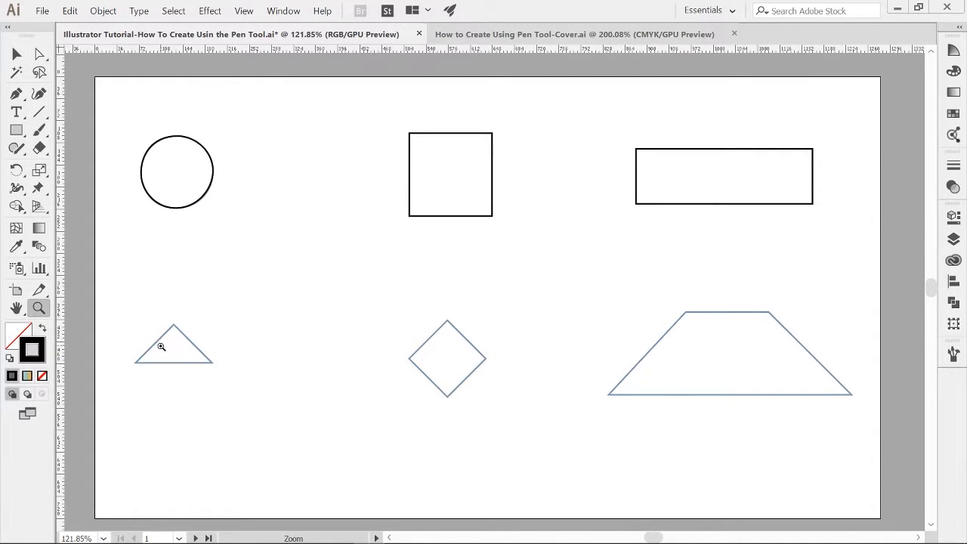
left_click_drag(168, 347, 445, 396)
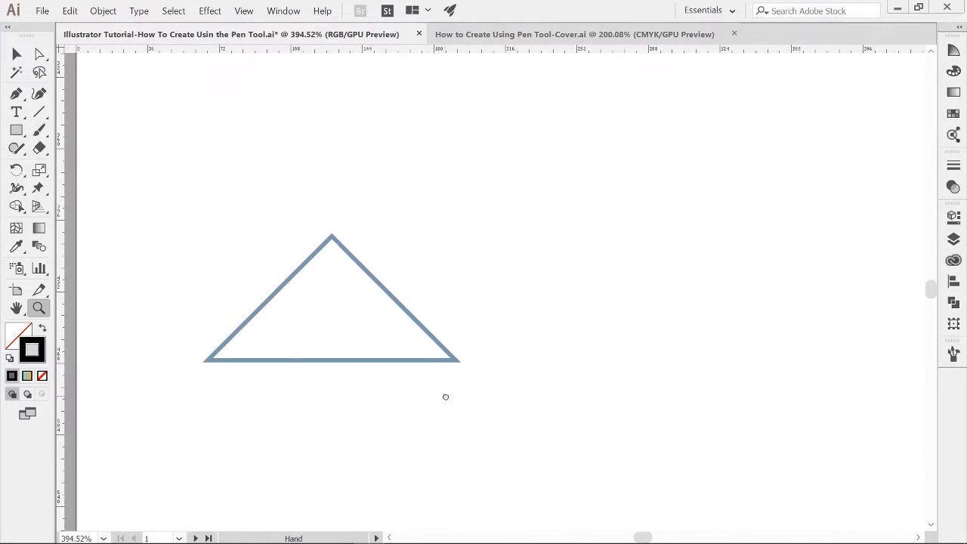
key("p")
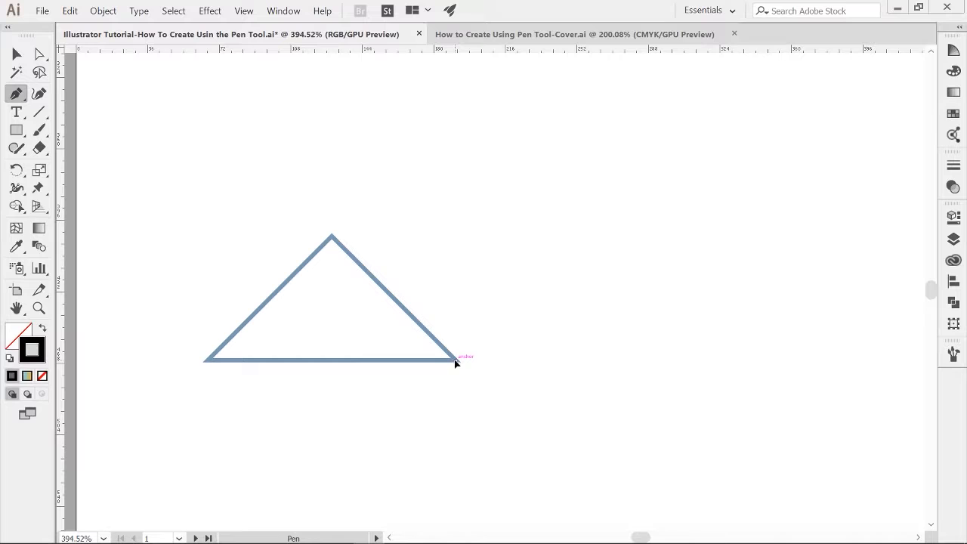
left_click_drag(456, 362, 423, 328)
left_click_drag(332, 237, 313, 220)
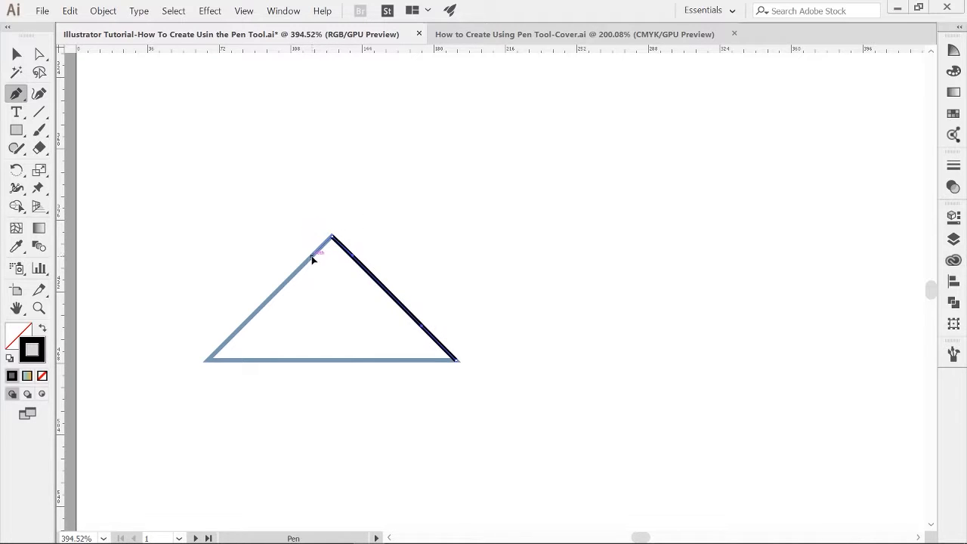
left_click(208, 361)
left_click_drag(208, 361, 254, 361)
mouse_move(456, 361)
left_mouse_down()
mouse_move(476, 363)
mouse_move(458, 362)
left_mouse_up()
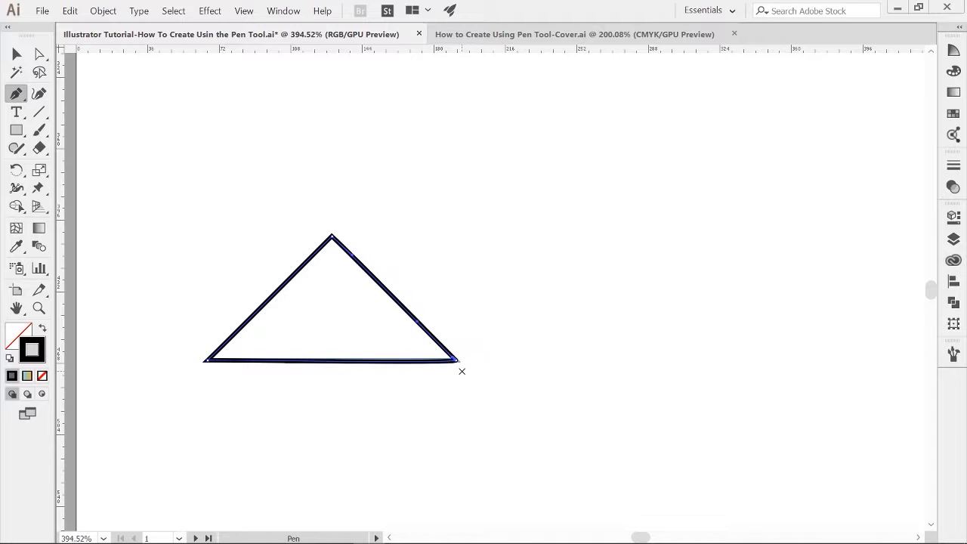
Step: Zoom in on the triangle's right corner and delete the traced bottom segment
key("a")
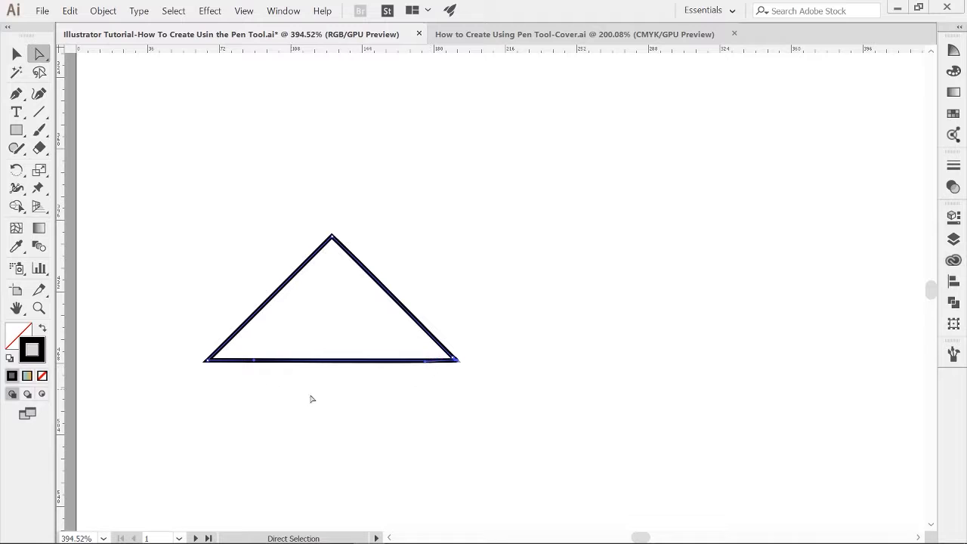
left_click(451, 356)
left_click_drag(458, 364, 487, 402)
key("ctrl+shift+a")
key("ctrl+space")
left_click(474, 365)
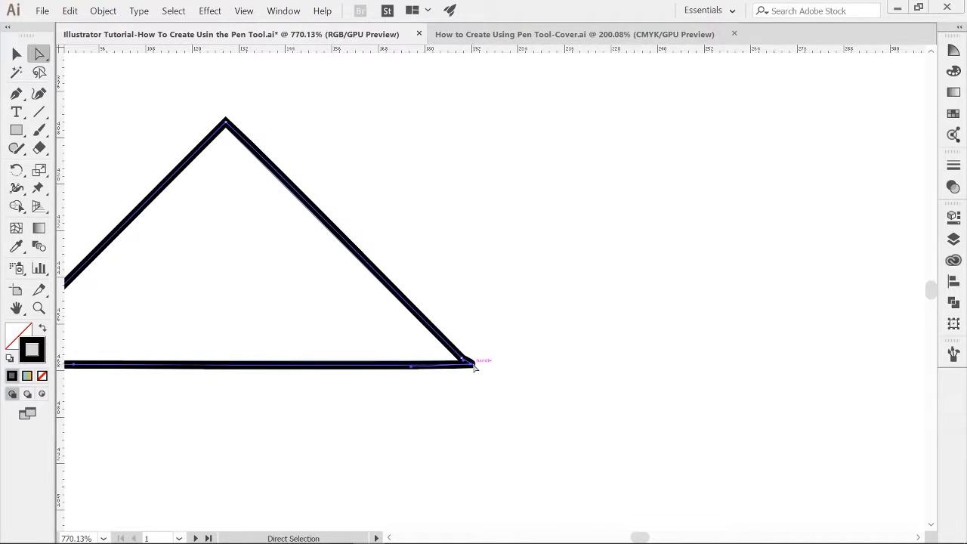
key("Delete")
Step: Redraw the triangle's bottom segment with the Pen tool from the left corner to the right corner, straightening the closing handle
key("p")
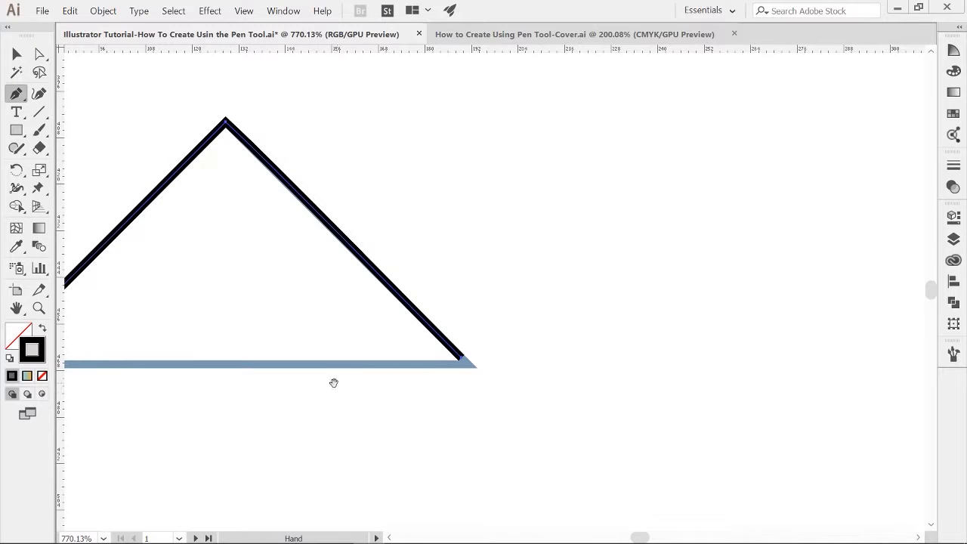
left_click_drag(333, 383, 491, 371)
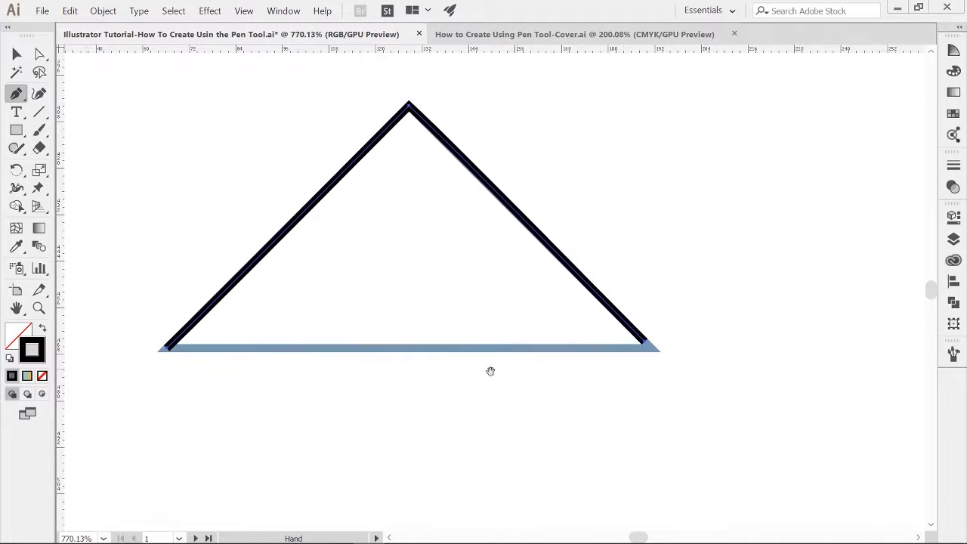
left_click(167, 350)
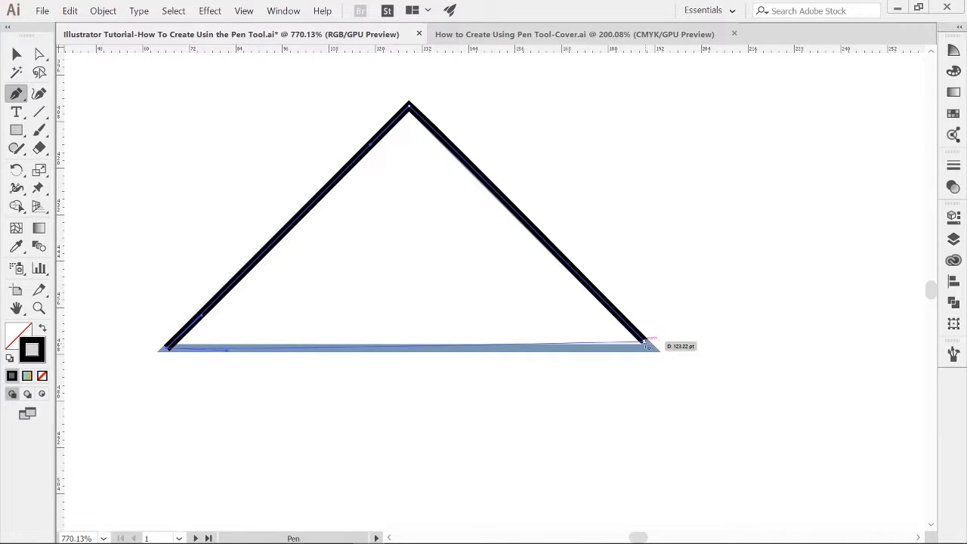
left_click_drag(646, 345, 618, 314)
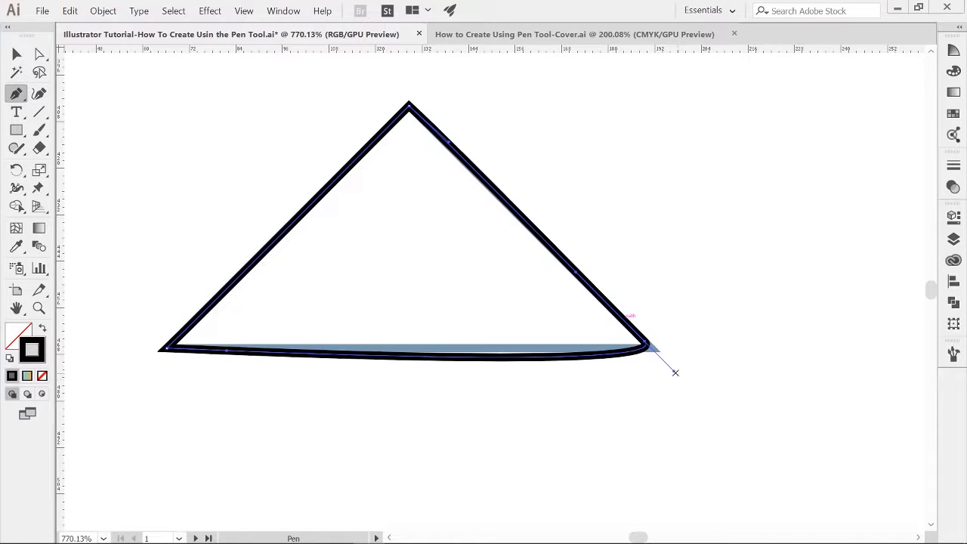
key("alt")
left_click_drag(674, 371, 565, 340)
key("a")
left_click_drag(647, 341, 651, 350)
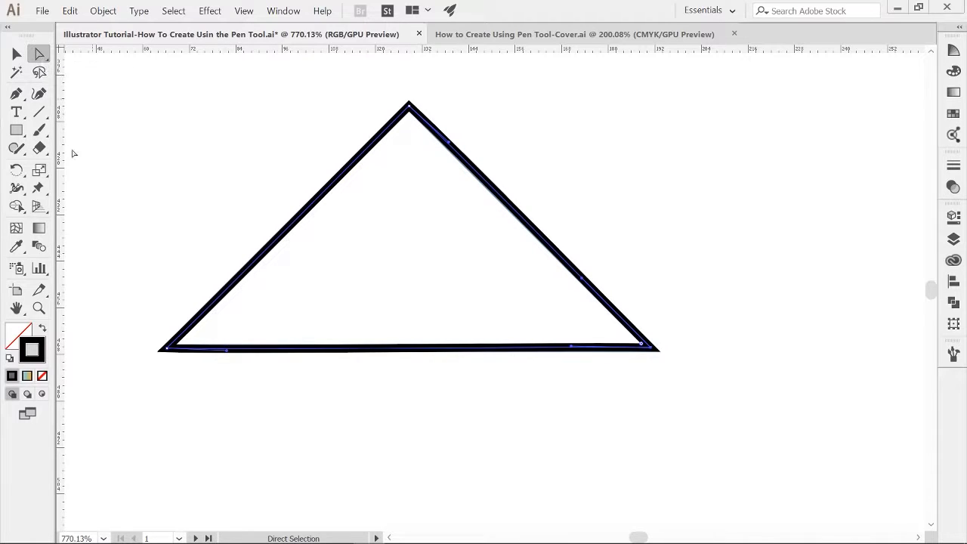
left_click_drag(226, 349, 224, 349)
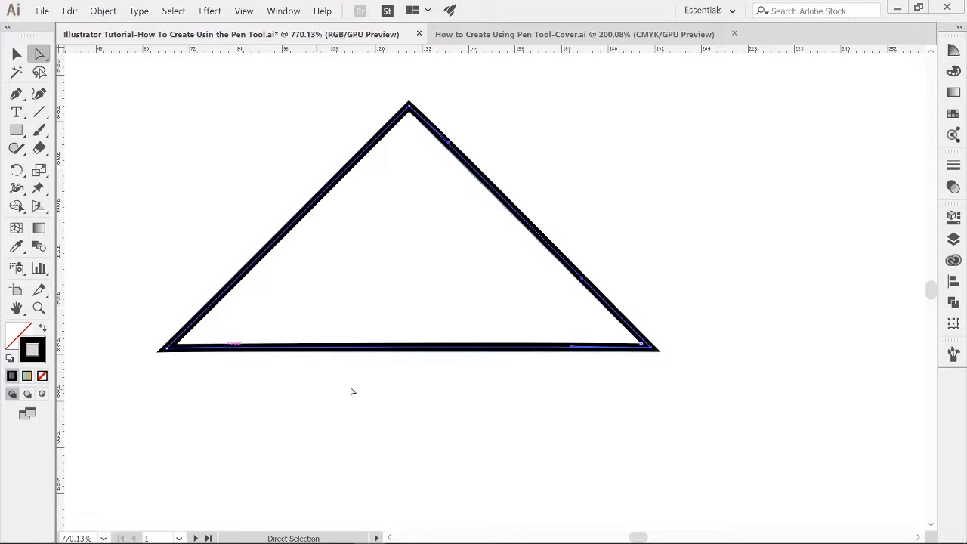
left_click(508, 417)
Step: Zoom in on the diamond and trace its four corners with the Pen tool, closing the path at the top corner
key("z")
left_click_drag(626, 389, 440, 400)
key("space")
left_click_drag(697, 424, 427, 400)
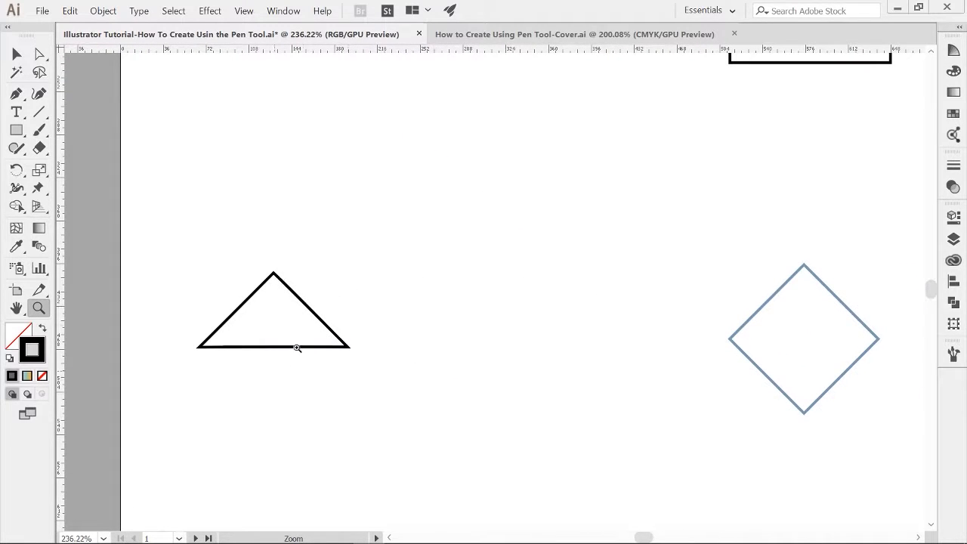
key("space")
left_click_drag(642, 320, 229, 289)
left_click_drag(386, 302, 441, 341)
key("space")
key("p")
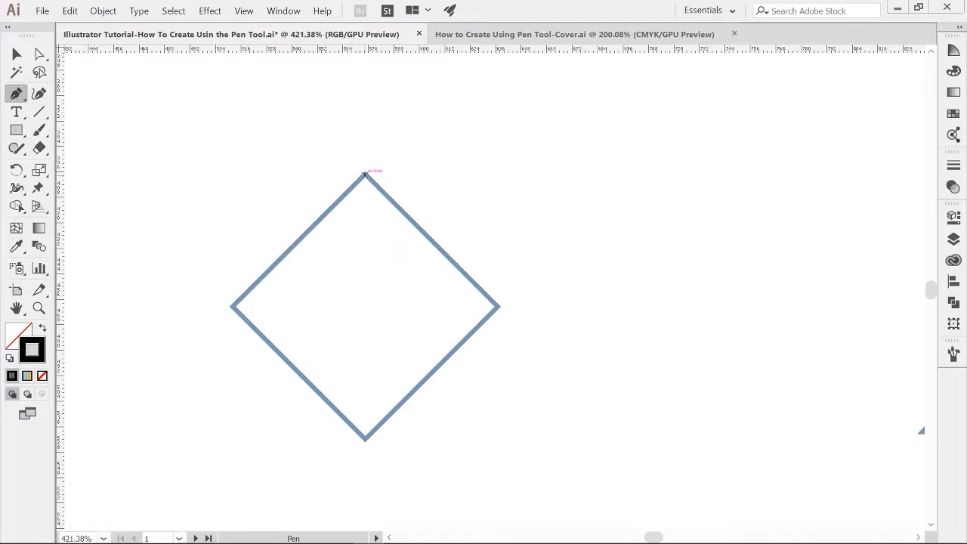
left_click(365, 174)
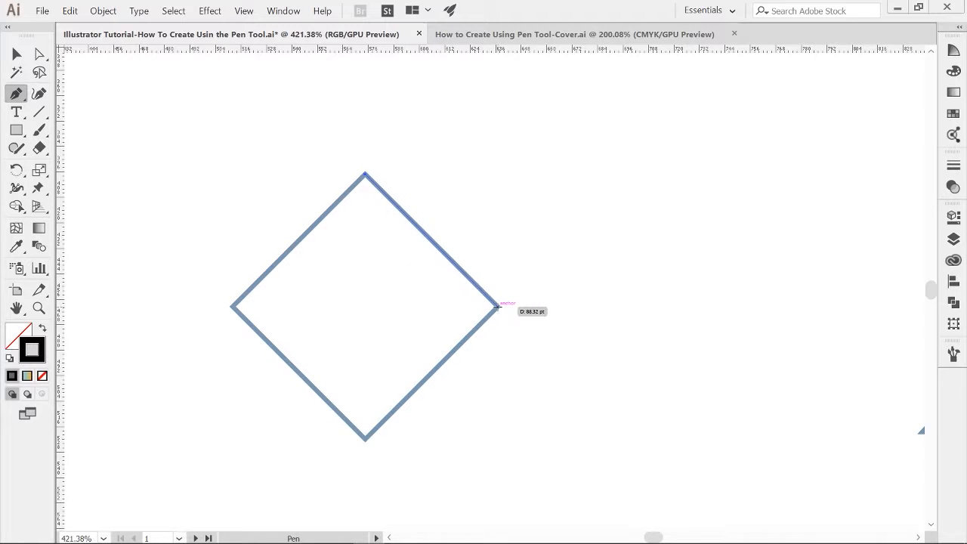
left_click(499, 307)
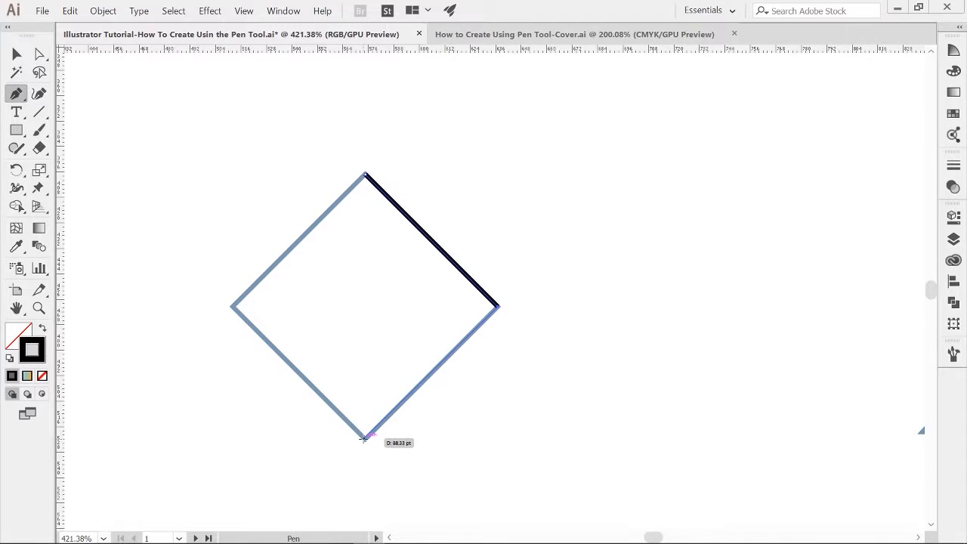
left_click(363, 438)
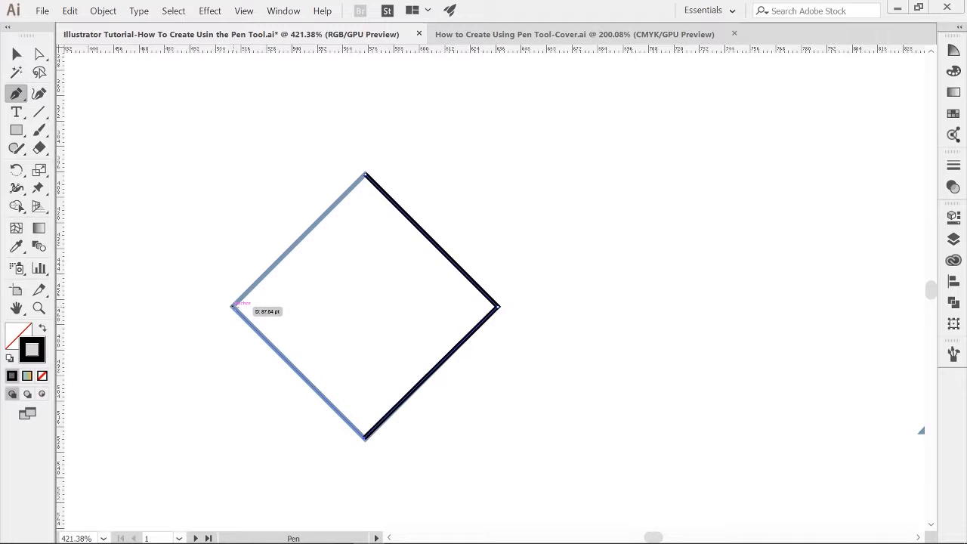
left_click(233, 306)
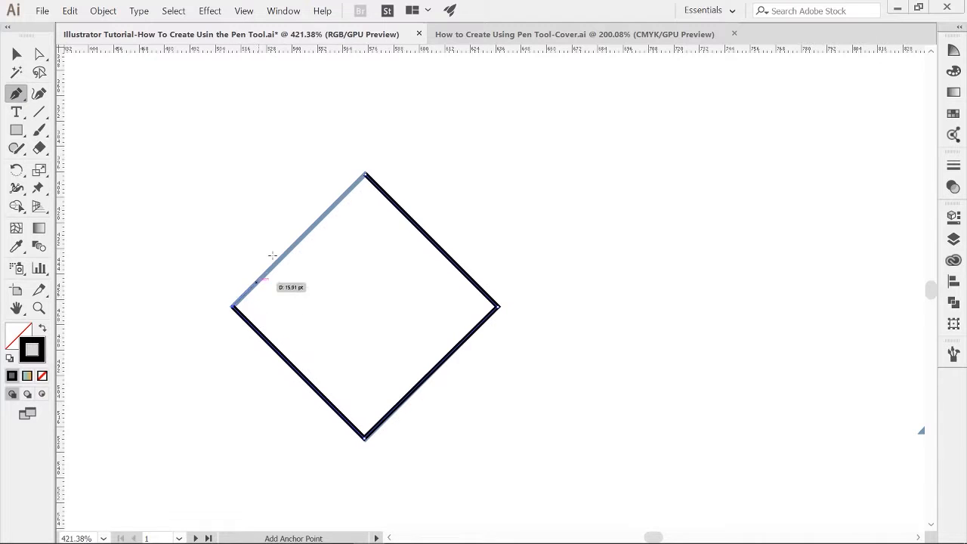
left_click(366, 175)
left_click(495, 366, "ctrl")
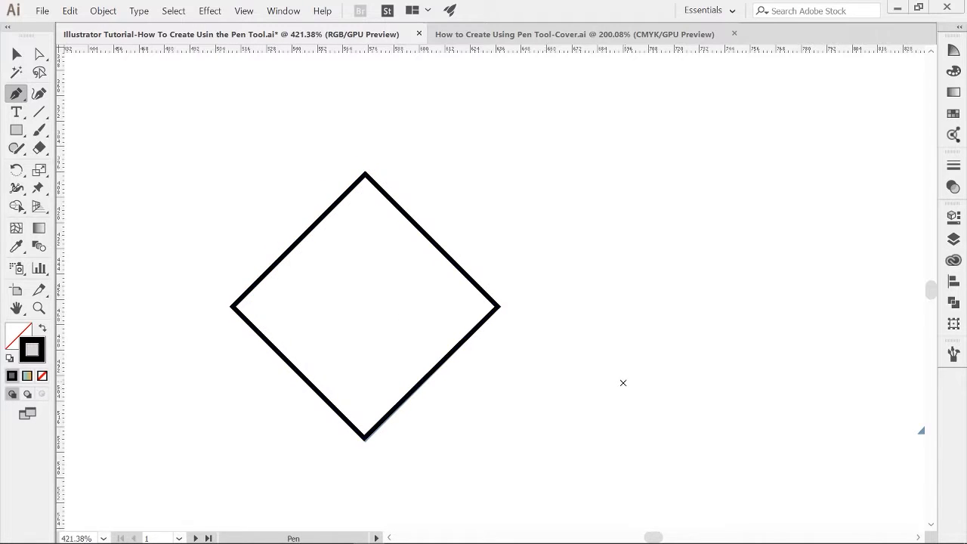
Step: Zoom in on the trapezoid and trace its four corners with the Pen tool, closing at the top-left corner
key("z")
left_click_drag(621, 384, 475, 397)
key("space")
left_click_drag(599, 401, 240, 322)
left_click_drag(380, 308, 552, 330)
key("p")
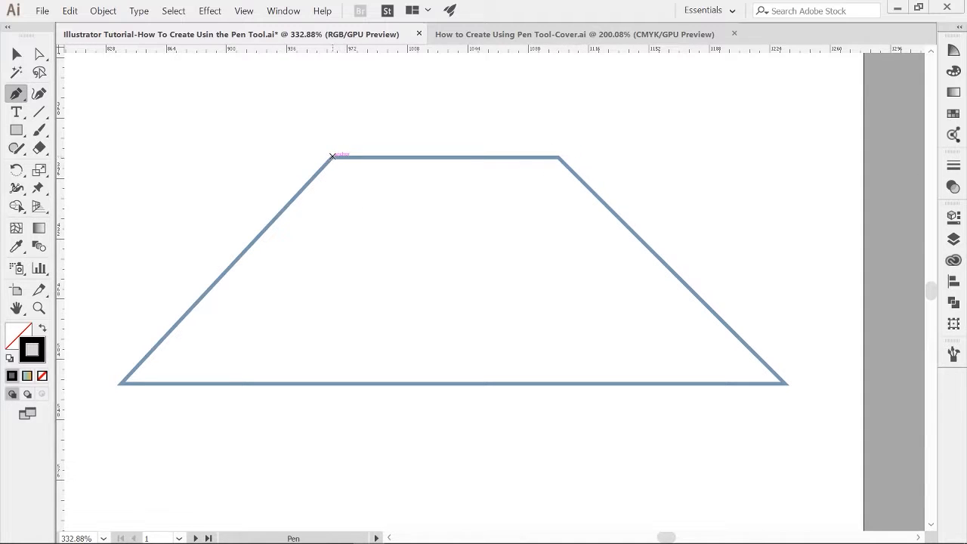
left_click(333, 158)
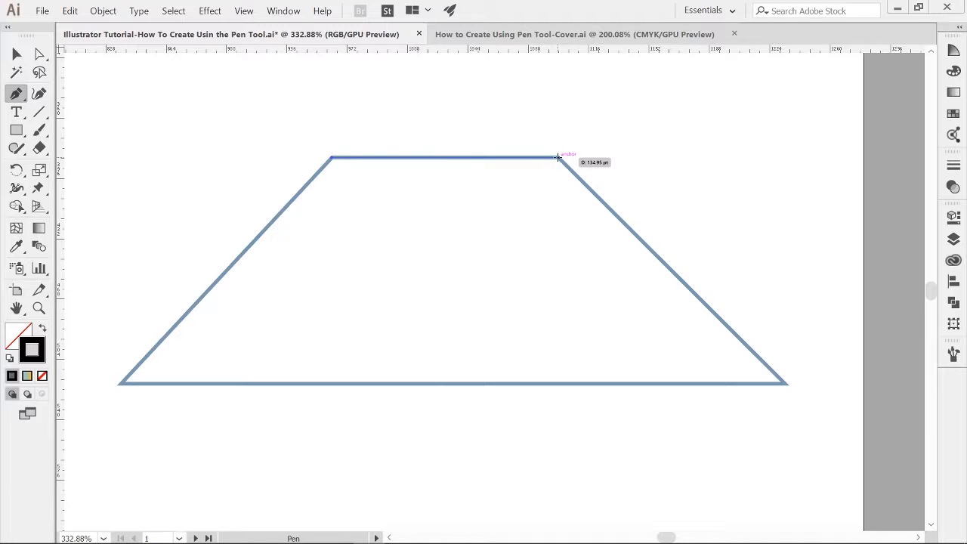
left_click(559, 157)
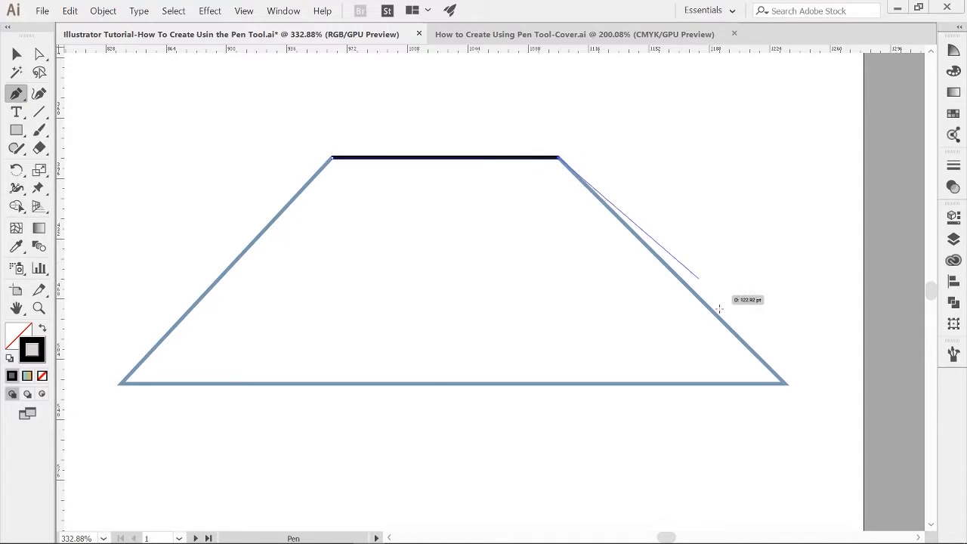
left_click(784, 382)
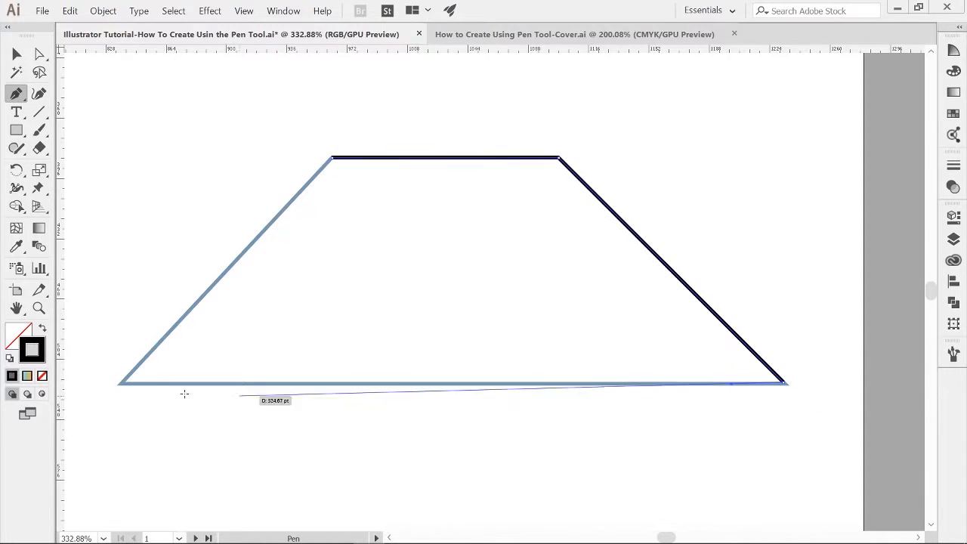
left_click_drag(123, 383, 149, 354)
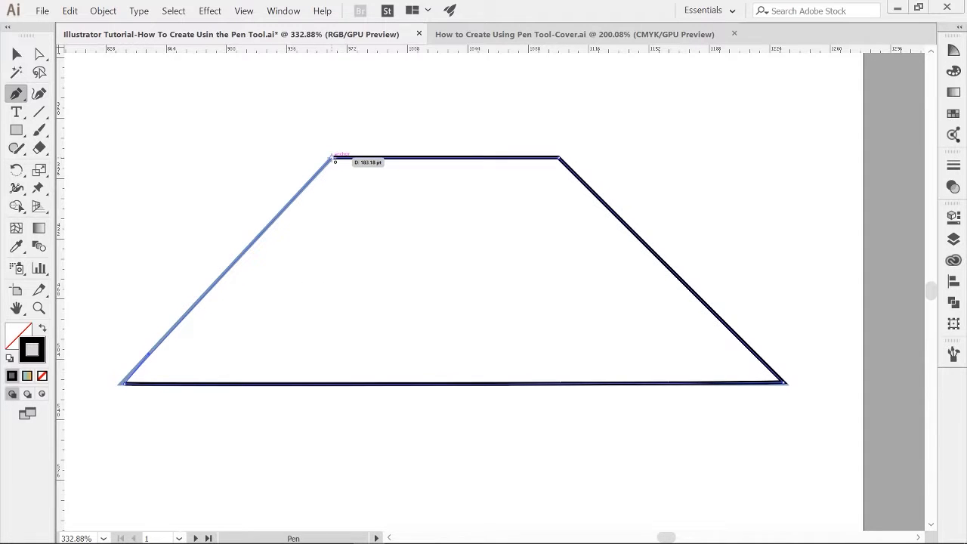
left_click(333, 157)
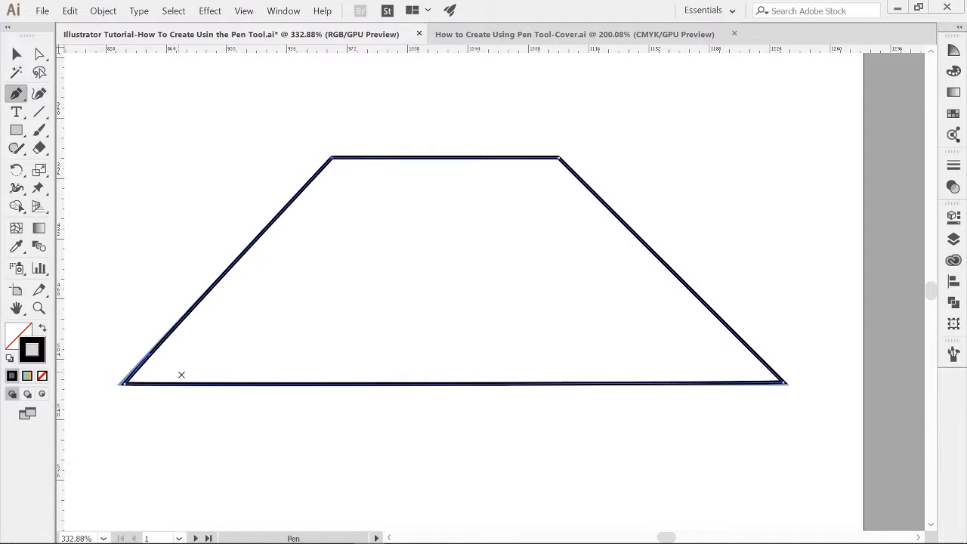
Step: Zoom in on the trapezoid's bottom-left corner and realign its direction handles with the adjoining edges
key("z")
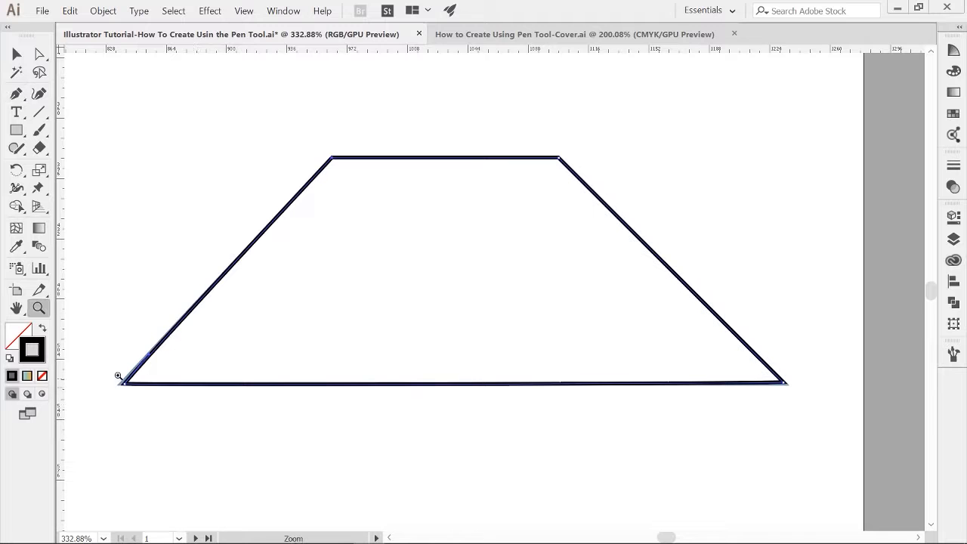
left_click_drag(107, 377, 260, 416)
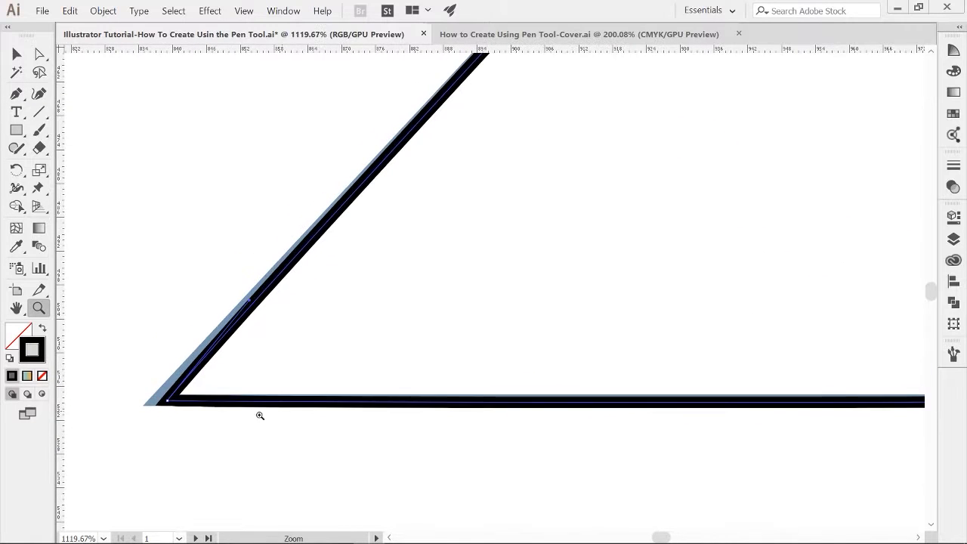
key("a")
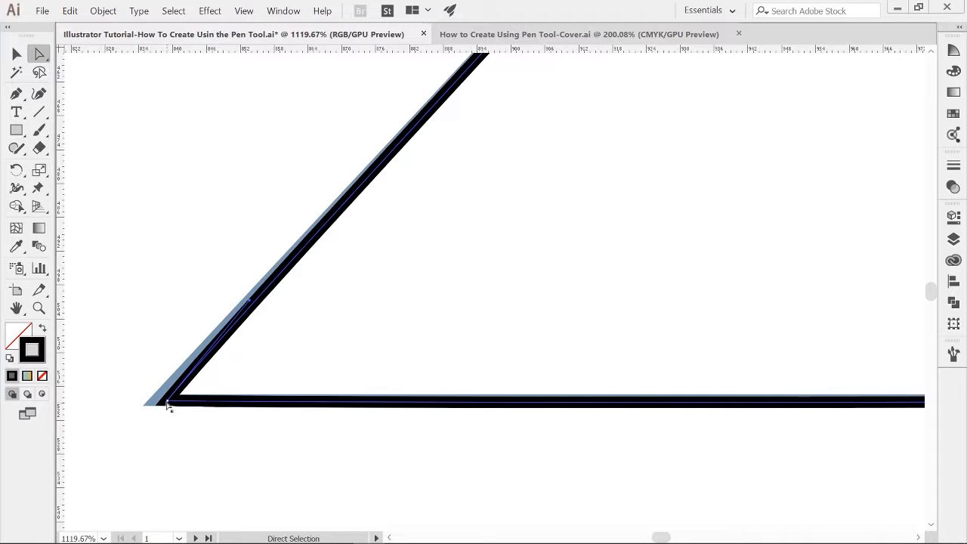
left_click_drag(167, 406, 154, 402)
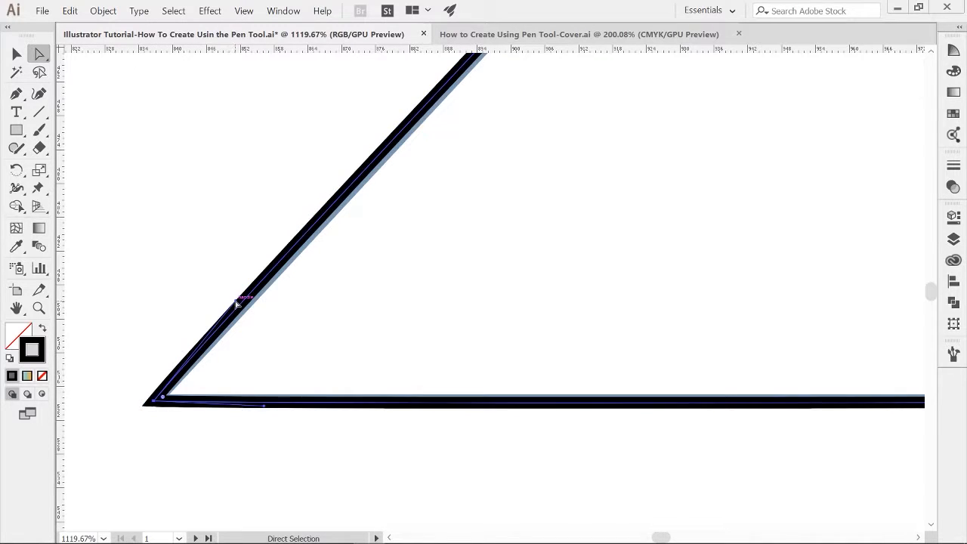
left_click_drag(237, 303, 249, 308)
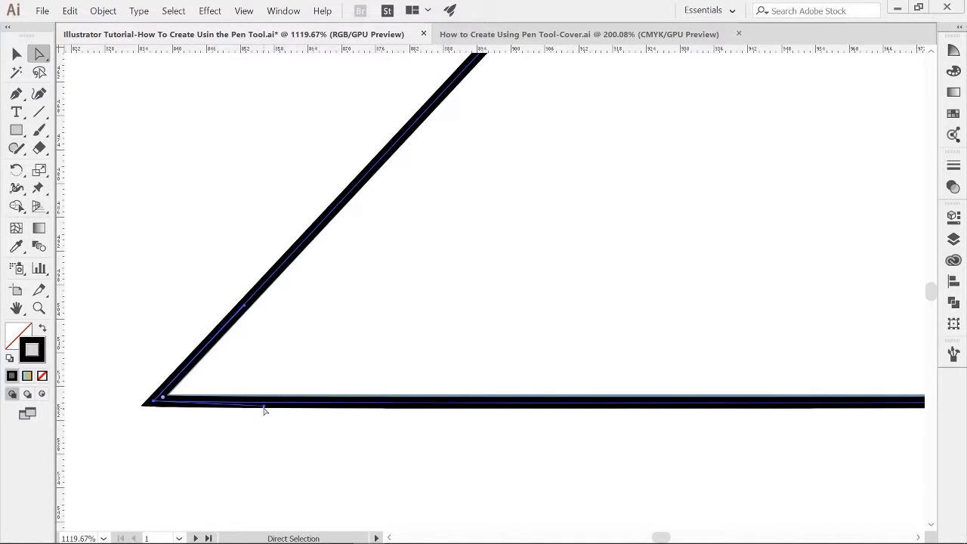
left_click_drag(265, 407, 267, 402)
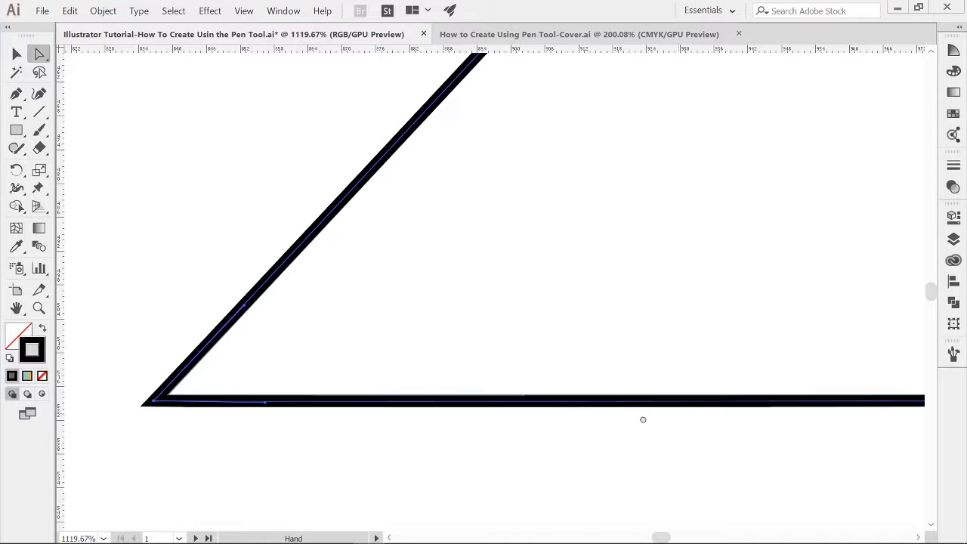
Step: Realign the direction handles at the trapezoid's bottom-right corner, then deselect everything
scroll(643, 420, "right", 15)
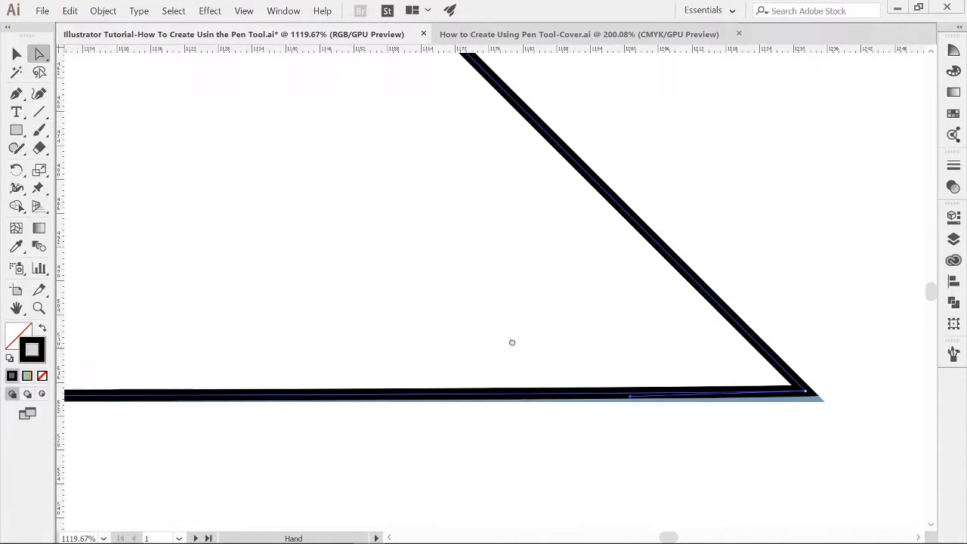
scroll(529, 347, "right", 2)
left_click_drag(786, 395, 787, 395)
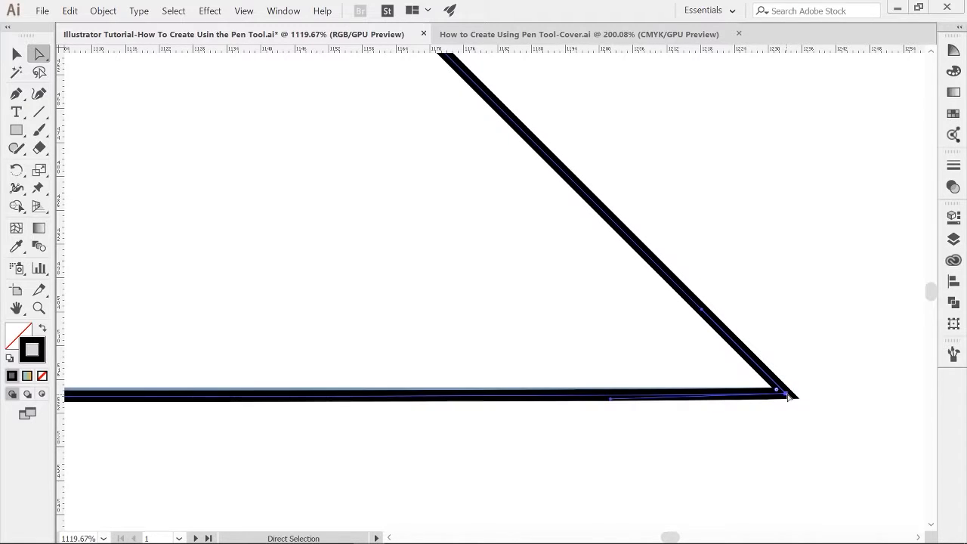
left_click_drag(609, 399, 610, 394)
left_click_drag(351, 209, 495, 318)
key("z")
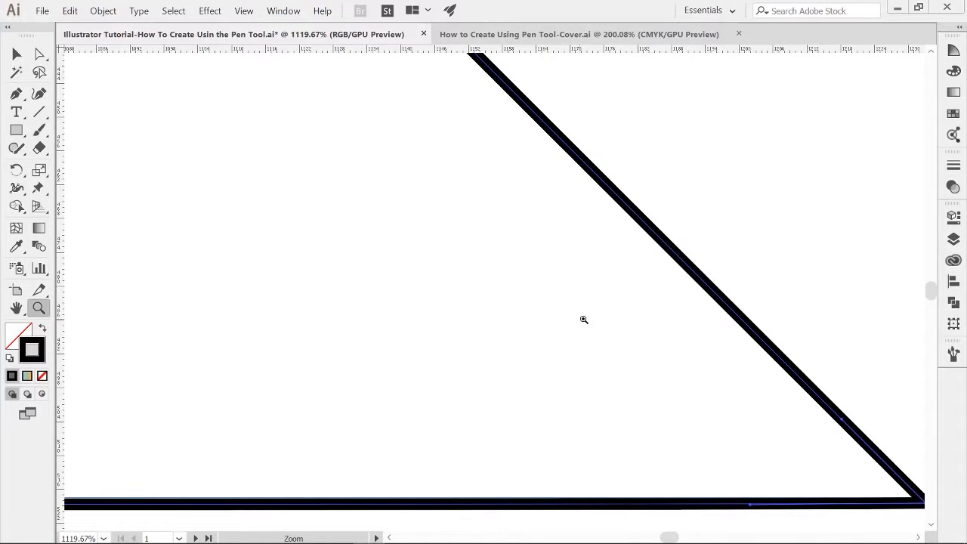
left_click_drag(583, 319, 443, 332)
left_click_drag(457, 293, 645, 383)
left_click_drag(612, 340, 399, 346)
key("ctrl+shift+a")
left_click_drag(397, 340, 561, 367)
key("v")
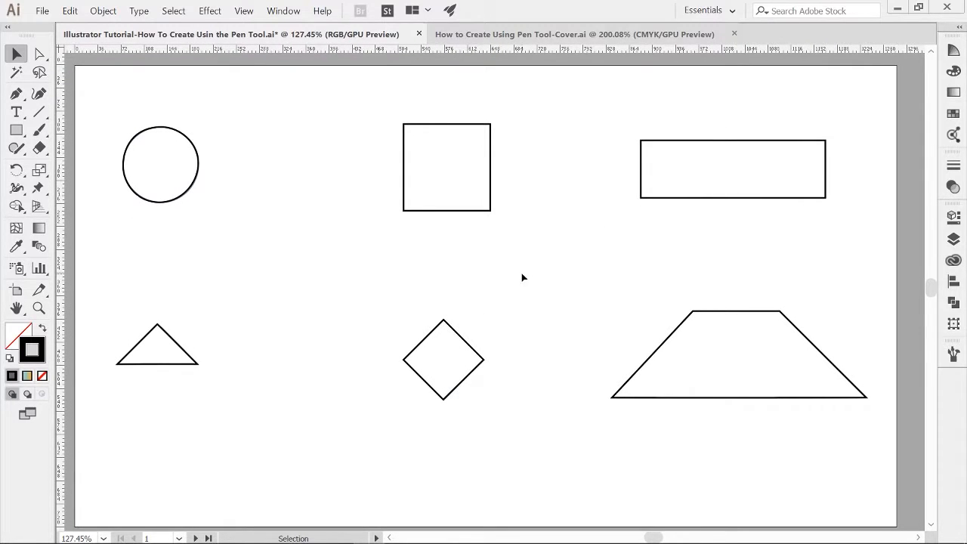
Step: Examine the finished lantern illustration beside its reference photo, selecting the lantern's glass panel and frame paths
scroll(575, 431, "down", 10)
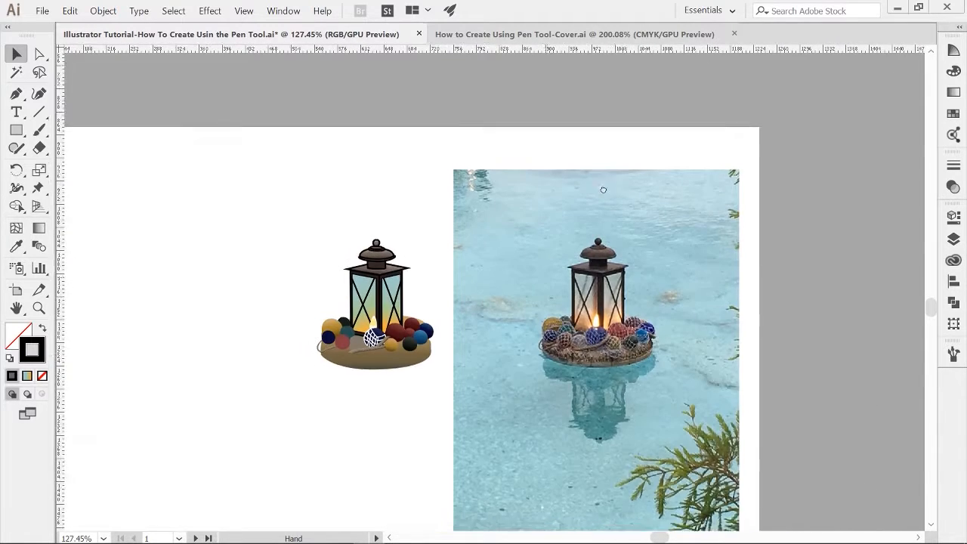
left_click_drag(603, 190, 692, 82)
left_click_drag(627, 171, 623, 202)
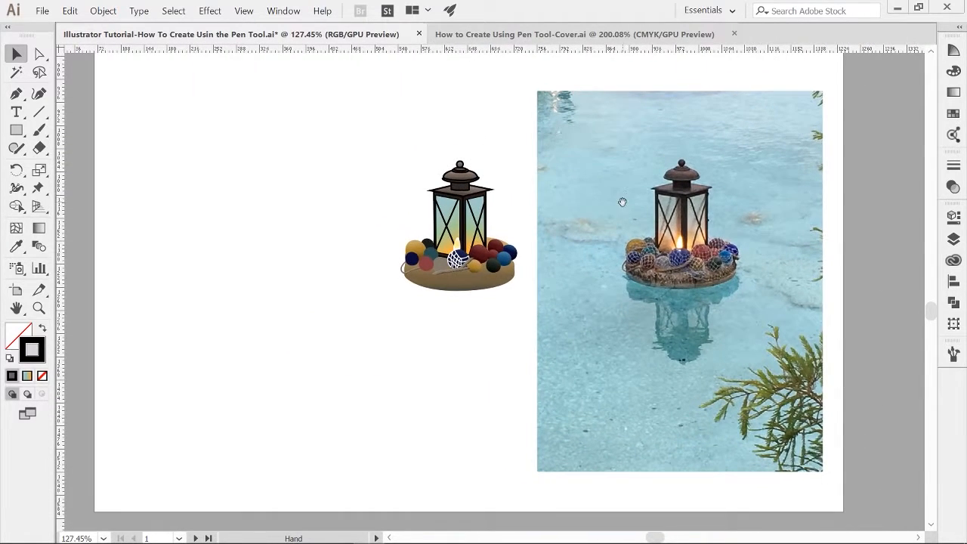
key("z")
left_click_drag(538, 235, 666, 272)
left_click_drag(666, 272, 543, 334)
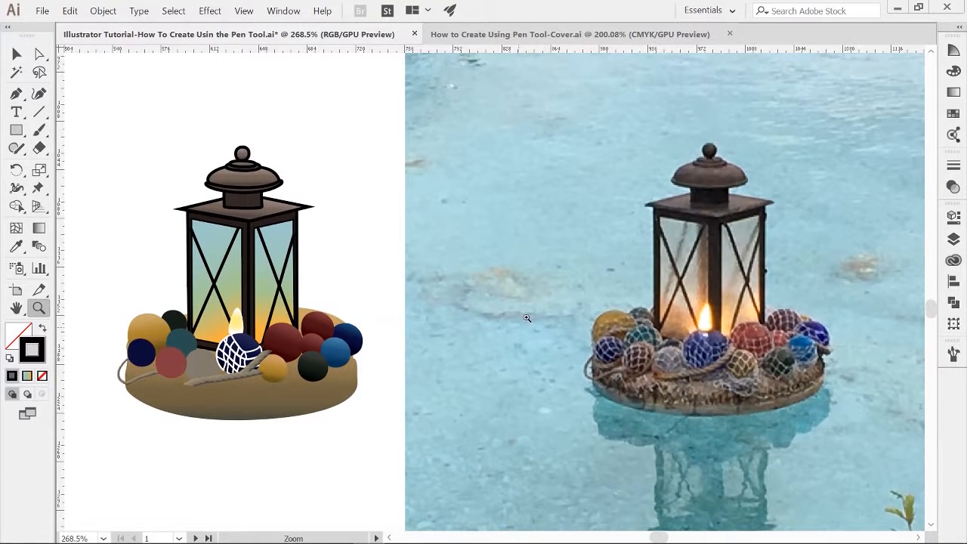
key("v")
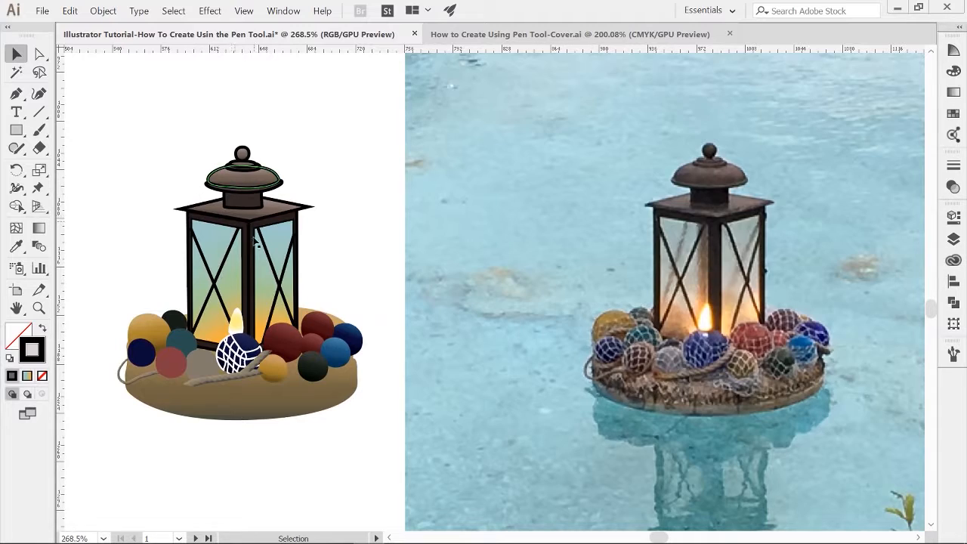
key("z")
left_click(397, 215)
mouse_move(860, 384)
left_mouse_down()
mouse_move(508, 321)
mouse_move(773, 342)
mouse_move(454, 362)
mouse_move(843, 385)
left_mouse_up()
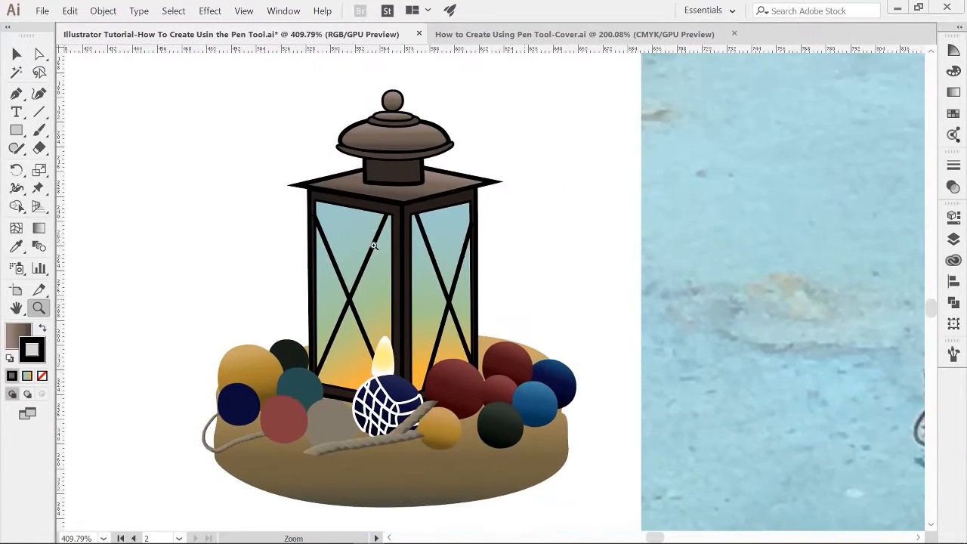
left_click_drag(411, 193, 490, 211)
left_click_drag(500, 348, 537, 227)
left_click_drag(558, 273, 531, 281)
key("v")
left_click(385, 329)
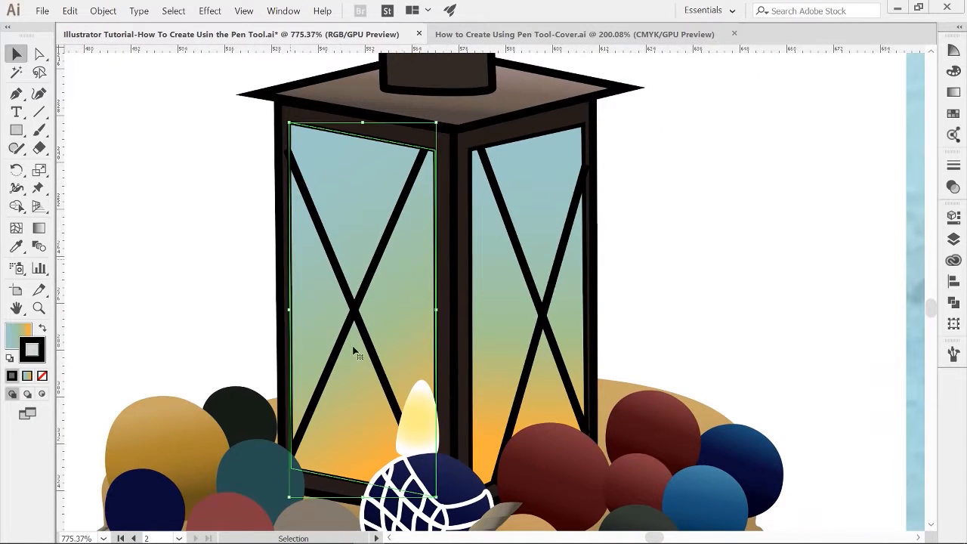
left_click(443, 154)
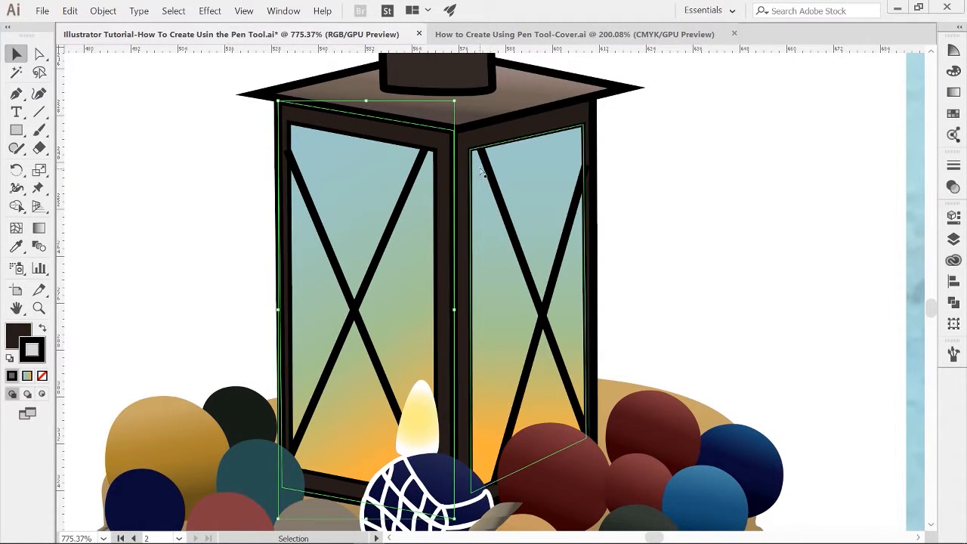
Step: Inspect the lantern's cap, right glass panel and netted float paths by selecting each one
scroll(449, 287, "up", 5)
left_click(449, 287)
left_click(444, 257)
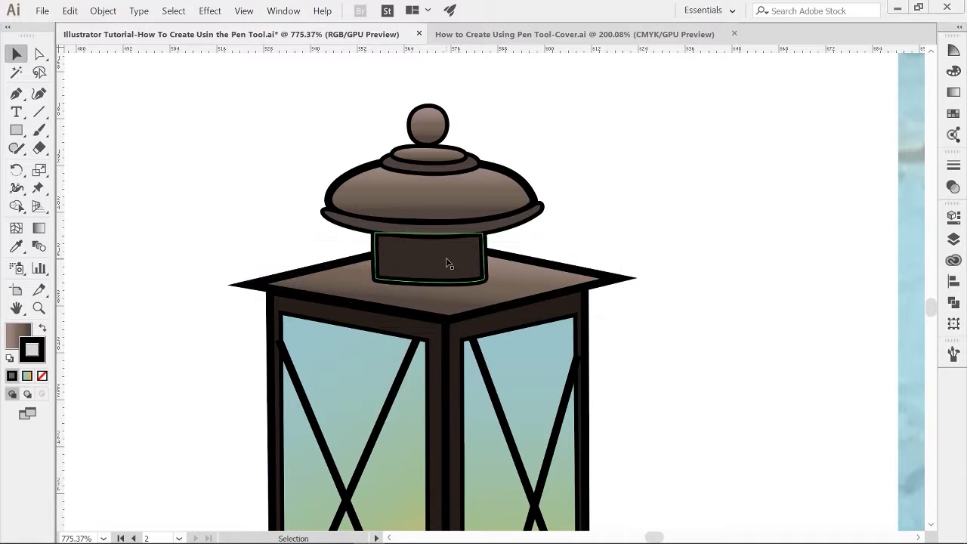
left_click_drag(446, 257, 448, 327)
left_click(454, 292)
left_click(431, 195)
scroll(529, 272, "down", 10)
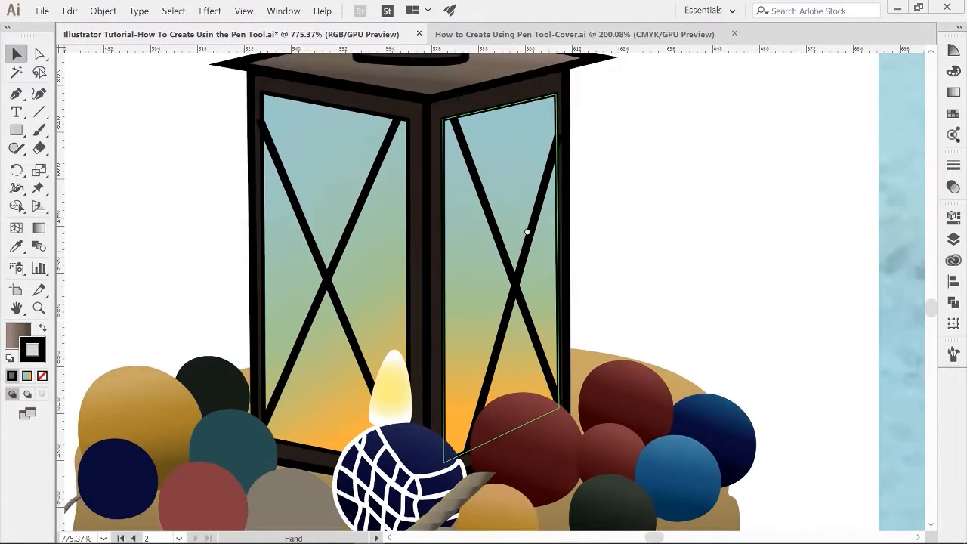
left_click(553, 354)
left_click(622, 337)
left_click(645, 285)
left_click(432, 345)
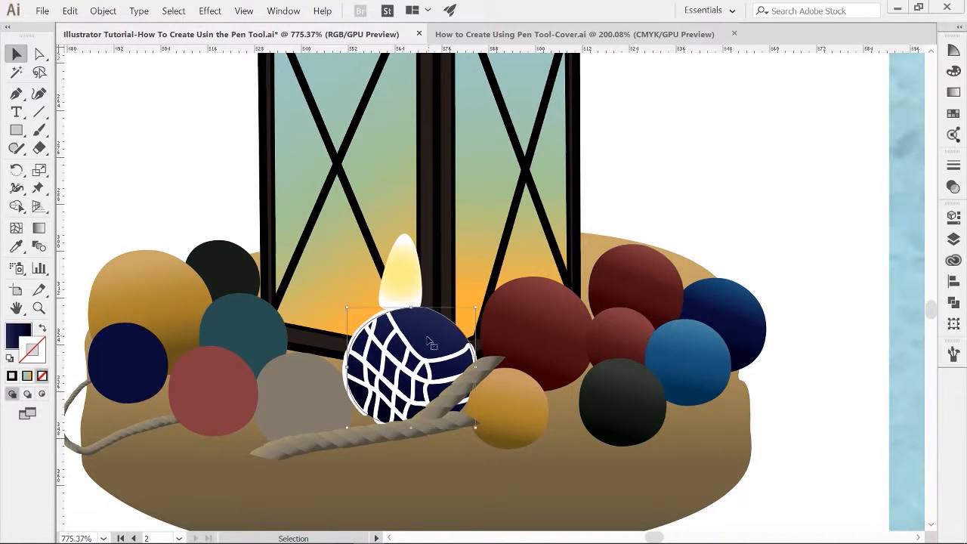
Step: Compare the lantern illustration with the reference photo at different zoom levels across the artboards
key("z")
left_click_drag(431, 345, 359, 345)
left_click_drag(507, 213, 559, 333)
left_click_drag(605, 303, 541, 304)
left_click_drag(589, 246, 567, 495)
left_click_drag(548, 204, 444, 87)
left_click_drag(437, 442, 430, 269)
mouse_move(522, 312)
left_mouse_down()
mouse_move(584, 365)
mouse_move(476, 335)
left_mouse_up()
key("z")
left_click_drag(499, 213, 451, 234)
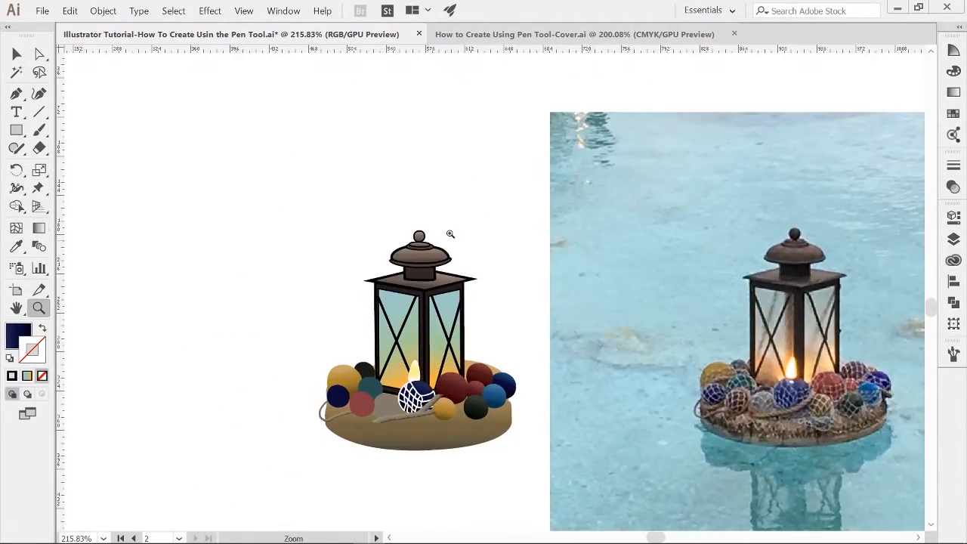
left_click_drag(447, 346, 389, 346)
left_click_drag(534, 250, 597, 491)
left_click_drag(559, 75, 547, 269)
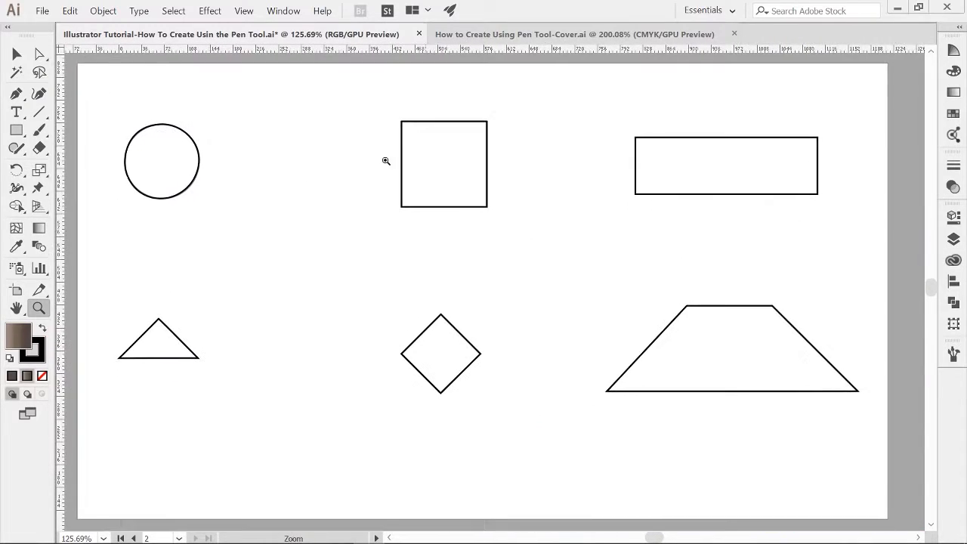
left_click_drag(737, 423, 484, 179)
left_click_drag(484, 424, 463, 208)
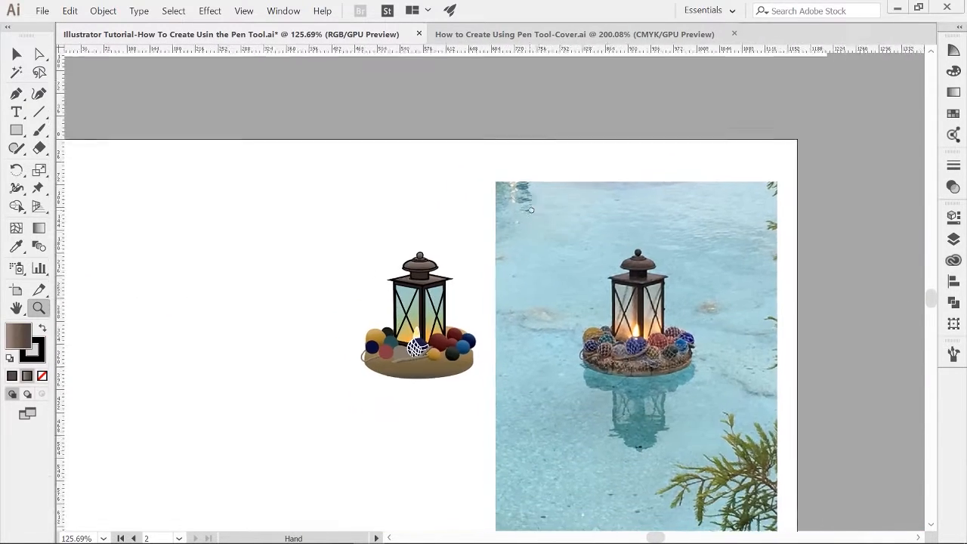
mouse_move(463, 337)
left_mouse_down()
mouse_move(482, 297)
mouse_move(565, 368)
mouse_move(540, 338)
mouse_move(484, 333)
left_mouse_up()
key("v")
key("z")
left_click_drag(499, 151, 555, 288)
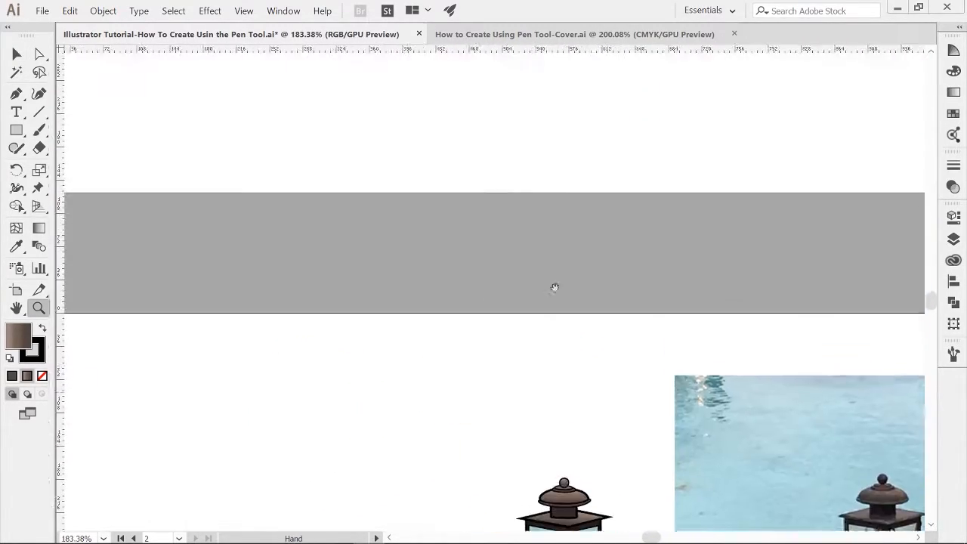
left_click_drag(598, 132, 551, 399)
key("v")
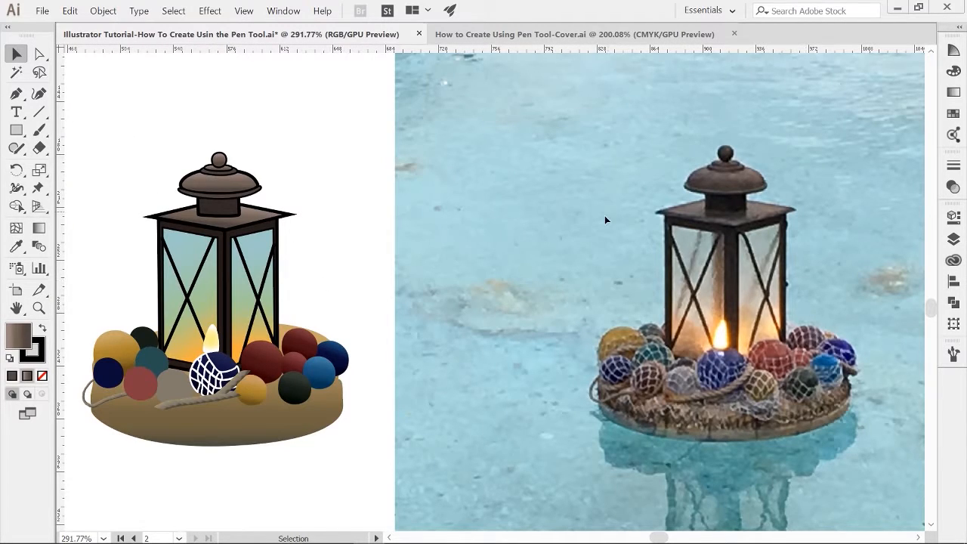
left_click_drag(729, 255, 484, 263)
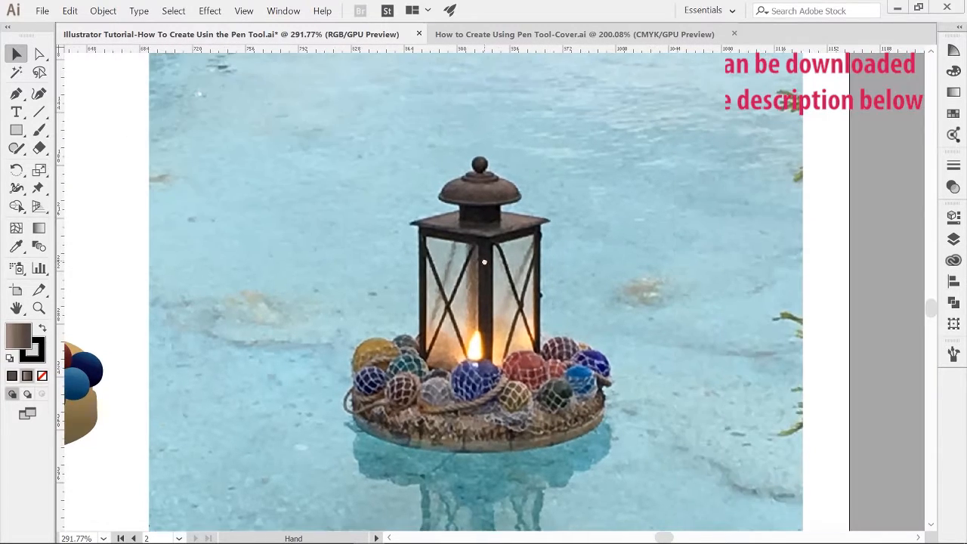
Step: Sample the lantern frame's dark brown with the Eyedropper and trace the lantern's right face as a closed Pen path
key("z")
left_click_drag(508, 306, 567, 302)
left_click_drag(569, 151, 580, 194)
key("v")
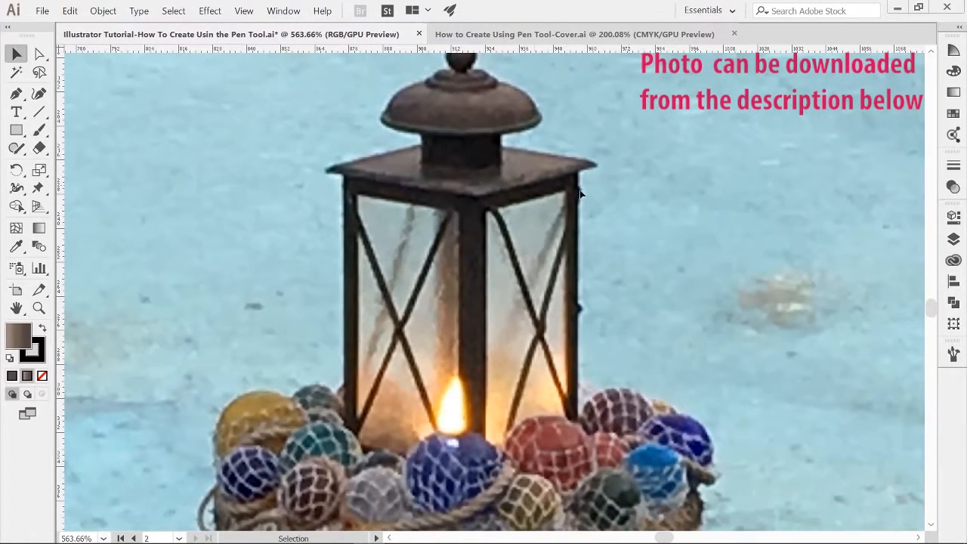
left_click(953, 114)
left_click(486, 192)
key("i")
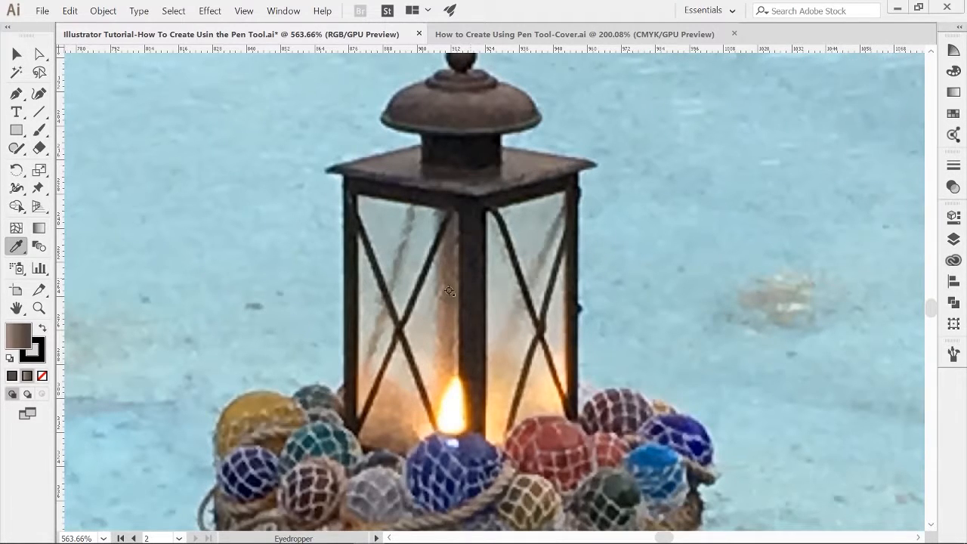
key("p")
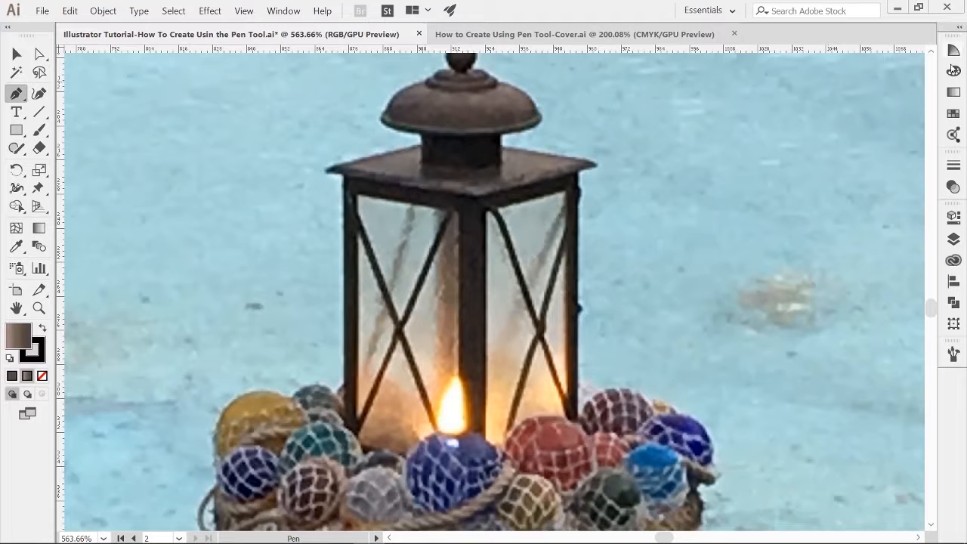
left_click(475, 198)
left_click(475, 481)
left_click(580, 438)
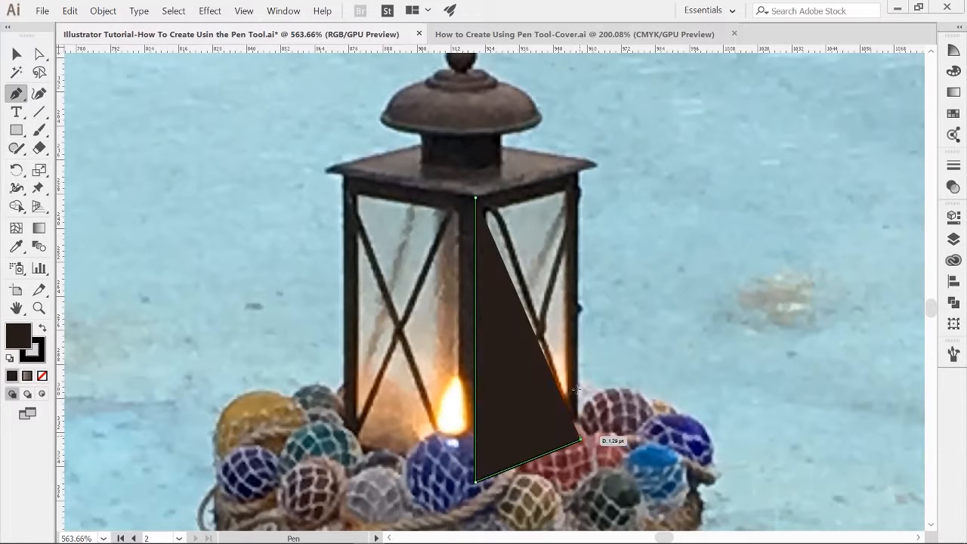
left_click(577, 173)
left_click(475, 198)
key("ctrl+shift+a")
Step: Trace the lantern's left face over the photo as a closed four-corner Pen path
key("z")
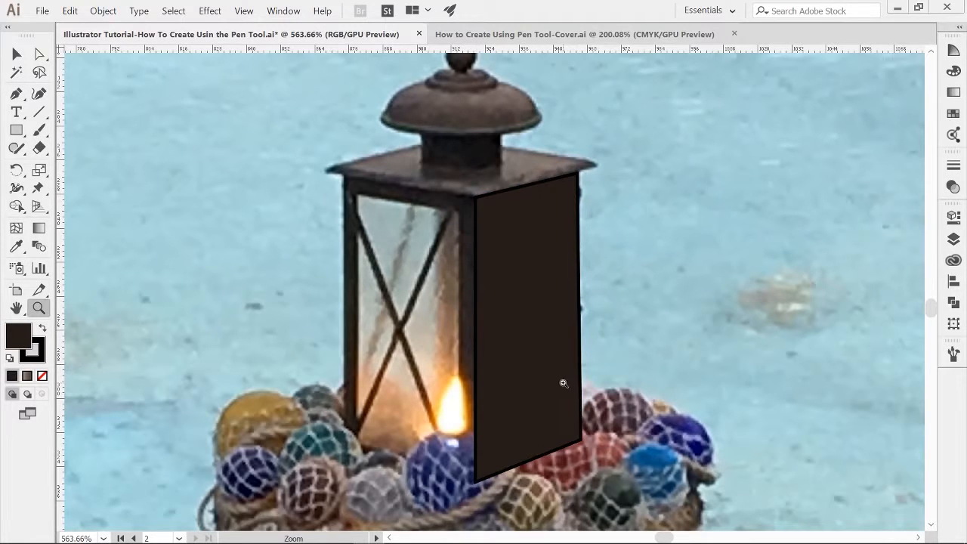
left_click_drag(566, 384, 610, 406)
key("ctrl+0")
key("a")
key("ctrl+shift+a")
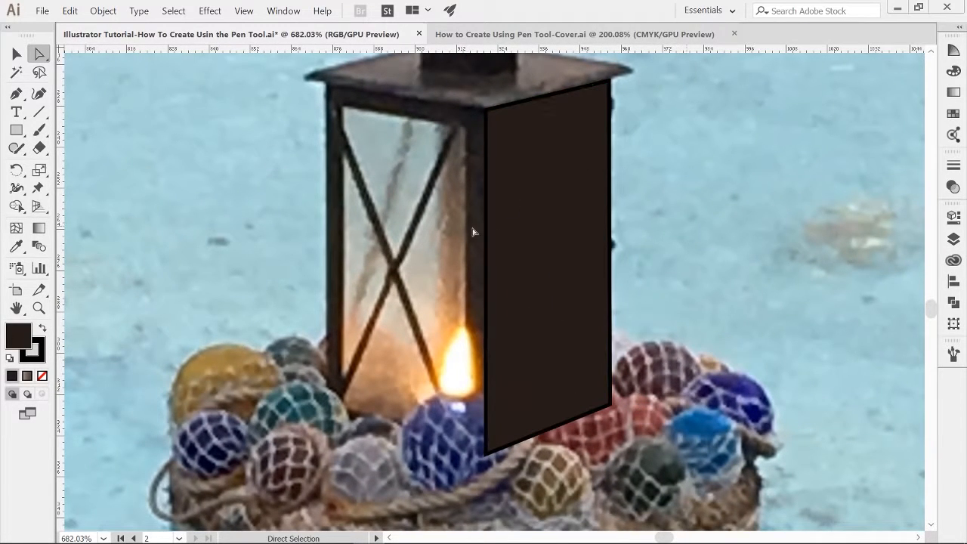
key("p")
left_click(486, 109)
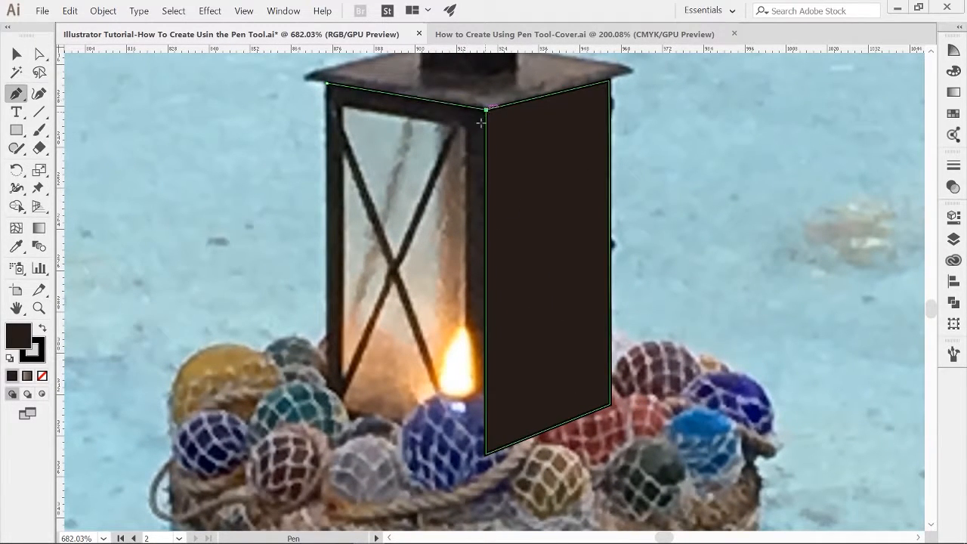
left_click(486, 454)
left_click(326, 421)
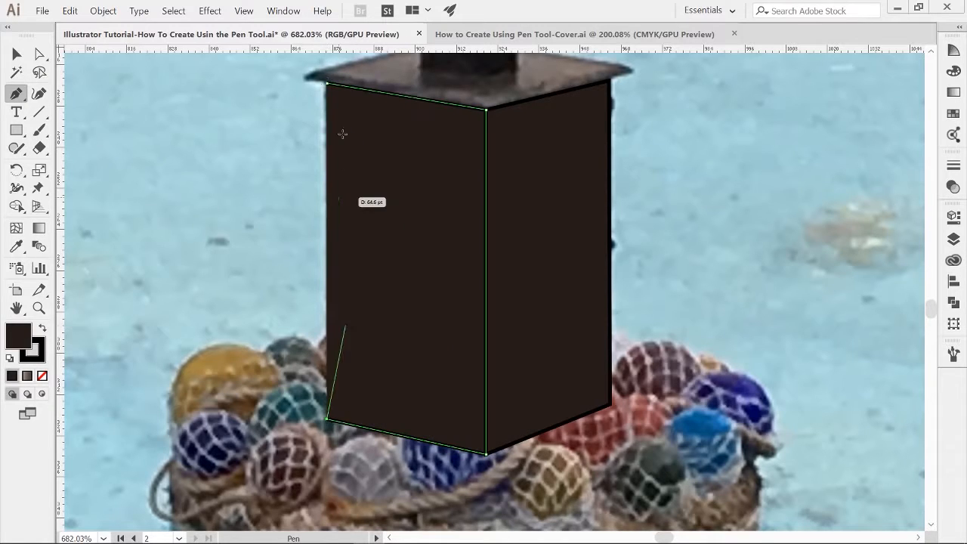
left_click(327, 83)
key("ctrl+shift+a")
key("v")
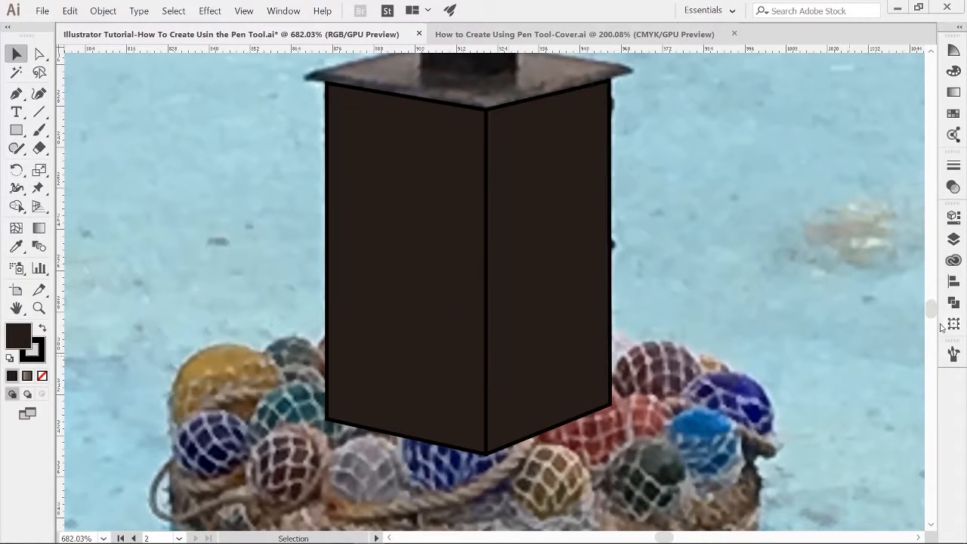
Step: Move the two traced lantern faces onto Layer 10 in the Layers panel
left_click(955, 239)
left_click(893, 523)
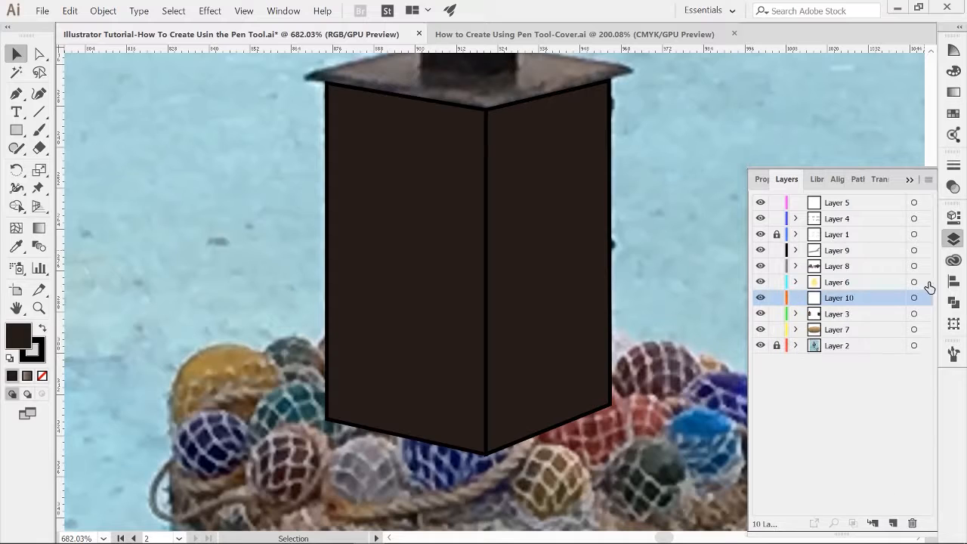
left_click(497, 206)
left_click(479, 209, "shift")
mouse_move(925, 314)
left_mouse_down()
mouse_move(924, 330)
mouse_move(924, 297)
left_mouse_up()
left_click(703, 298)
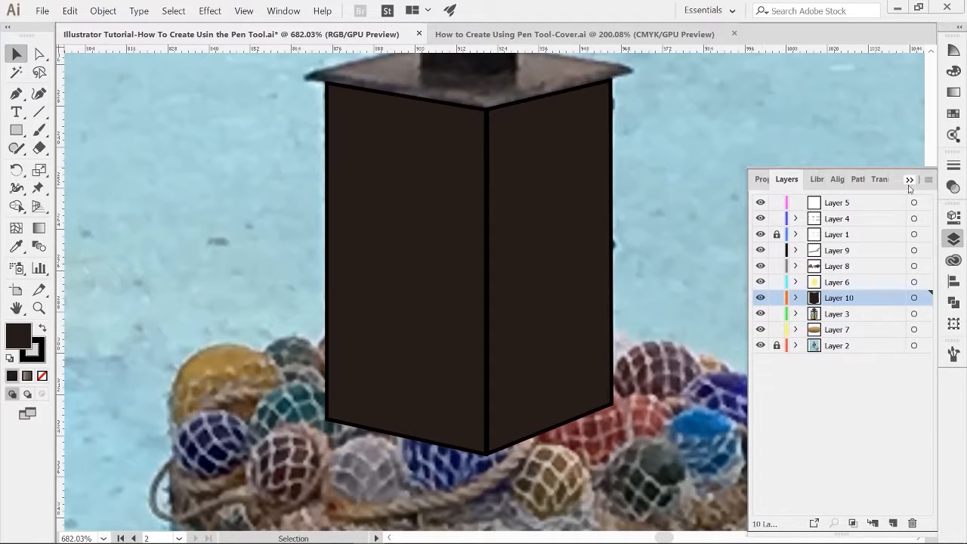
left_click(909, 180)
Step: Select both traced lantern faces and set their fill to none
left_click(527, 259)
left_click(410, 279, "shift")
left_click(42, 375)
Step: Move the left face's corner points inward so the outline fits the left glass pane
left_click(530, 197)
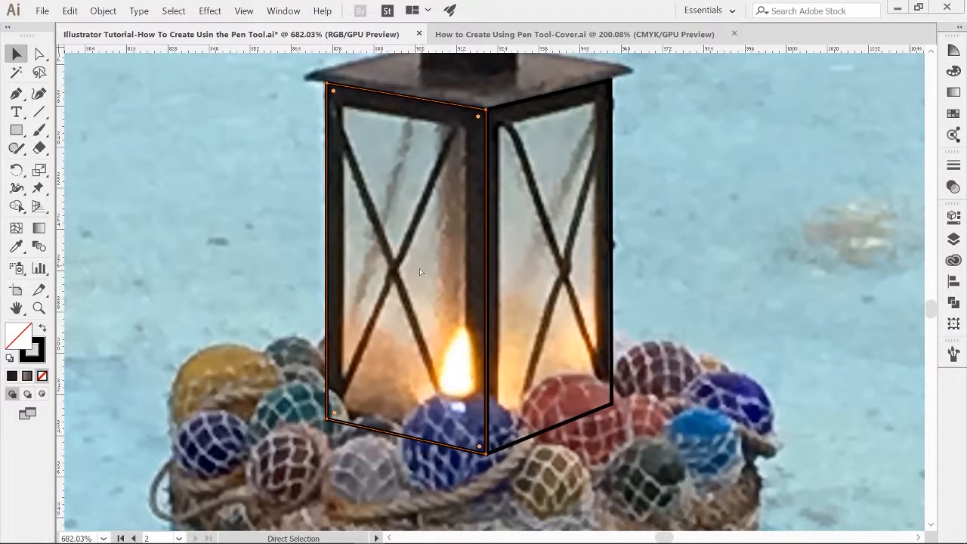
left_click_drag(326, 83, 337, 104)
left_click_drag(487, 455, 468, 413)
left_click_drag(405, 411, 399, 441)
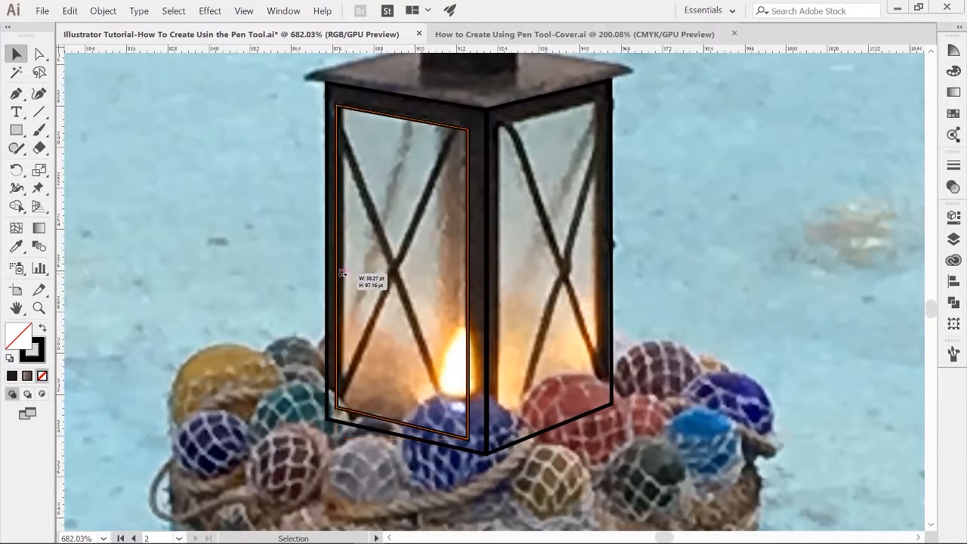
left_click_drag(343, 273, 346, 274)
key("ctrl+shift+a")
Step: Move the right face's corner points inward so the outline fits the right glass pane
left_click(612, 313)
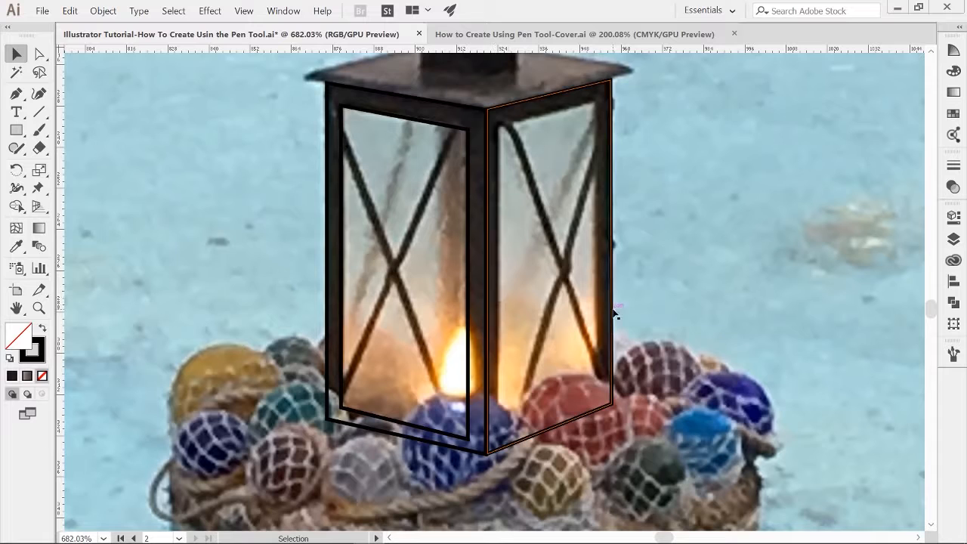
left_click_drag(614, 81, 605, 99)
left_click_drag(488, 453, 493, 434)
left_click_drag(493, 267, 498, 269)
left_click_drag(606, 267, 600, 268)
key("ctrl+shift+a")
Step: Fill both glass pane outlines with the light blue swatch
left_click(415, 120)
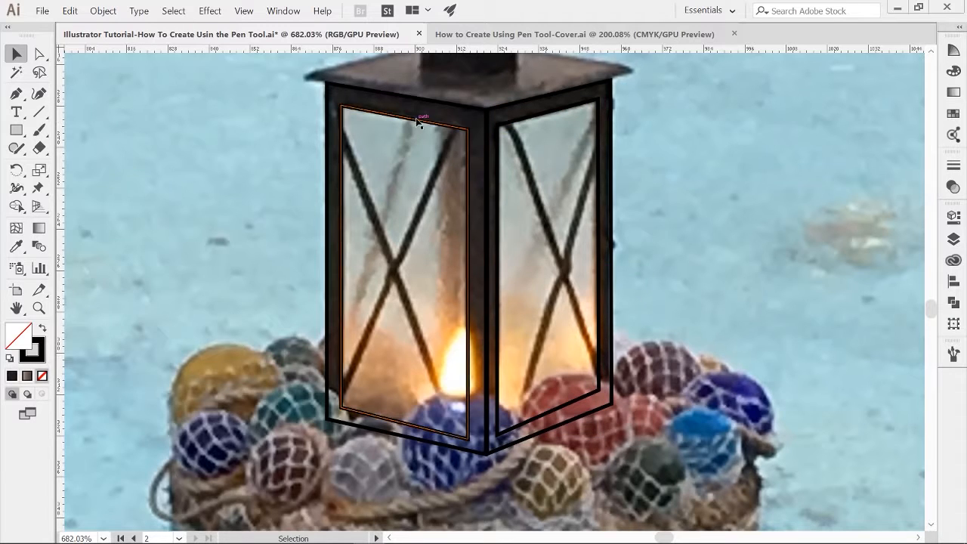
left_click(953, 114)
left_click(903, 122)
left_click(520, 125)
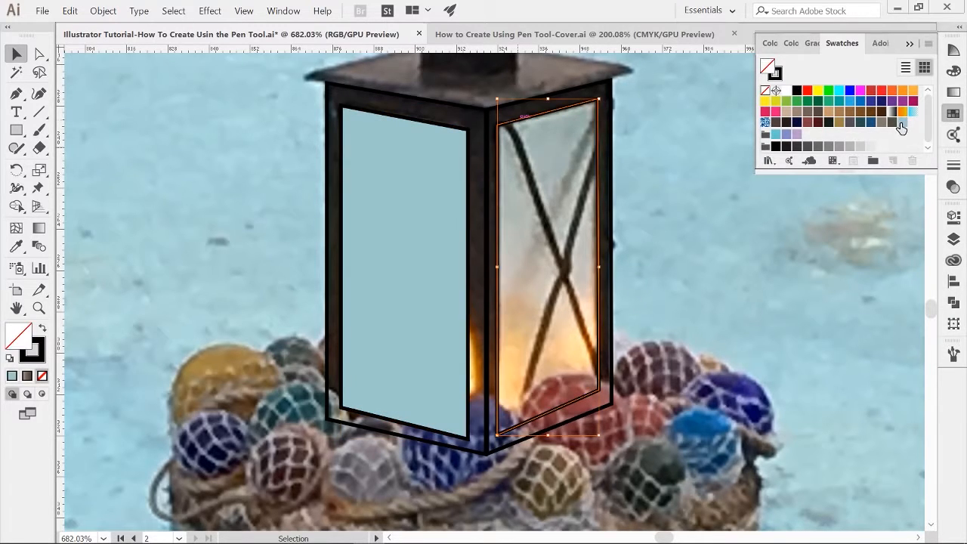
left_click(903, 122)
key("ctrl+shift+a")
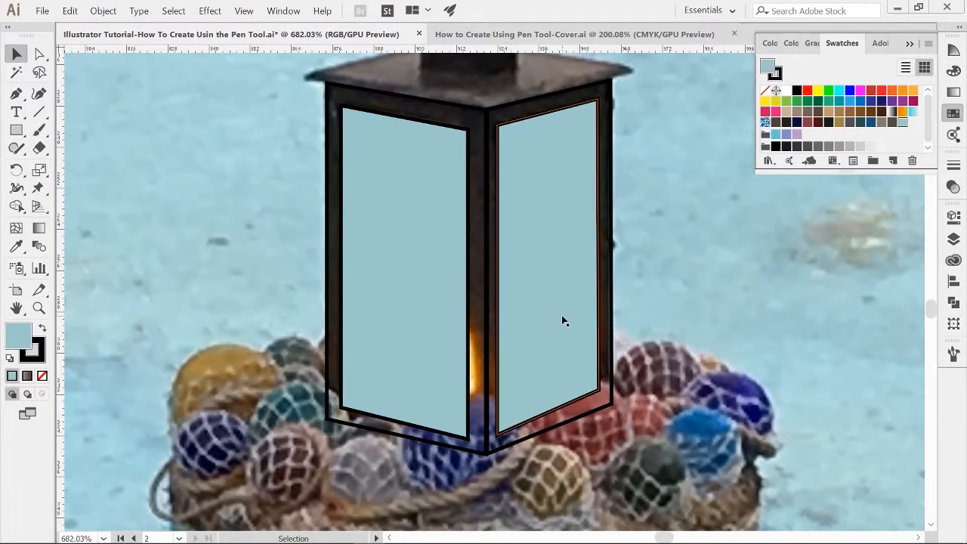
Step: Undo both pane fills and deselect everything
key("ctrl+z")
key("ctrl+z")
key("ctrl+shift+a")
Step: Draw straight diagonal lines with the Pen tool to form the crossed bars over both glass panes
key("p")
left_click(340, 132)
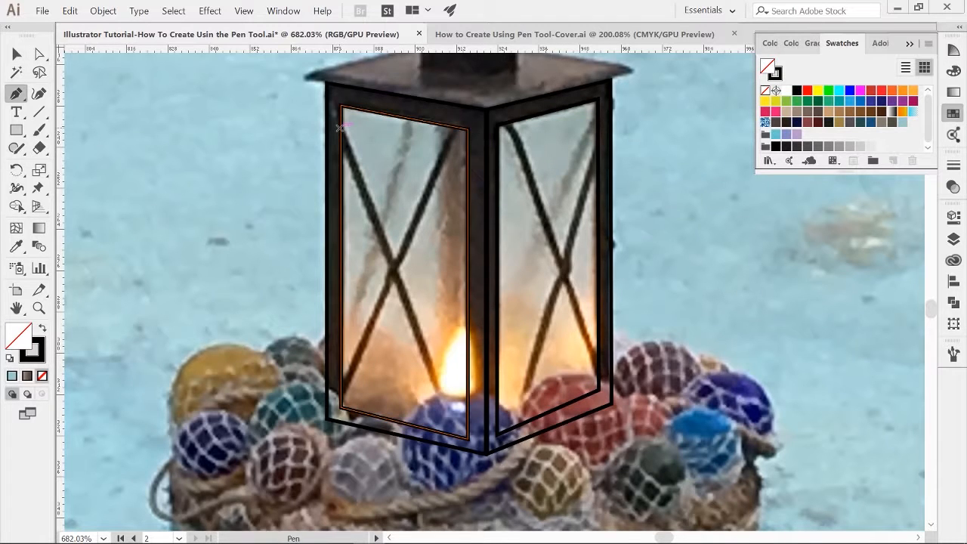
left_click(462, 439)
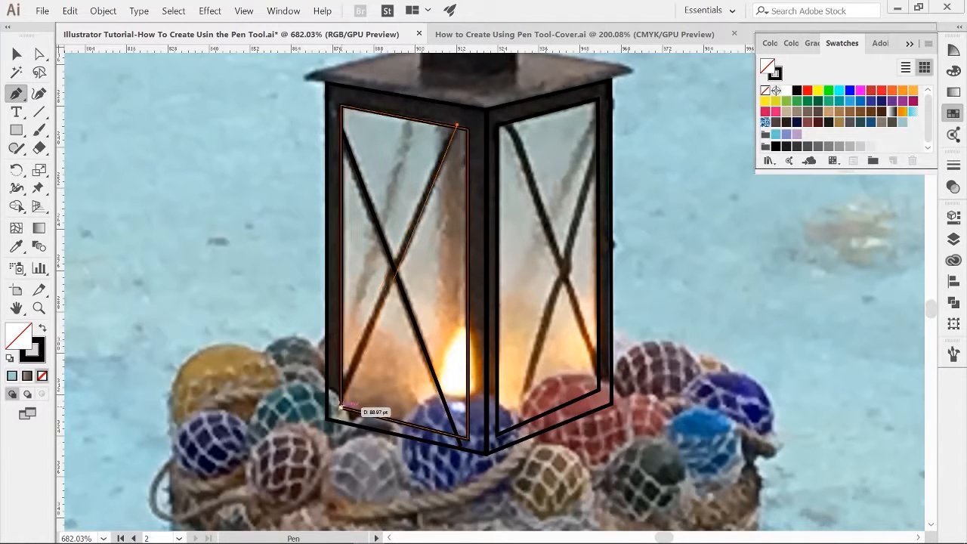
left_click(506, 119)
left_click(604, 381)
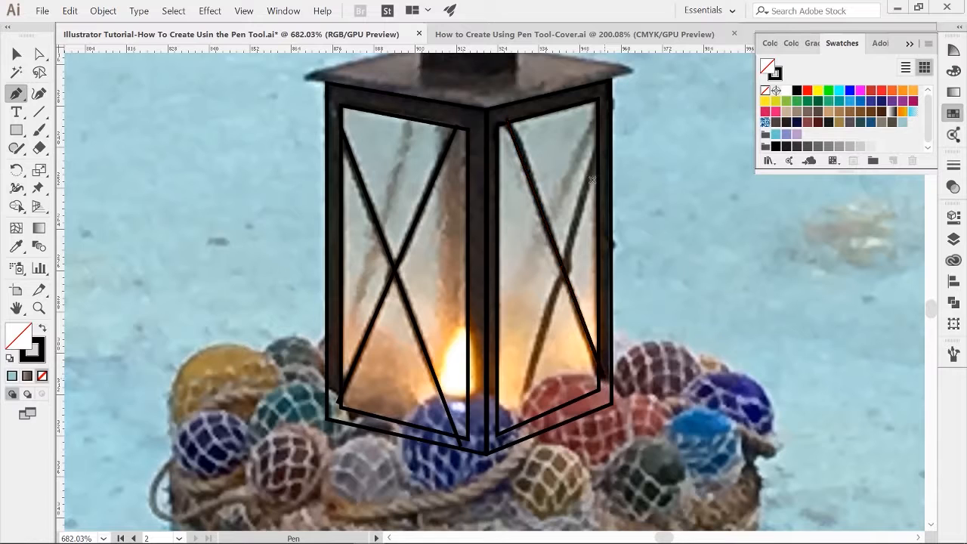
left_click(600, 148)
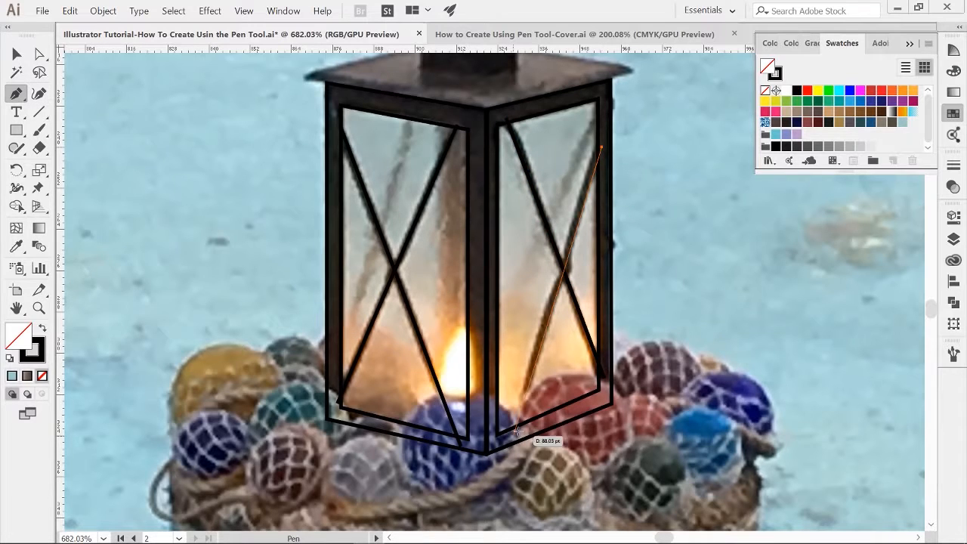
left_click(516, 432)
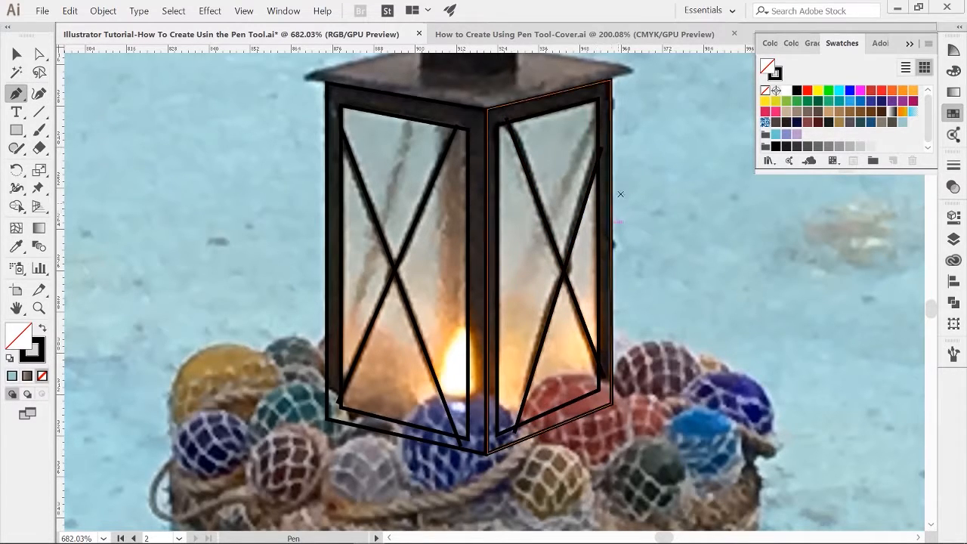
Step: Fill the left and right glass pane outlines with the light blue swatch
key("v")
left_click(404, 113)
left_click(902, 123)
left_click(547, 113)
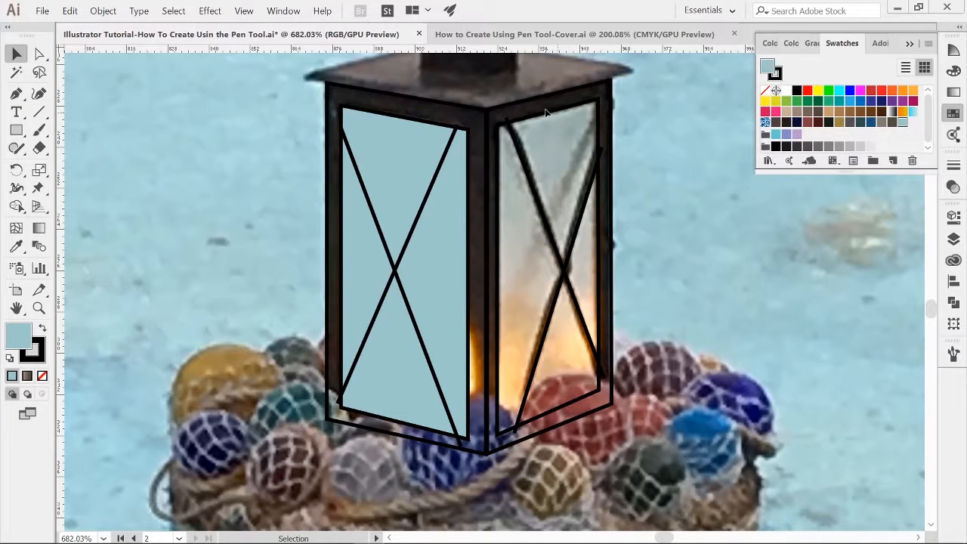
left_click(559, 110)
left_click(902, 122)
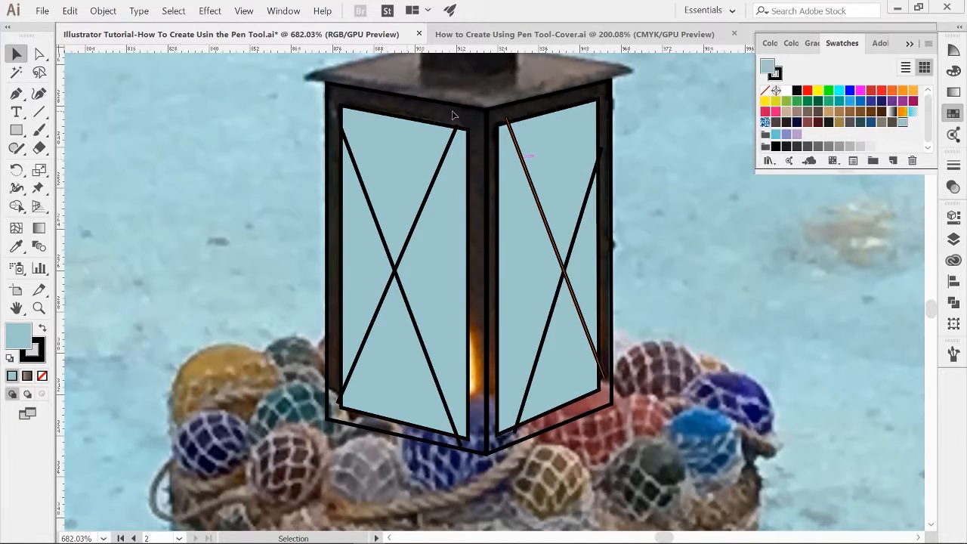
Step: Fill both lantern frame faces with the dark brown swatch and deselect everything
left_click(326, 128)
left_click(787, 122)
left_click(612, 135)
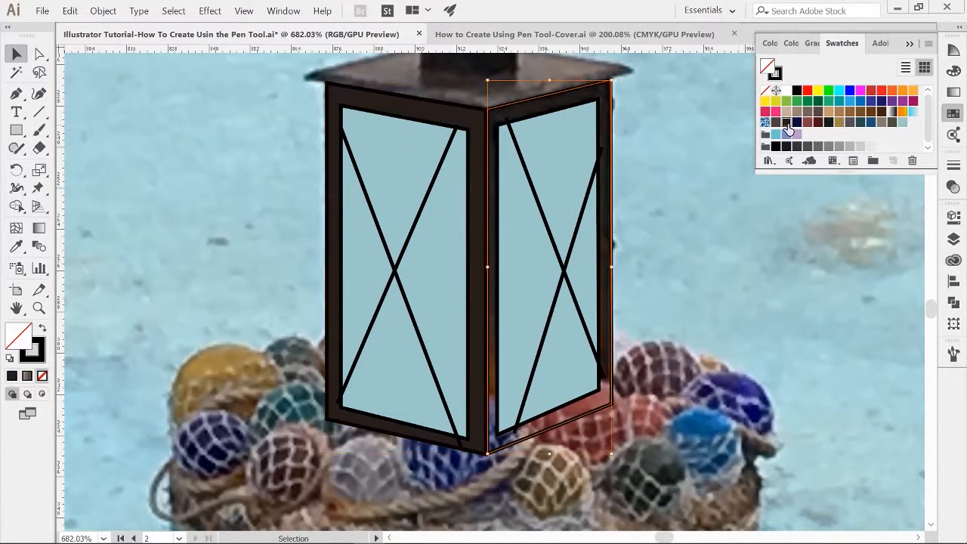
left_click(787, 122)
key("ctrl+shift+a")
Step: Trace the lantern's roof top as a closed four-point shape with the Pen tool
key("ctrl+space")
left_click(541, 389)
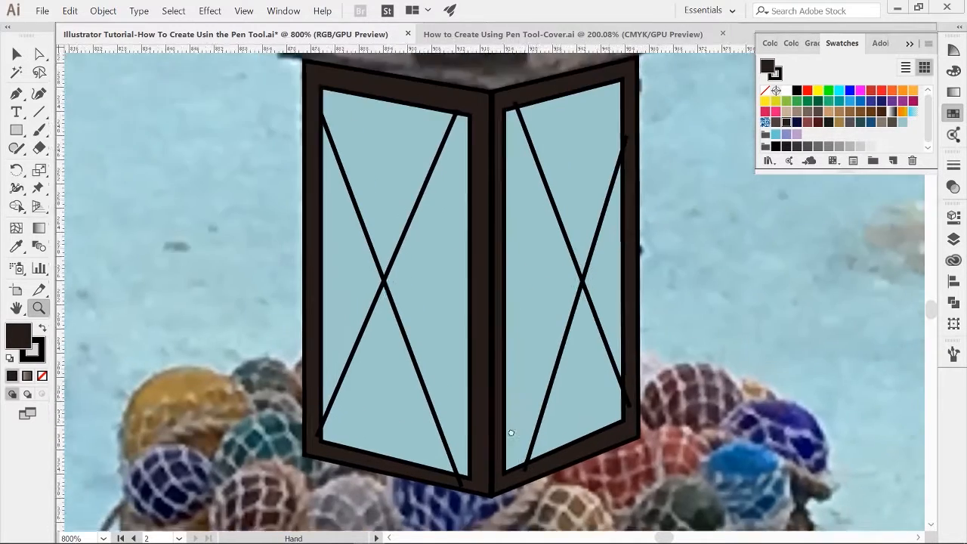
left_click(514, 387, "alt")
left_click_drag(560, 255, 478, 289)
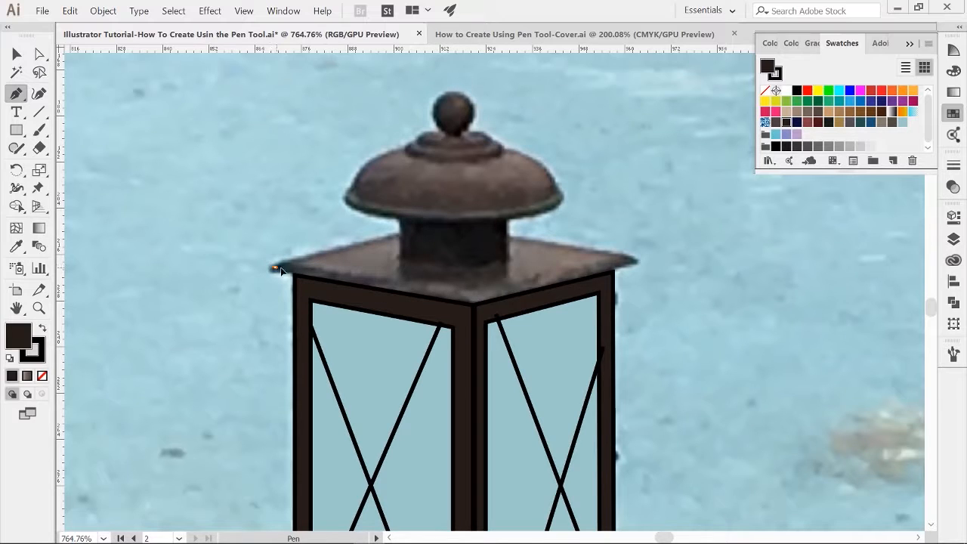
left_click_drag(474, 304, 512, 296)
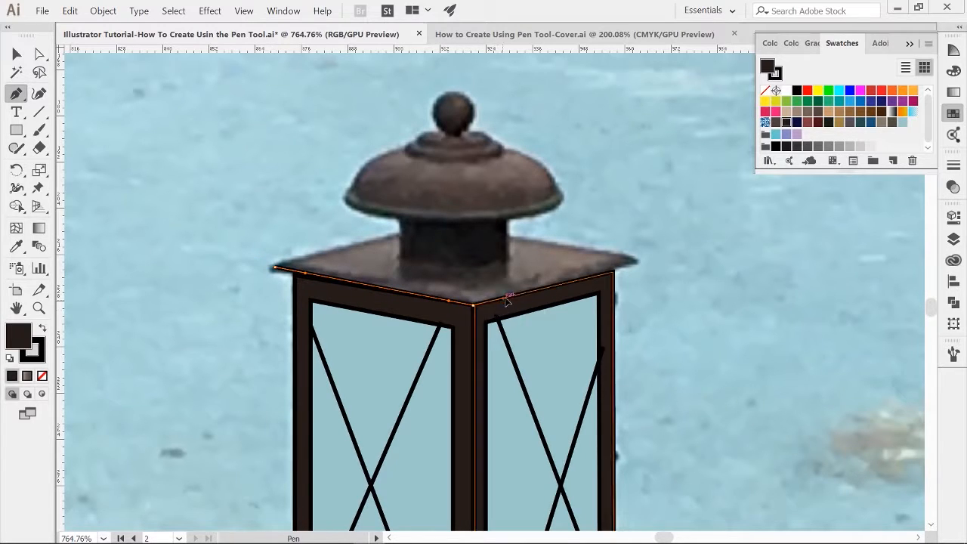
left_click_drag(634, 261, 656, 257)
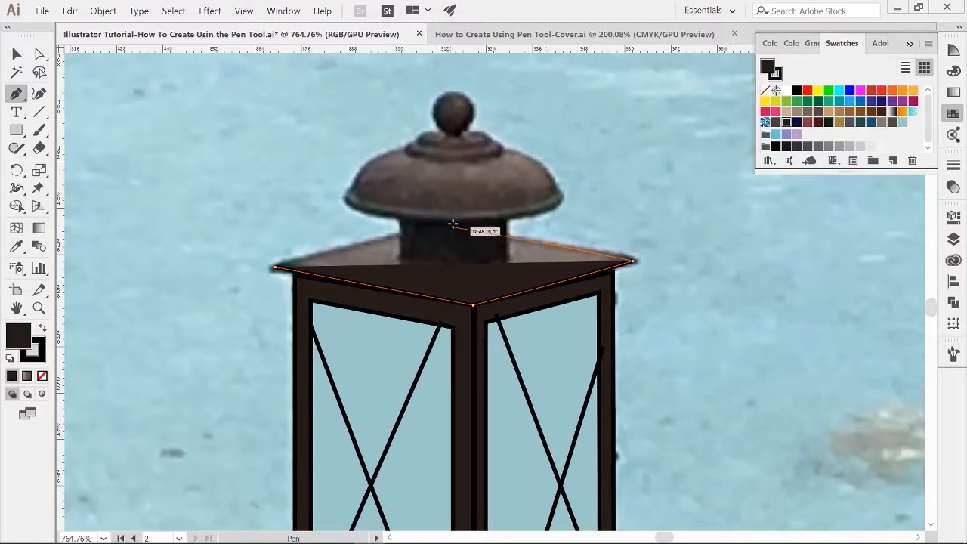
left_click(454, 226)
mouse_move(274, 267)
left_mouse_down()
mouse_move(257, 272)
mouse_move(271, 268)
left_mouse_up()
key("ctrl+shift+a")
Step: Fill the roof shape with the dark grey-brown swatch
key("v")
left_click(476, 277)
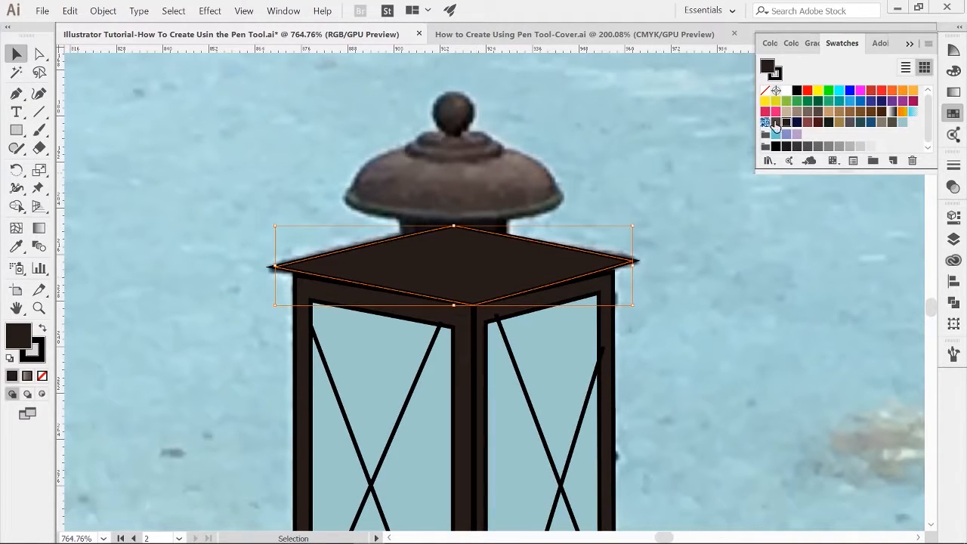
left_click(775, 122)
key("ctrl+shift+a")
Step: Move the roof's side corner points slightly upward to meet the frame edges
key("a")
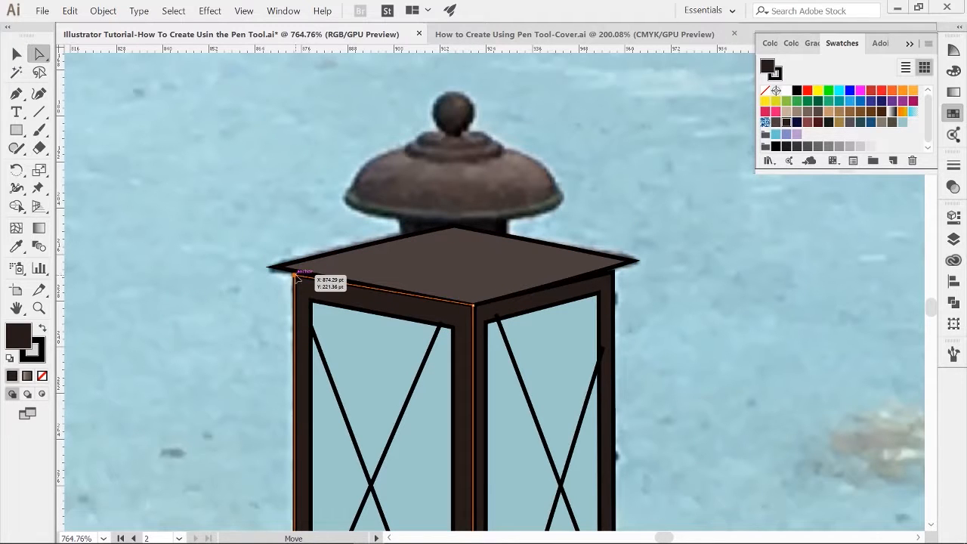
left_click_drag(295, 275, 297, 271)
left_click_drag(614, 272, 613, 267)
left_click(670, 336)
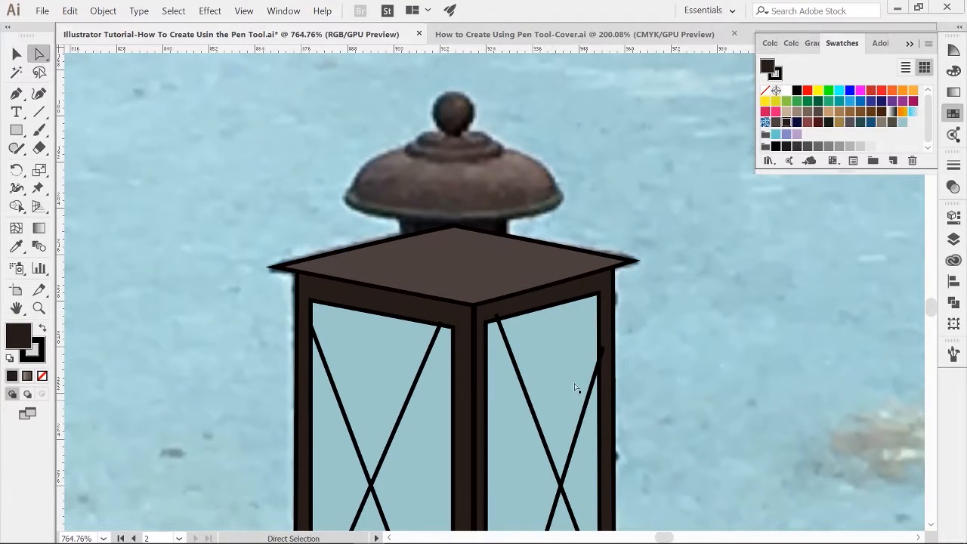
Step: Toggle Layer 10's visibility to compare the traced lantern against the photo
key("z")
mouse_move(668, 357)
left_mouse_down()
mouse_move(609, 375)
mouse_move(615, 314)
mouse_move(536, 321)
mouse_move(669, 362)
left_mouse_up()
key("space")
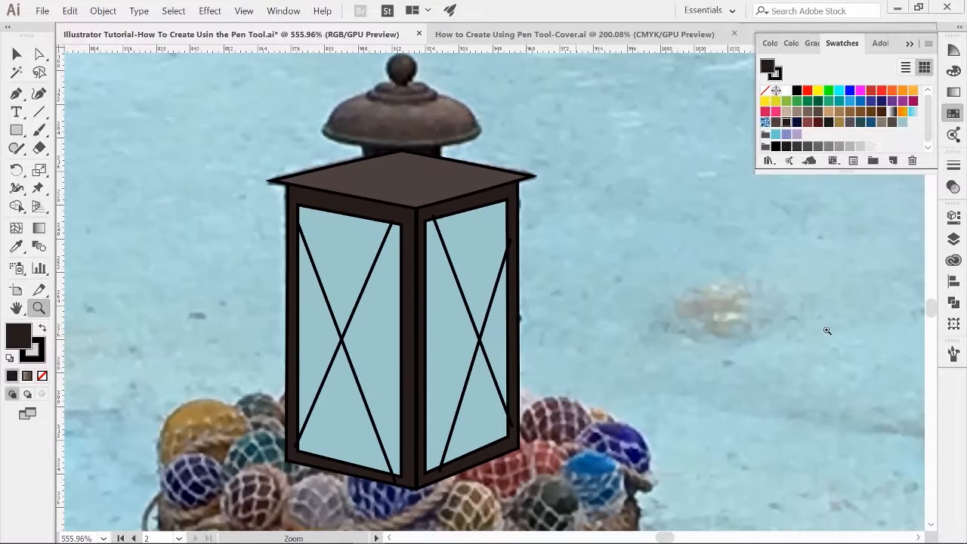
key("v")
left_click(954, 238)
left_click(761, 298)
left_click(760, 298)
left_click(760, 298)
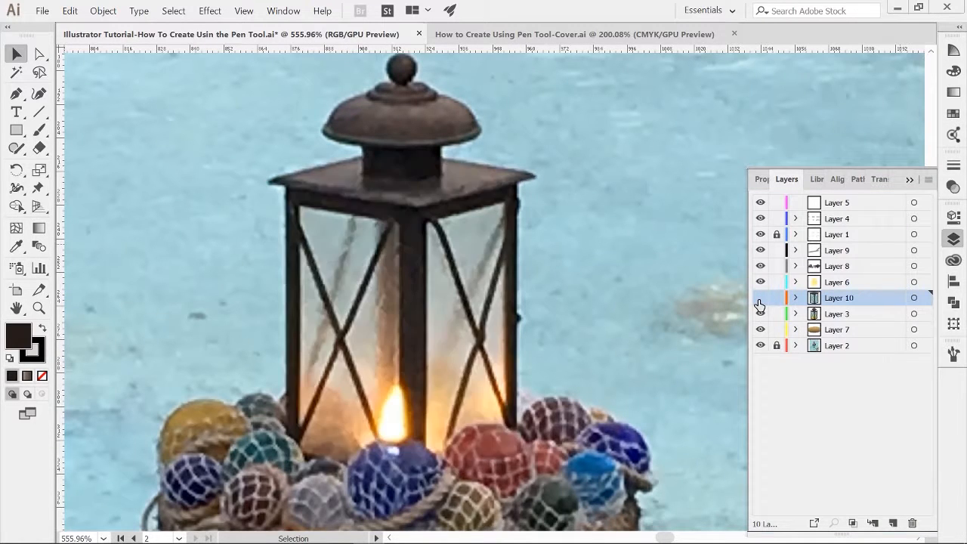
left_click(760, 298)
left_click(761, 297)
left_click(760, 297)
key("space")
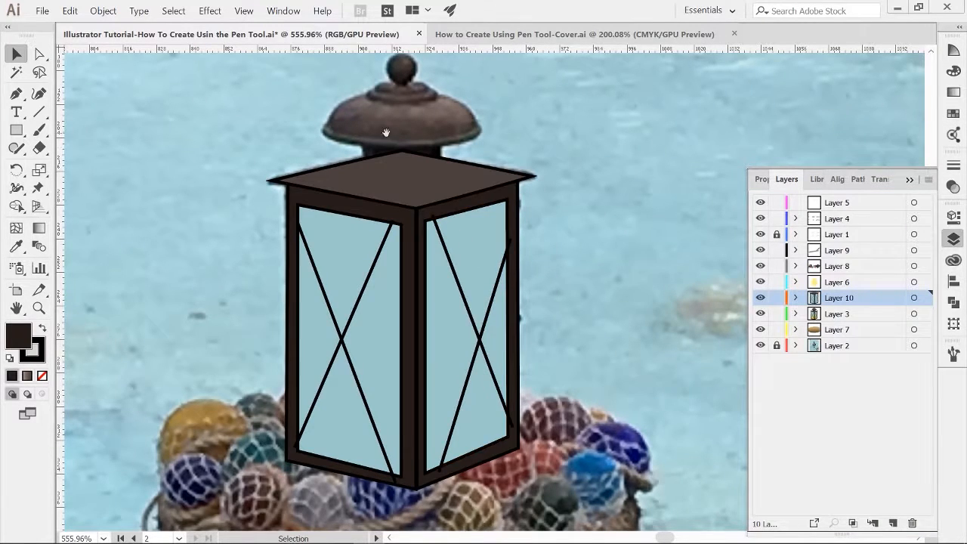
Step: Trace the round knob on top of the lantern cap with curved Pen tool segments
left_click_drag(387, 133, 405, 178)
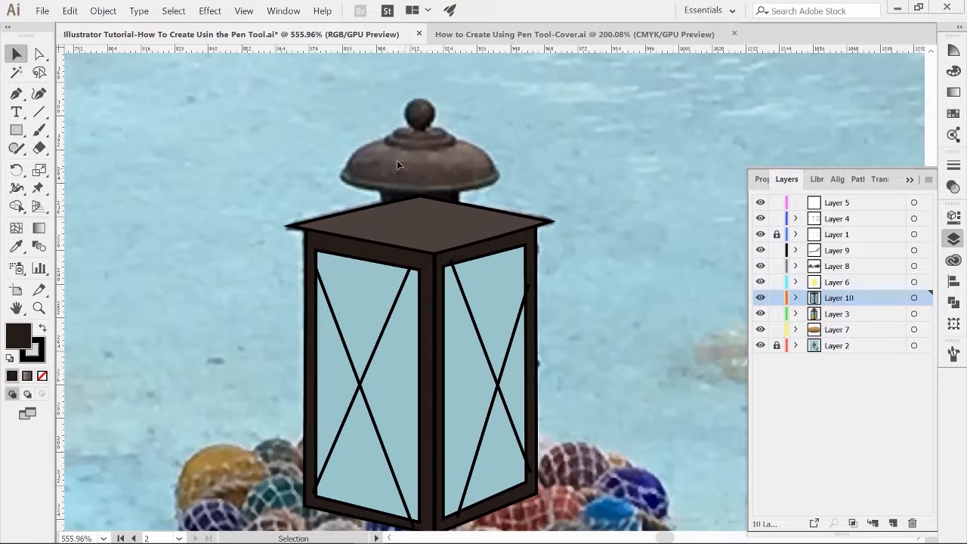
key("z")
left_click_drag(405, 121, 479, 182)
key("space")
left_click_drag(476, 242, 472, 318)
left_click_drag(454, 201, 490, 198)
key("space")
left_click_drag(442, 175, 453, 200)
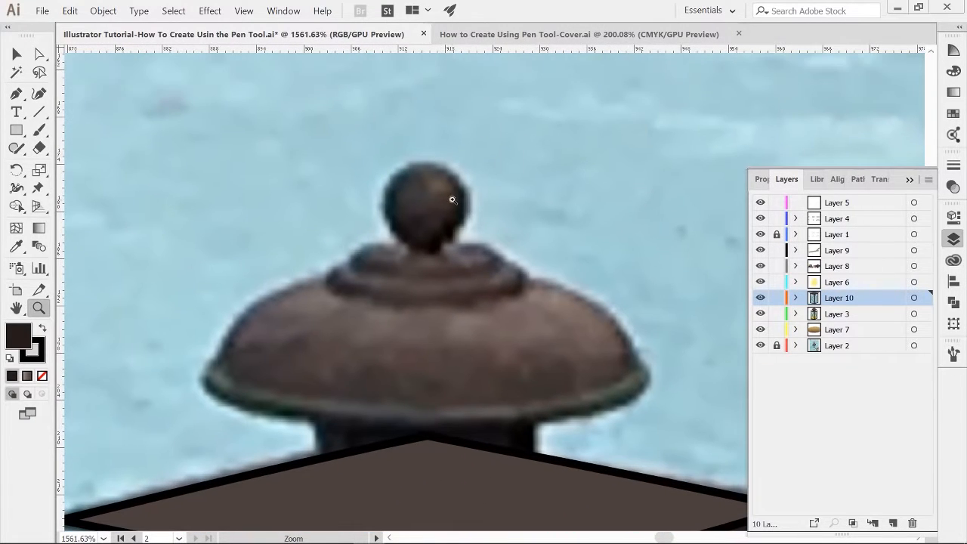
key("p")
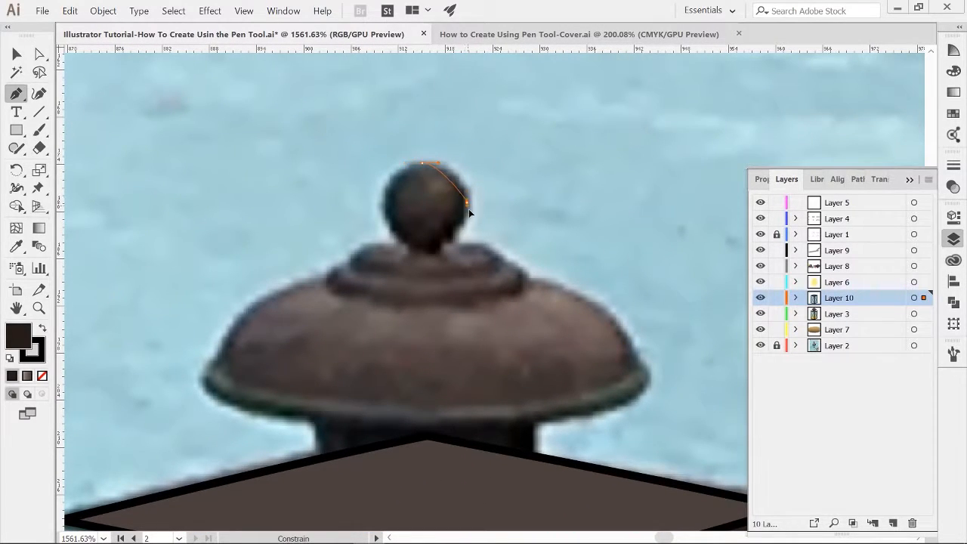
left_click_drag(470, 230, 404, 246)
left_click_drag(385, 208, 445, 164)
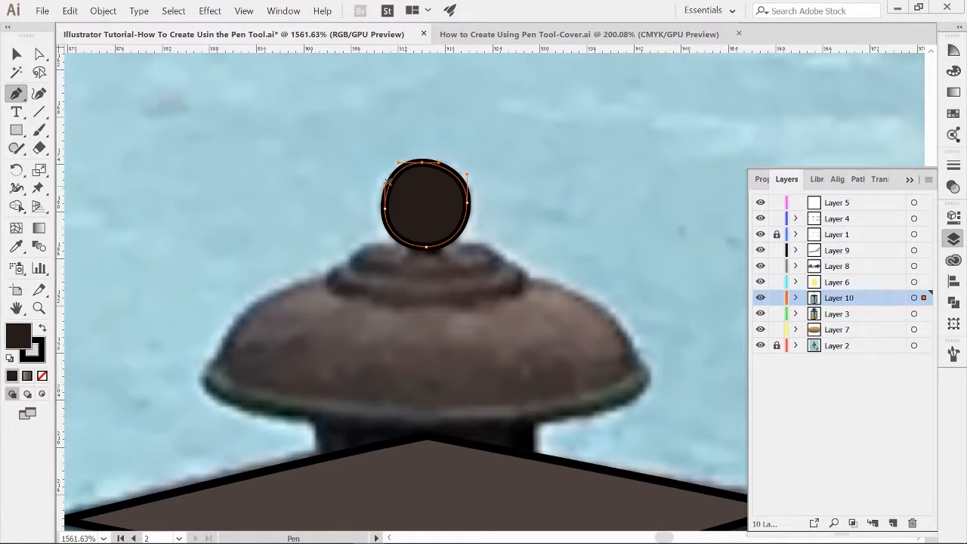
Step: Adjust the knob's anchor points and handles so its outline is round
key("a")
left_click_drag(385, 209, 385, 181)
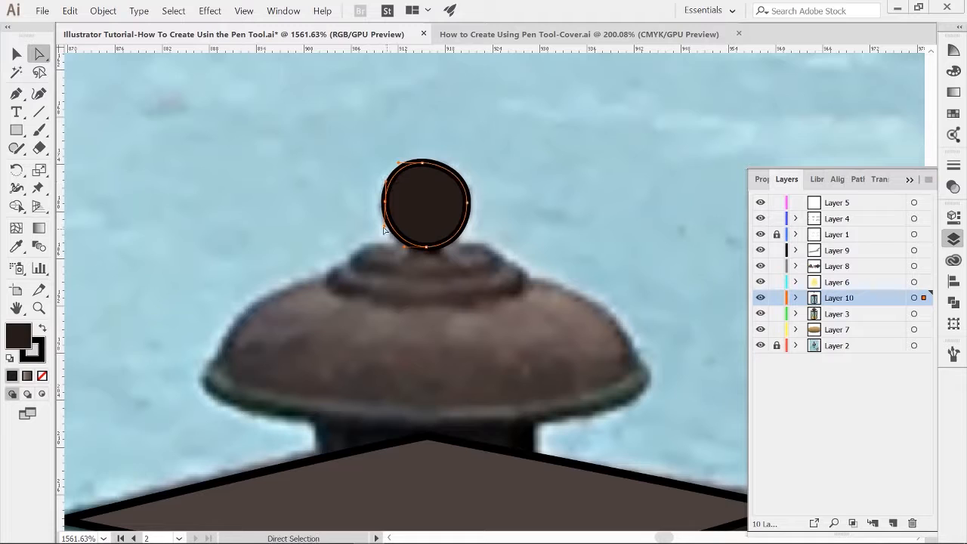
left_click_drag(385, 226, 384, 231)
left_click(402, 168)
left_click(427, 163)
left_click_drag(439, 164, 453, 164)
left_click(474, 257)
Step: Fill the knob with the dark grey-brown swatch
key("v")
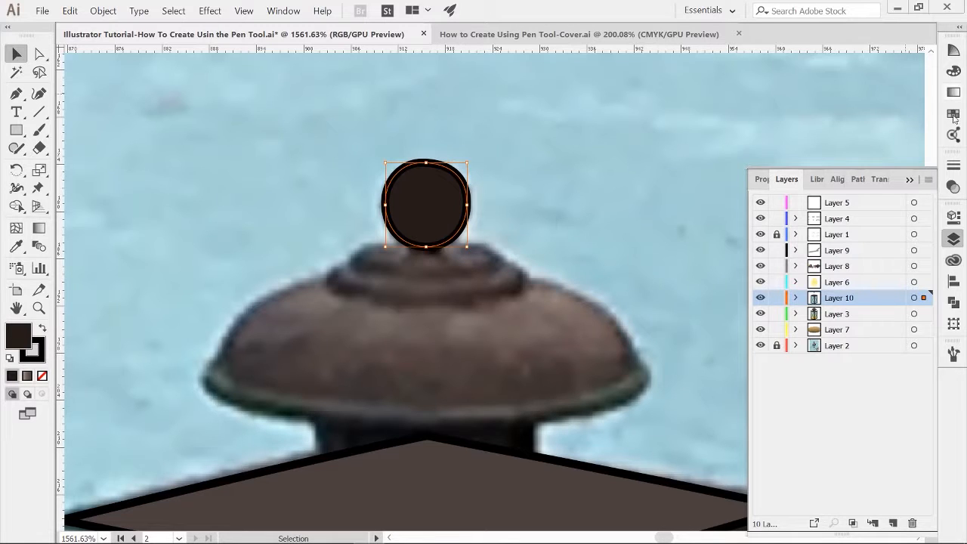
left_click(953, 115)
left_click(776, 123)
left_click(487, 232, "ctrl")
left_click(953, 239)
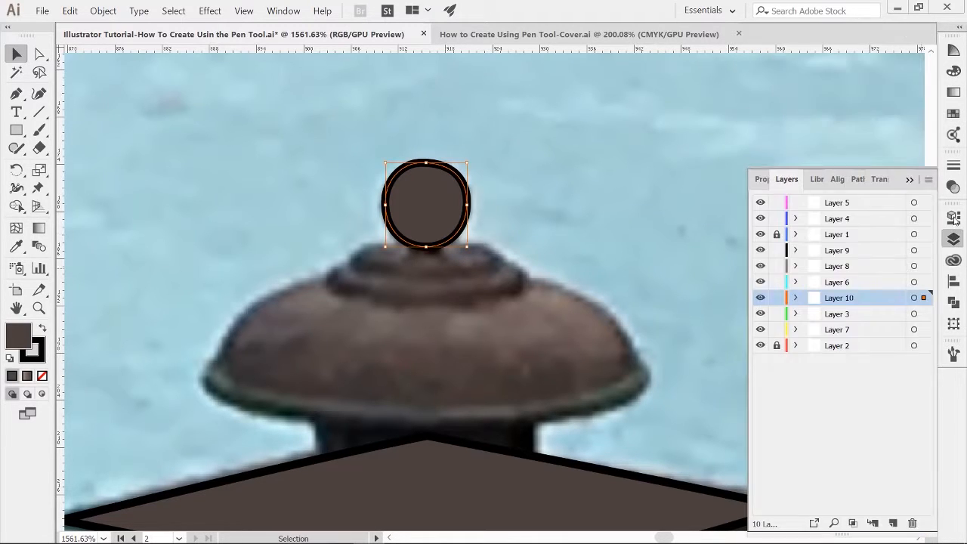
left_click(954, 218)
left_click(507, 212, "ctrl")
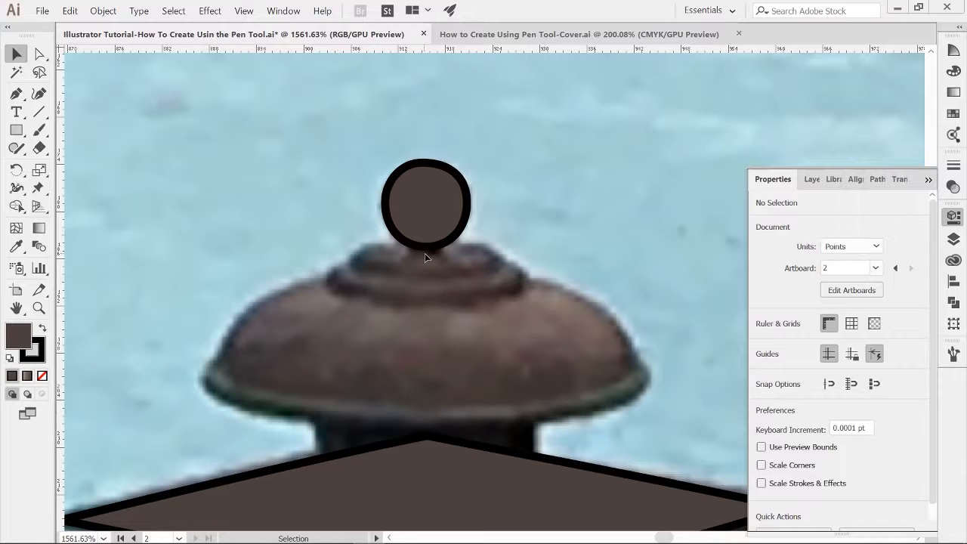
Step: Trace an oval ring beneath the knob with curved Pen tool segments
key("p")
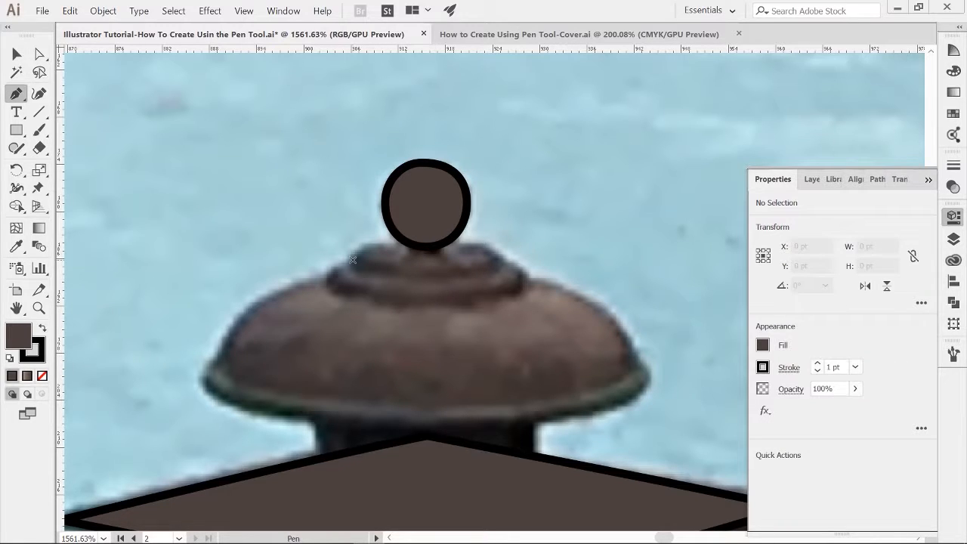
left_click_drag(425, 278, 497, 253)
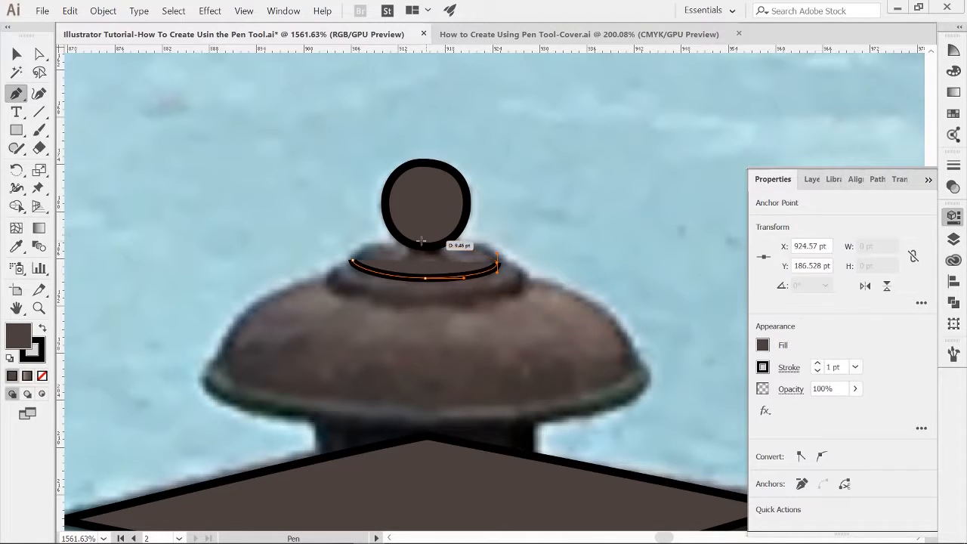
left_click_drag(426, 241, 352, 260)
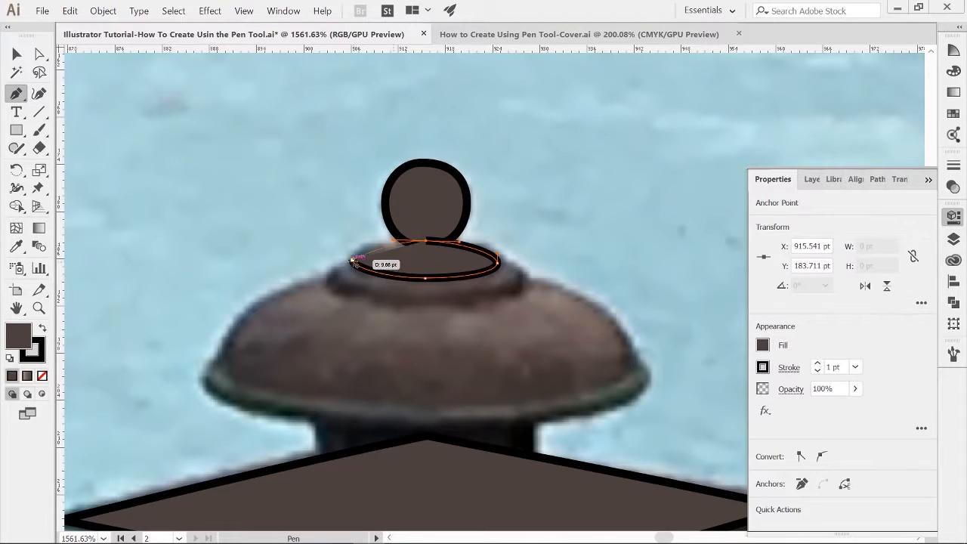
key("v")
left_click(489, 307)
Step: Bring the knob to the front so it overlaps the oval ring
left_click(440, 220)
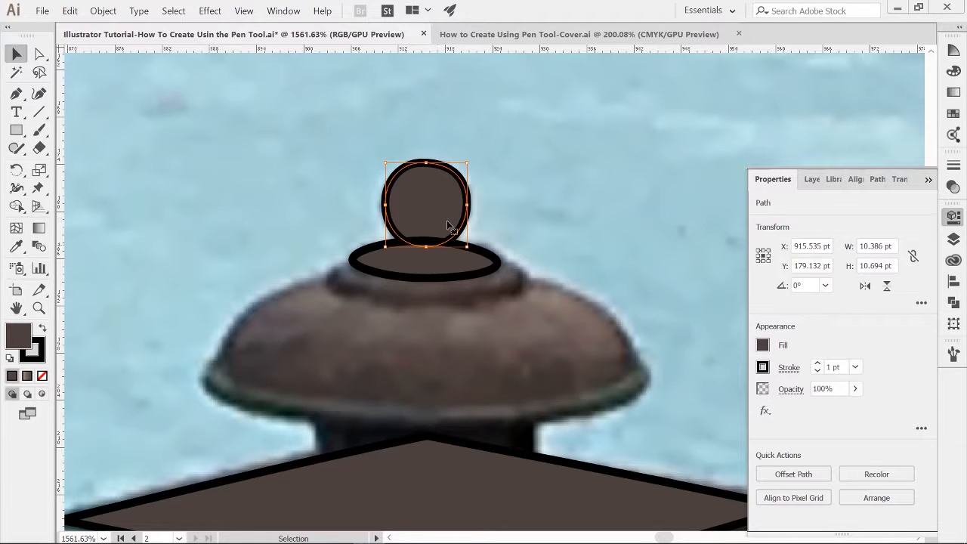
left_click(102, 11)
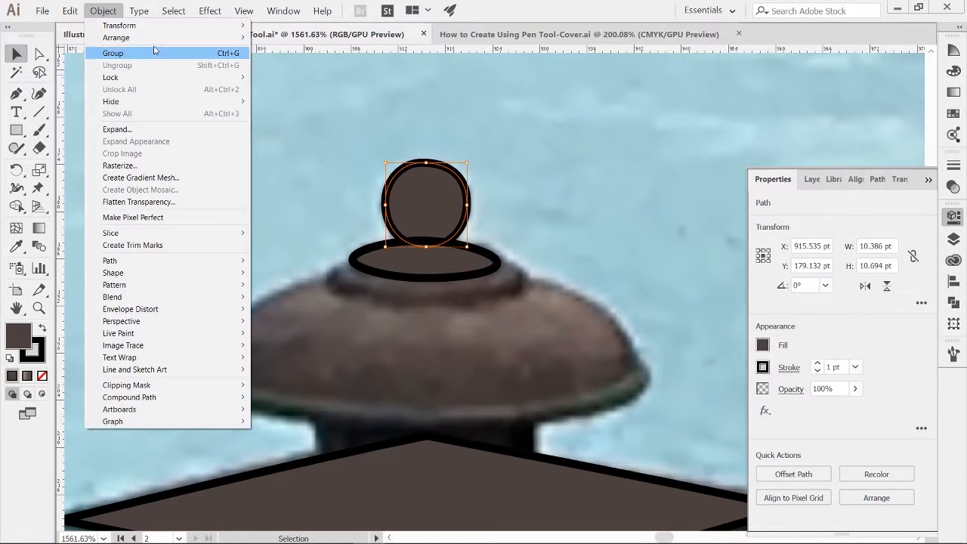
mouse_move(216, 38)
left_click(280, 38)
left_click(496, 285)
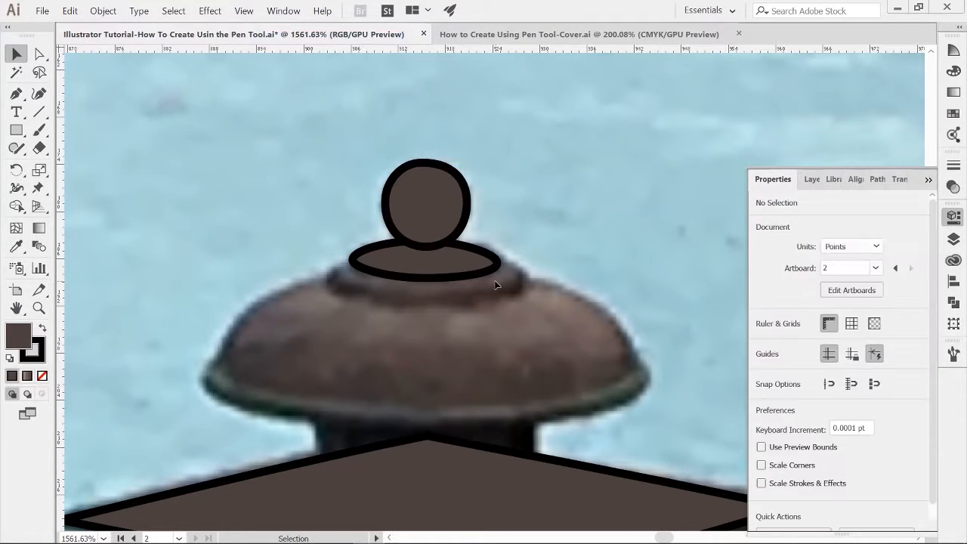
Step: Make a larger, lower copy of the oval ring, about 24 pt wide, for the next cap tier
left_click(406, 278)
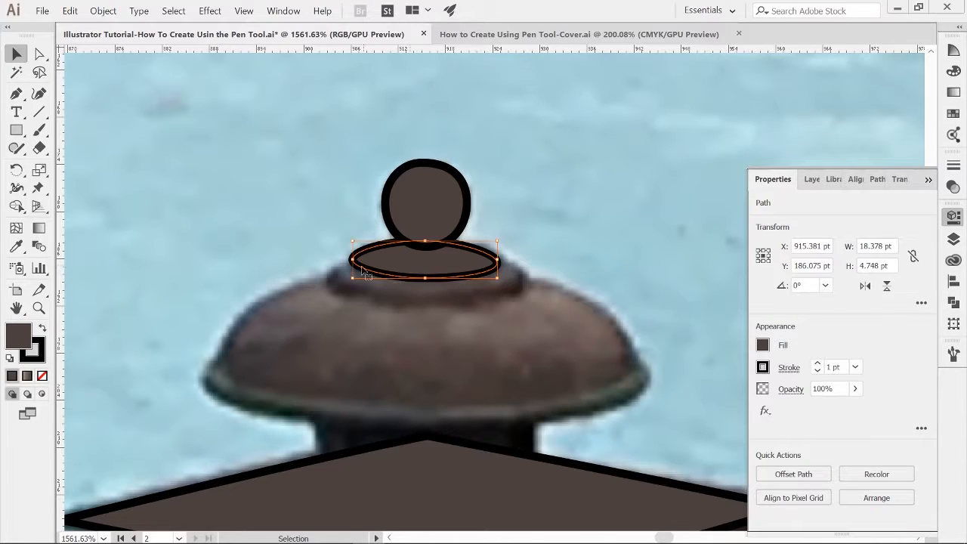
left_click_drag(350, 282, 327, 293)
left_click_drag(498, 285, 521, 297)
left_click_drag(455, 278, 450, 296)
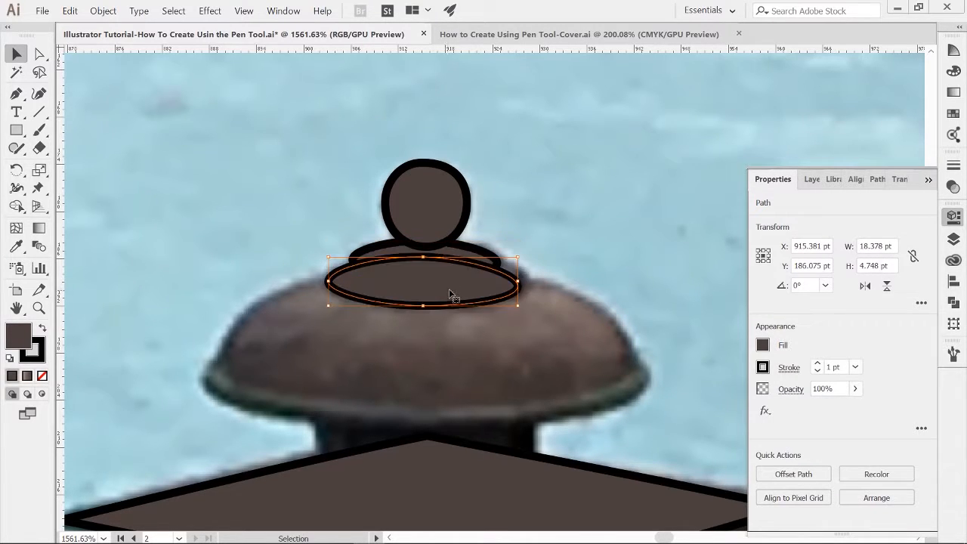
Step: Send the larger ring backward behind the upper ring
left_click(104, 11)
mouse_move(151, 37)
left_click(303, 71)
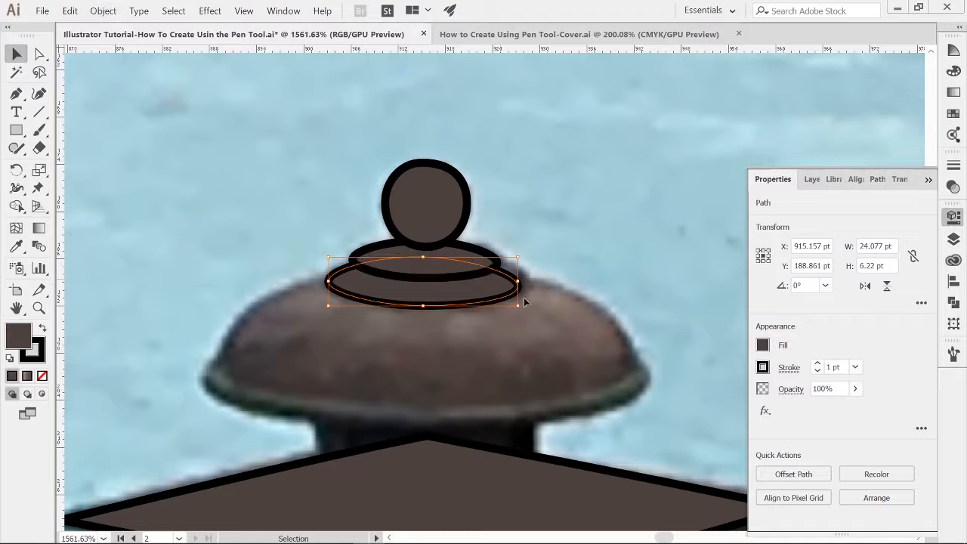
Step: Reshape the larger oval ring by adjusting its side anchors and curve handles to match the photo's cap tier
key("z")
left_click(475, 380)
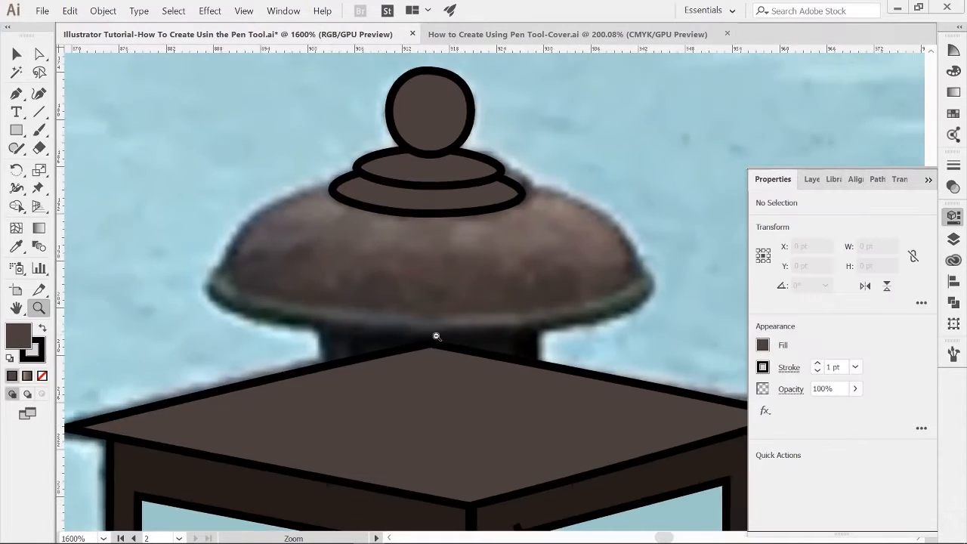
left_click_drag(436, 337, 378, 356)
left_click_drag(432, 378, 184, 323)
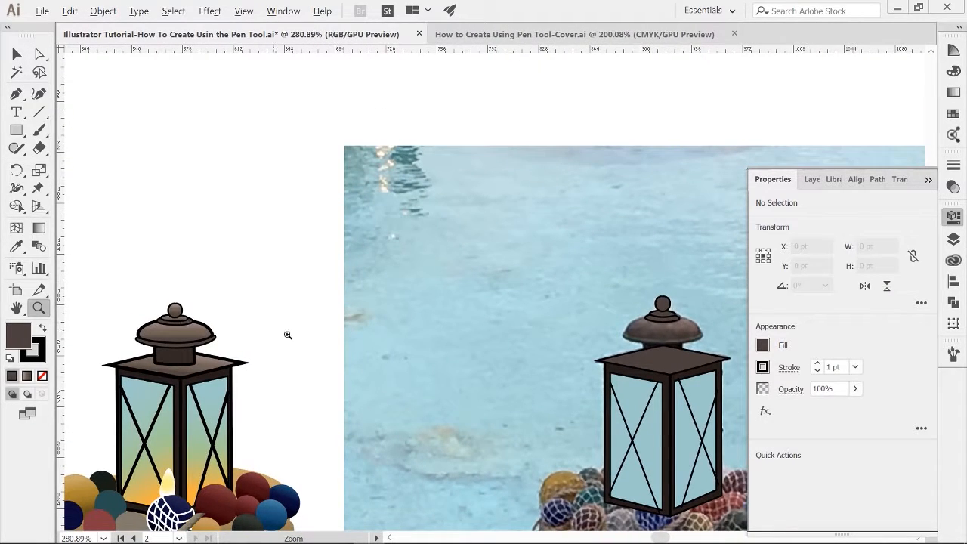
left_click_drag(675, 320, 557, 270)
key("a")
left_click(548, 281)
left_click_drag(189, 275, 187, 296)
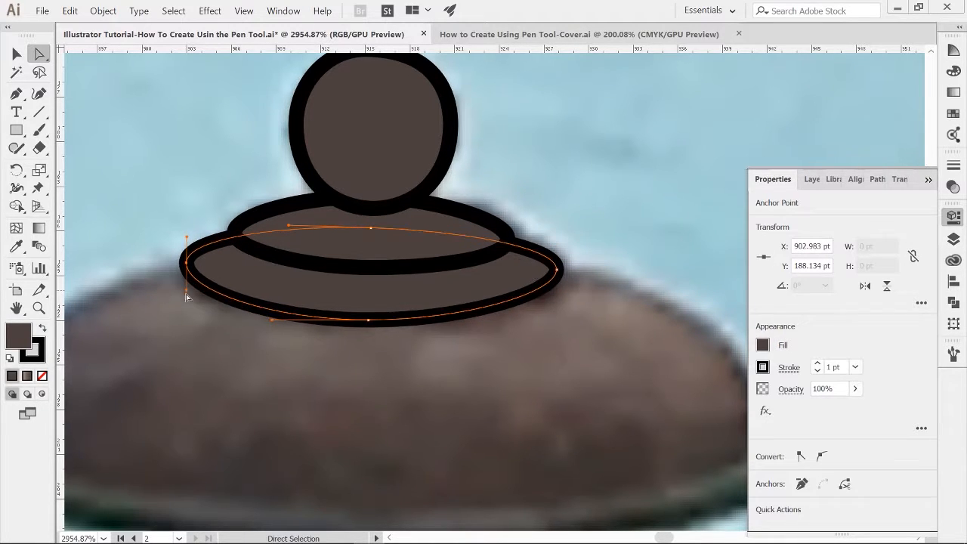
left_click(558, 270)
left_click_drag(558, 293, 559, 299)
left_click_drag(556, 243, 554, 237)
left_click(190, 234)
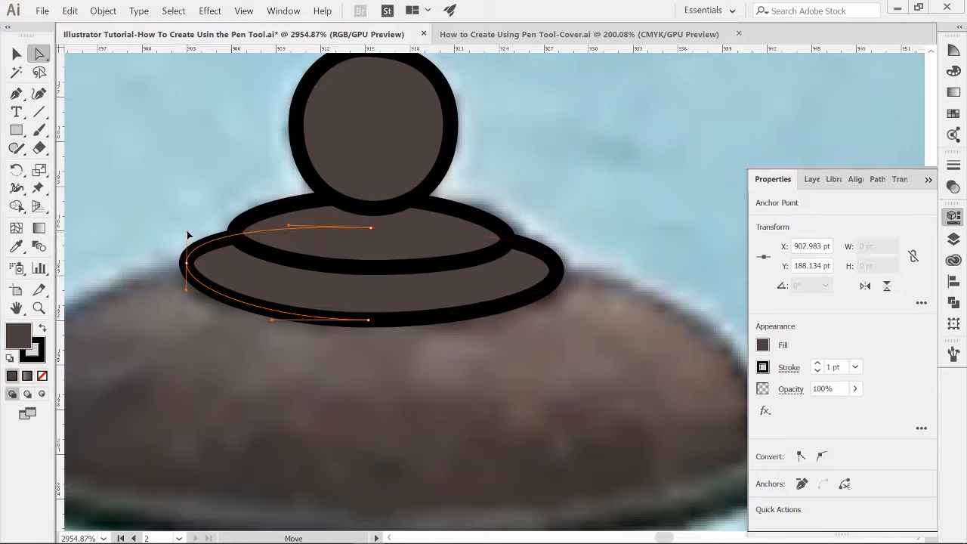
left_click(383, 269)
left_click_drag(444, 267, 439, 268)
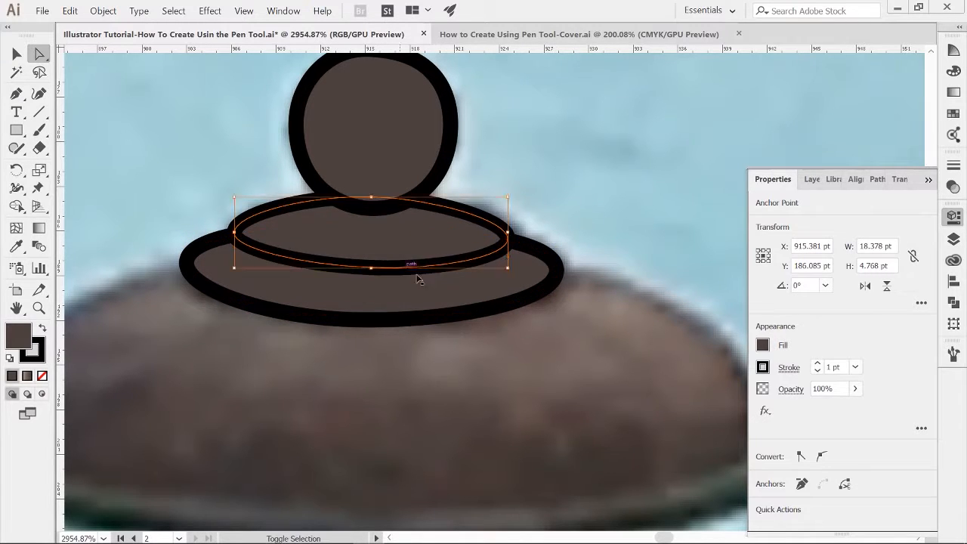
Step: Toggle Layer 10's visibility on and off to compare the traced cap against the photo
key("ctrl+shift+a")
key("z")
left_click_drag(512, 338, 350, 330)
left_click(954, 239)
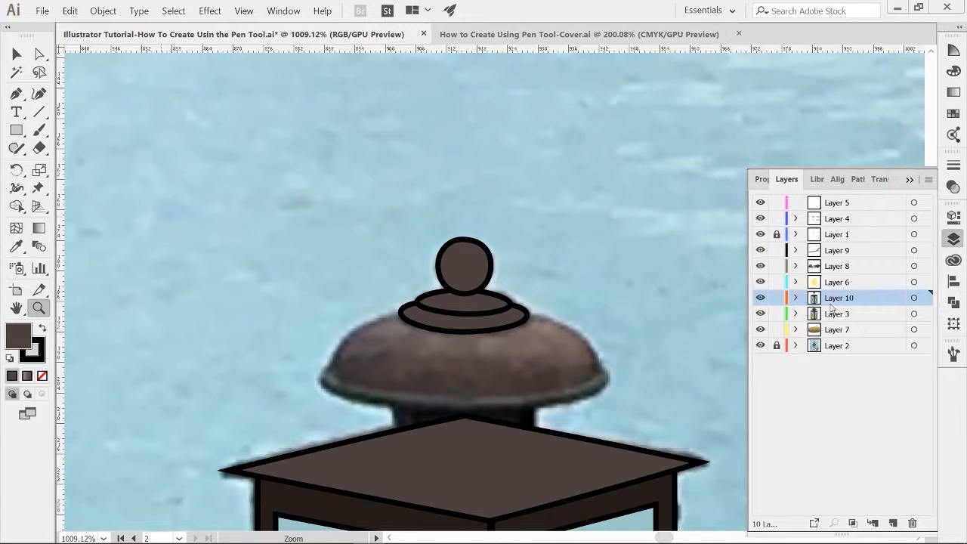
left_click(760, 299)
left_click(760, 300)
left_click(760, 299)
left_click(760, 299)
left_click(761, 299)
left_click(760, 300)
Step: Nudge the larger ring's bottom anchor slightly upward
key("a")
left_click_drag(460, 331, 463, 328)
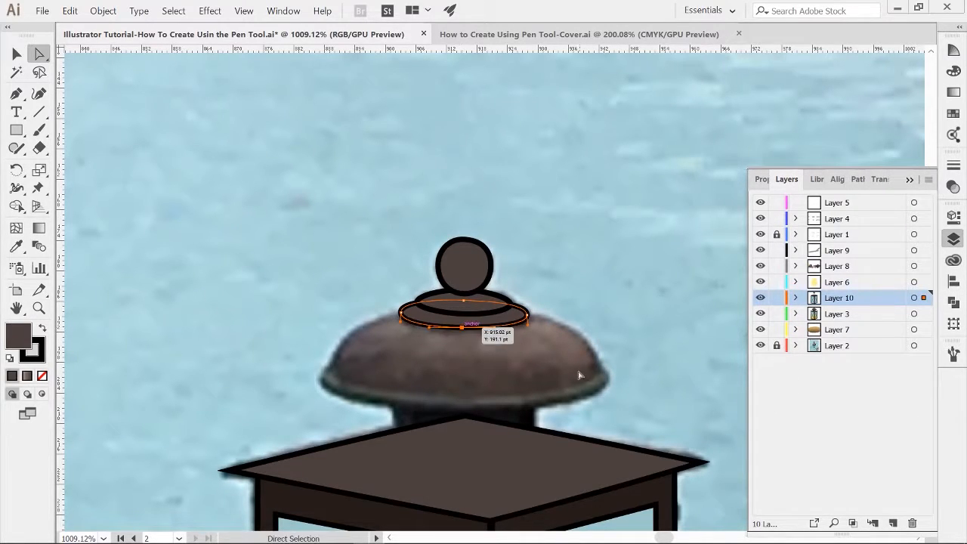
left_click(582, 345)
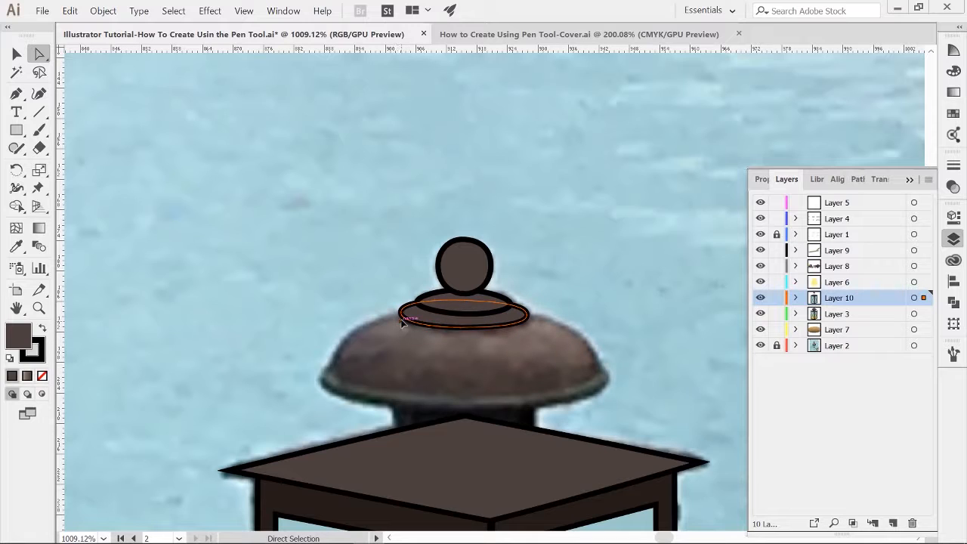
left_click(655, 308)
Step: Trace the dome of the lantern cap with curved Pen tool segments and refine its right handle
key("p")
left_click_drag(333, 336, 333, 335)
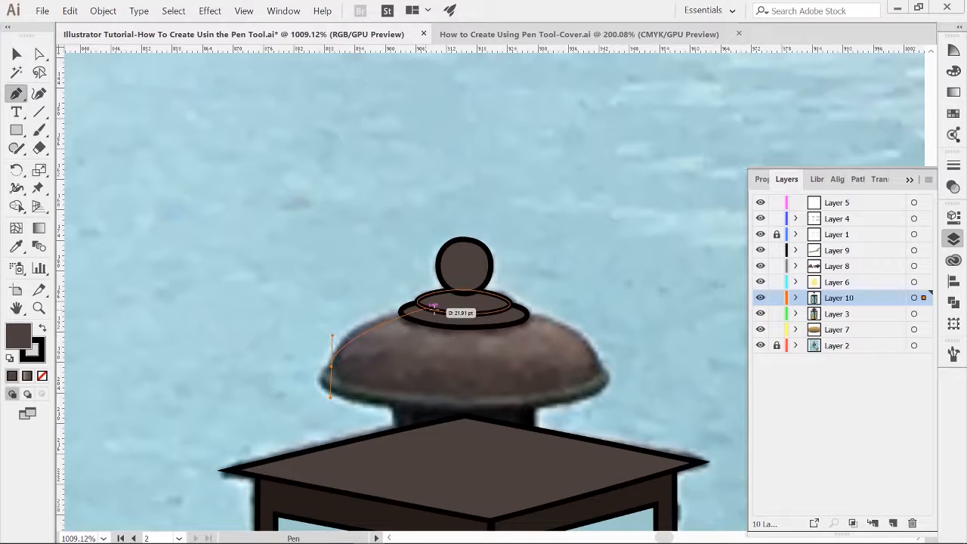
left_click_drag(463, 309, 476, 308)
left_click_drag(549, 312, 549, 312)
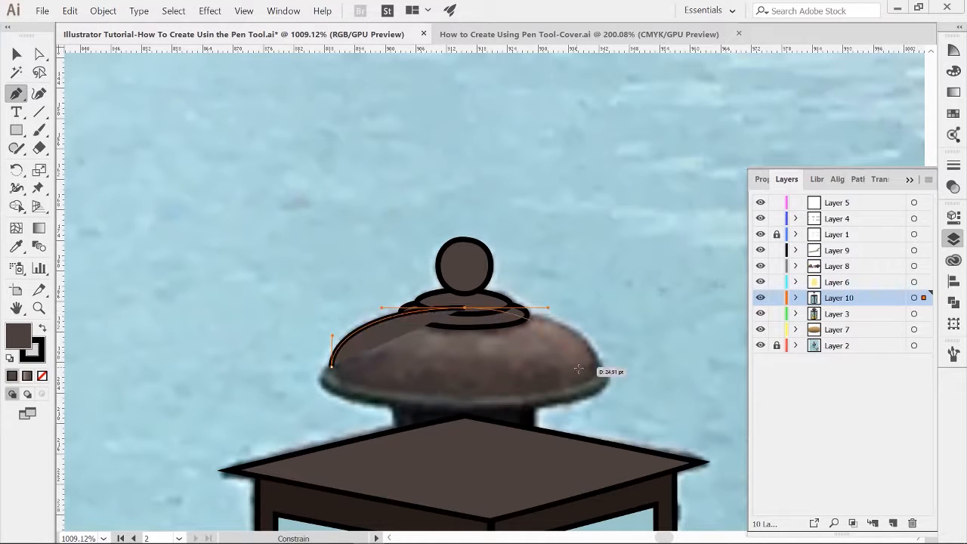
left_click_drag(603, 371, 609, 401)
left_click_drag(468, 398, 444, 396)
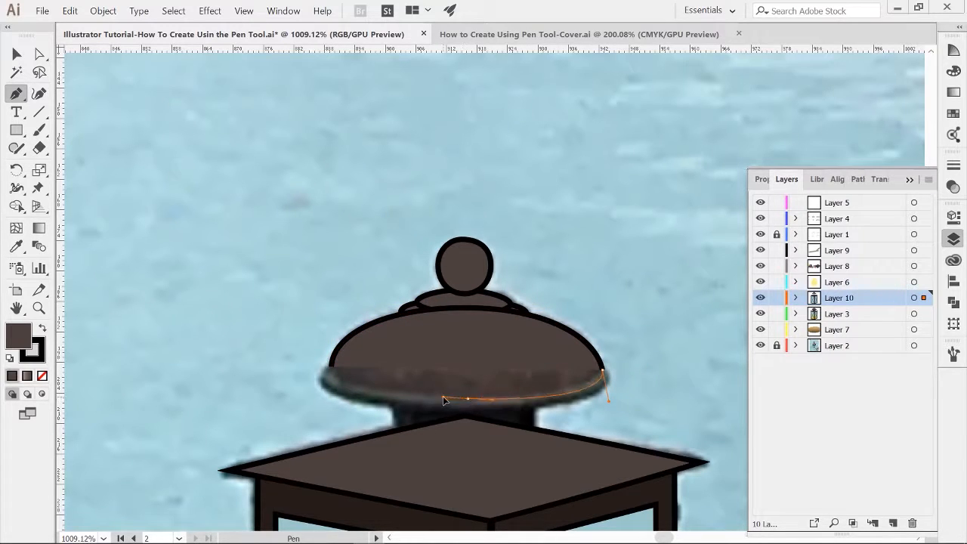
left_click_drag(332, 363, 328, 335)
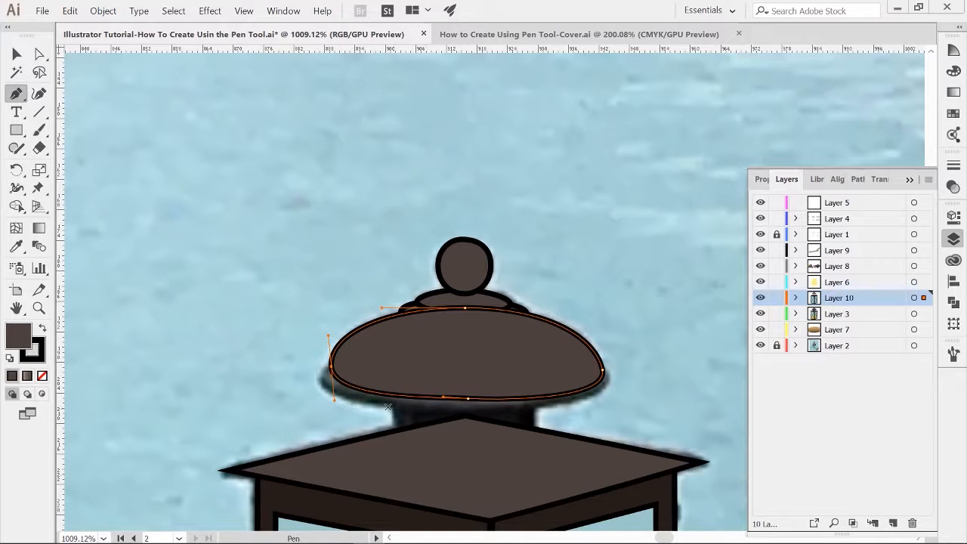
key("a")
left_click_drag(609, 402, 604, 393)
left_click(613, 404, "ctrl")
Step: Send the dome backward behind the oval rings
key("v")
left_click(473, 349)
key("ctrl+bracketleft")
left_click(606, 283)
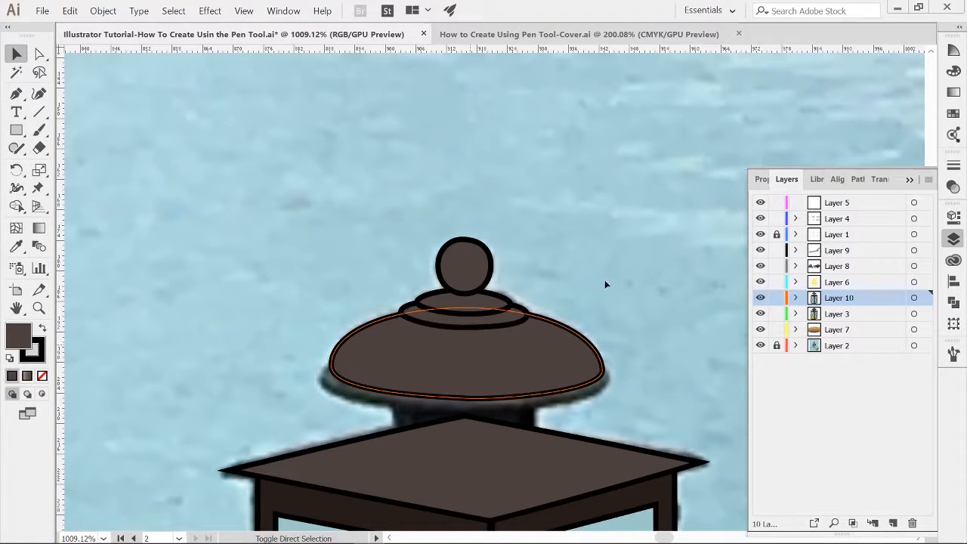
Step: Trace the wide brim oval at the base of the dome with curved Pen tool segments
left_click_drag(601, 329, 585, 260)
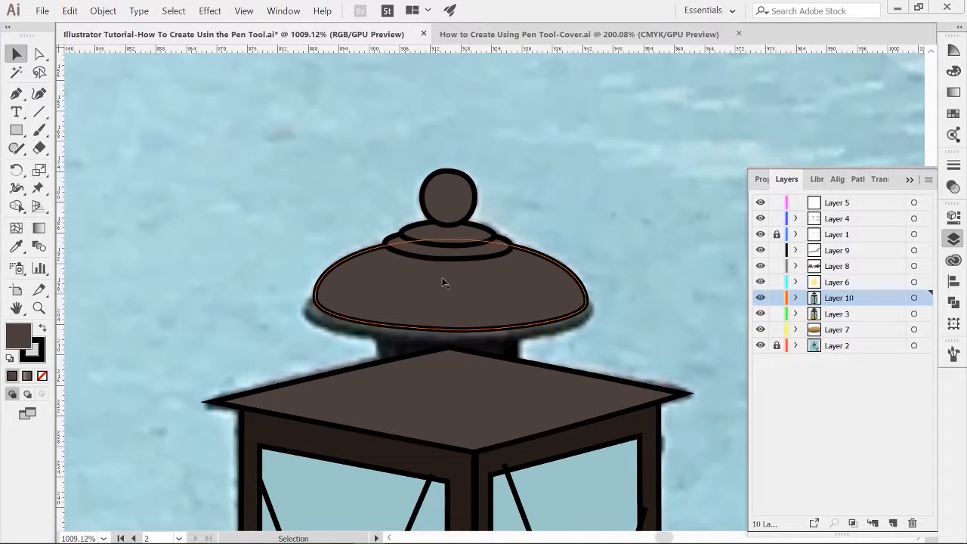
key("z")
left_click_drag(443, 280, 492, 356)
key("p")
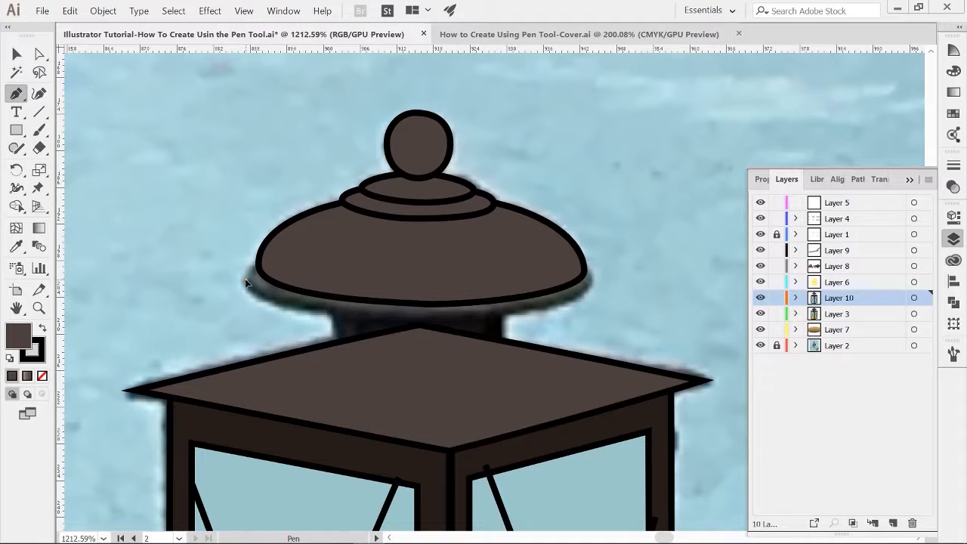
left_click_drag(421, 315, 499, 316)
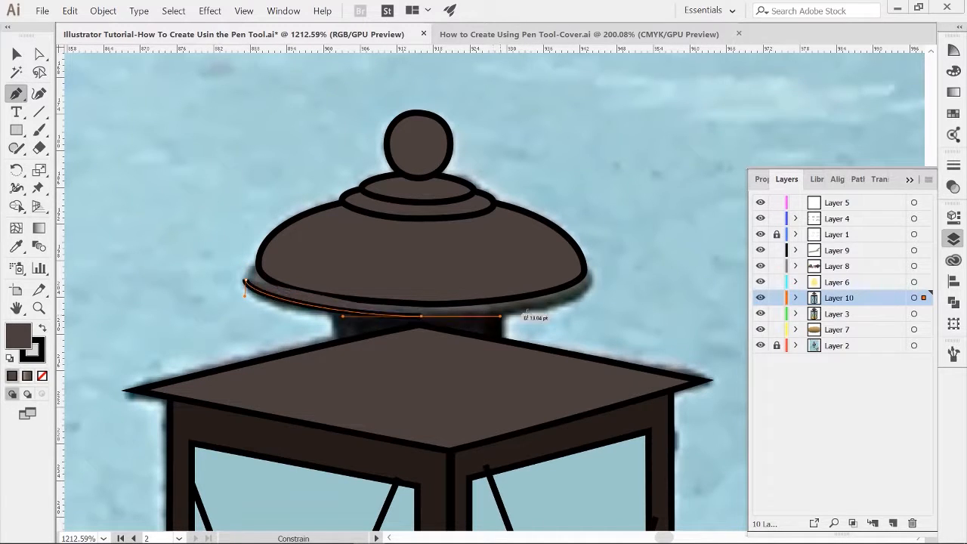
left_click_drag(591, 278, 600, 240)
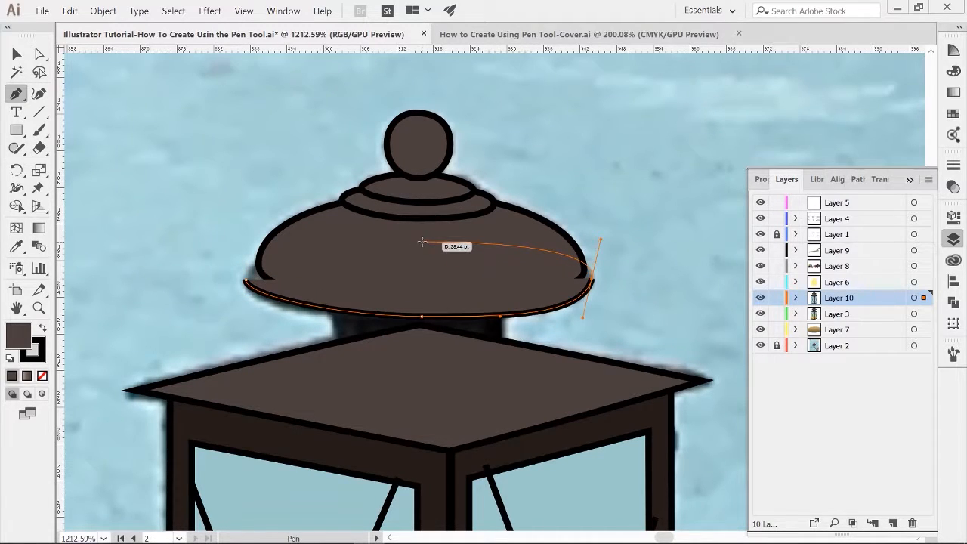
left_click_drag(421, 242, 389, 242)
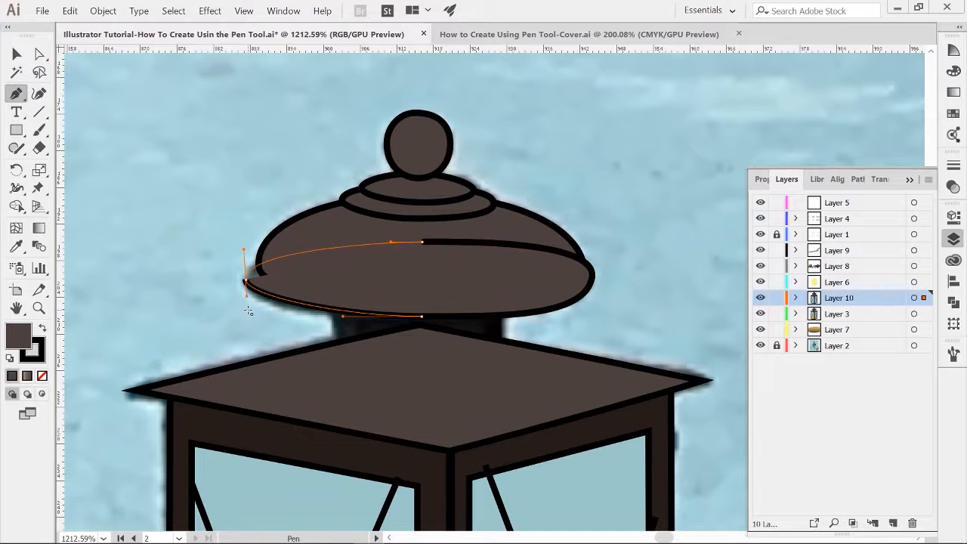
left_click(248, 309)
key("a")
left_click_drag(246, 296, 246, 307)
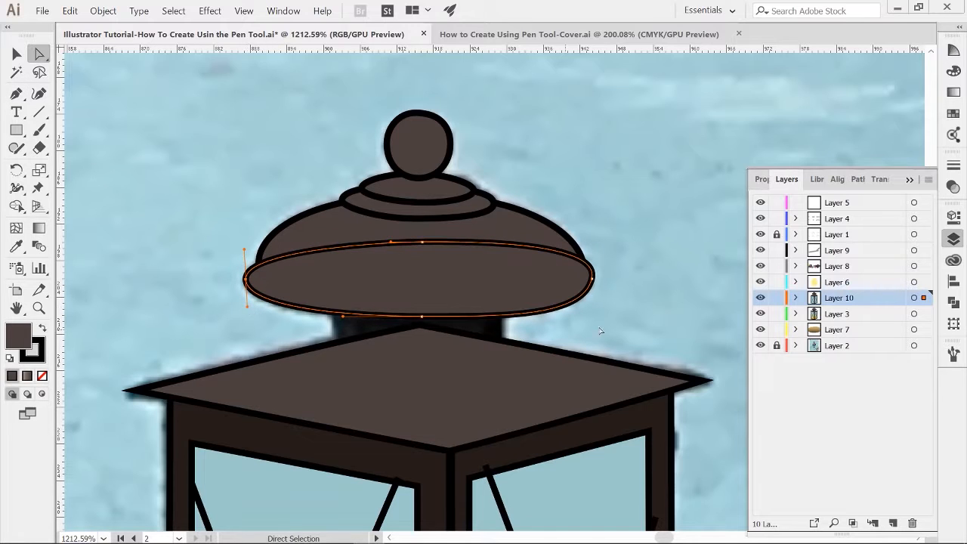
left_click_drag(599, 327, 581, 311)
left_click(605, 321)
Step: Send the brim oval to the back and adjust its right curve handle to fit the photo
key("v")
left_click(441, 266)
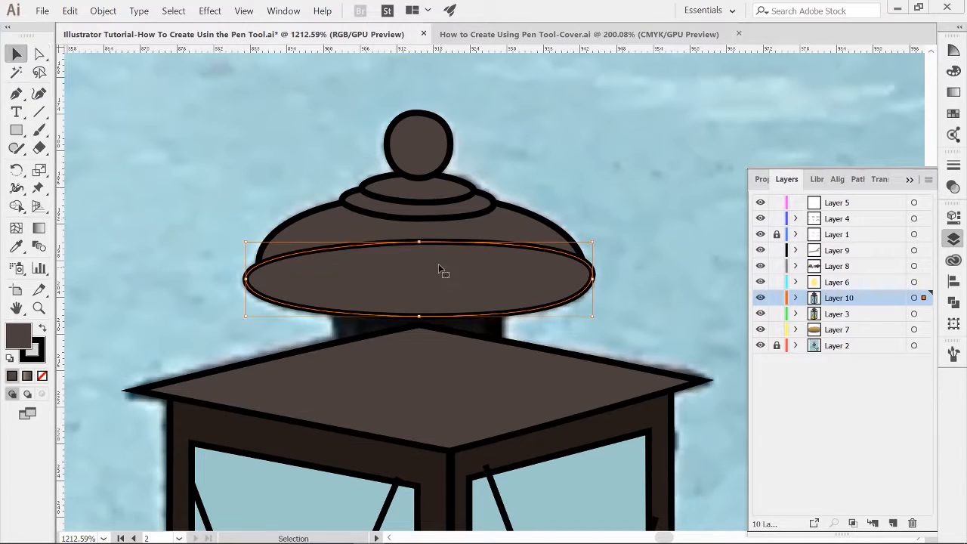
key("ctrl+shift+[")
left_click(602, 231)
key("a")
left_click(593, 281)
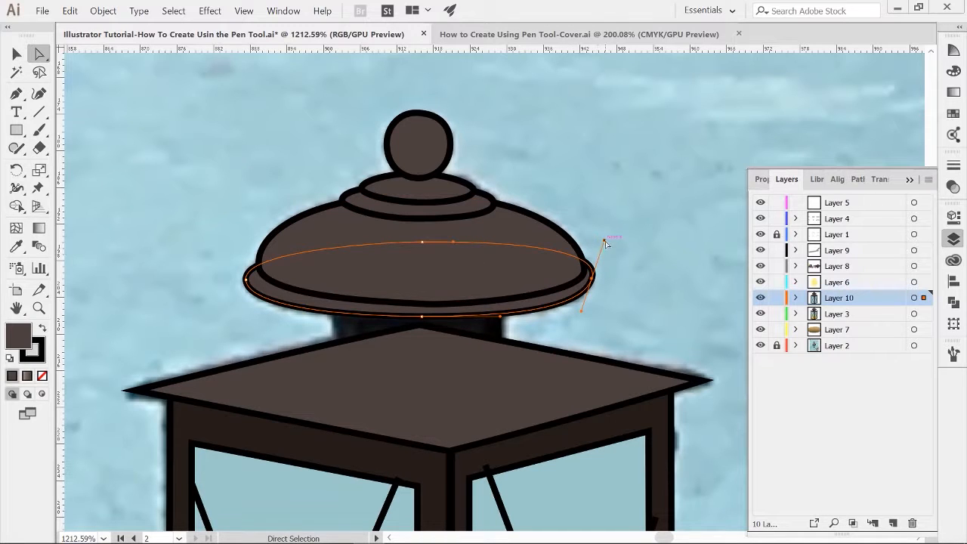
left_click_drag(606, 244, 596, 253)
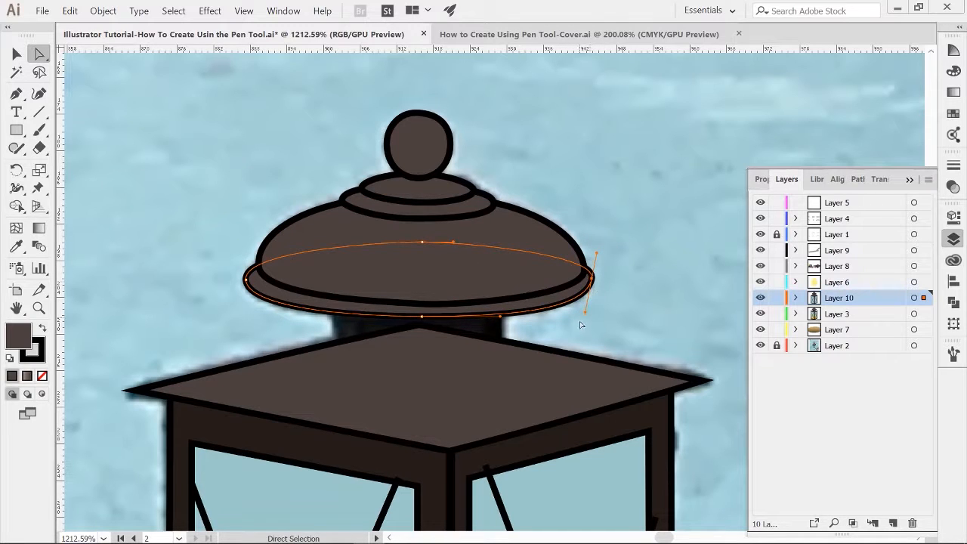
left_click(247, 278)
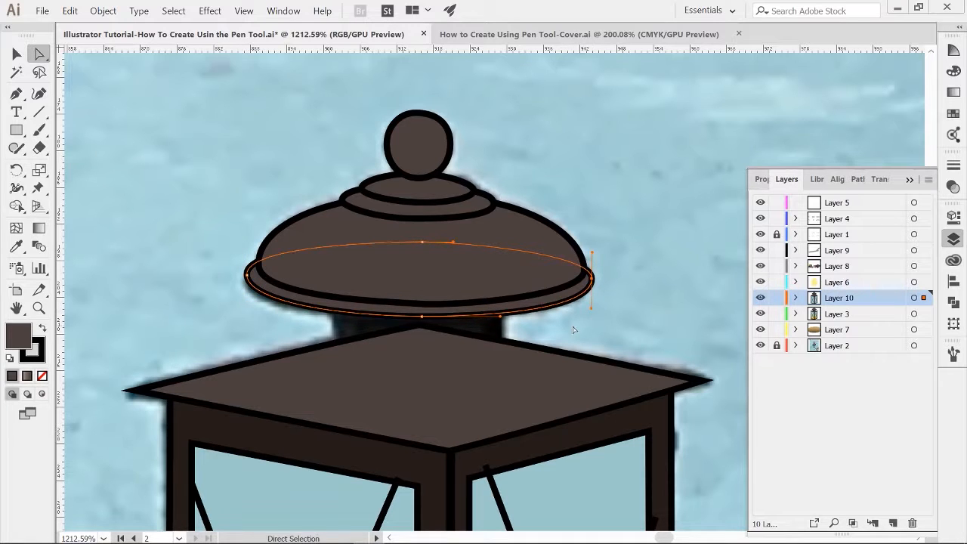
Step: Hide Layer 10 briefly to compare the drawing with the photo underneath
key("ctrl+shift+a")
key("z")
left_click_drag(545, 348, 399, 272)
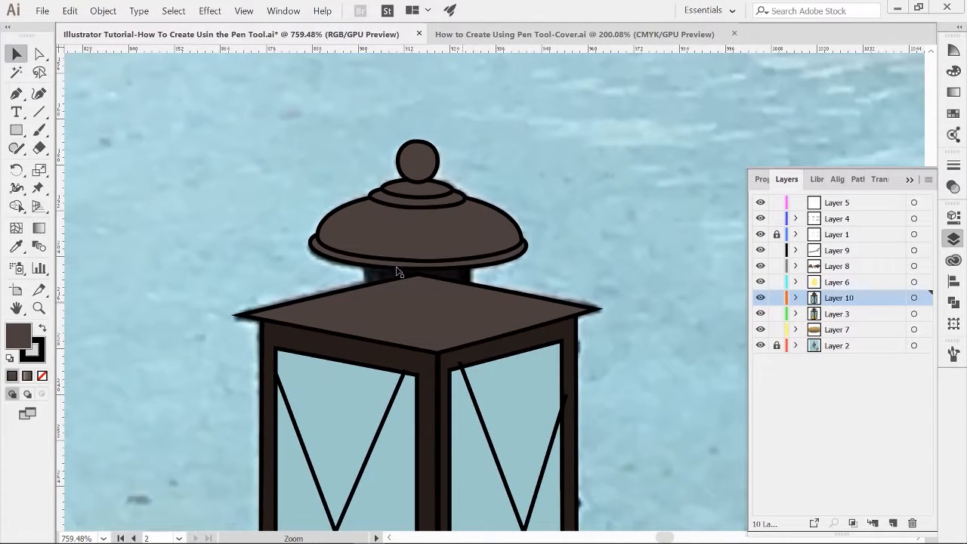
left_click(760, 298)
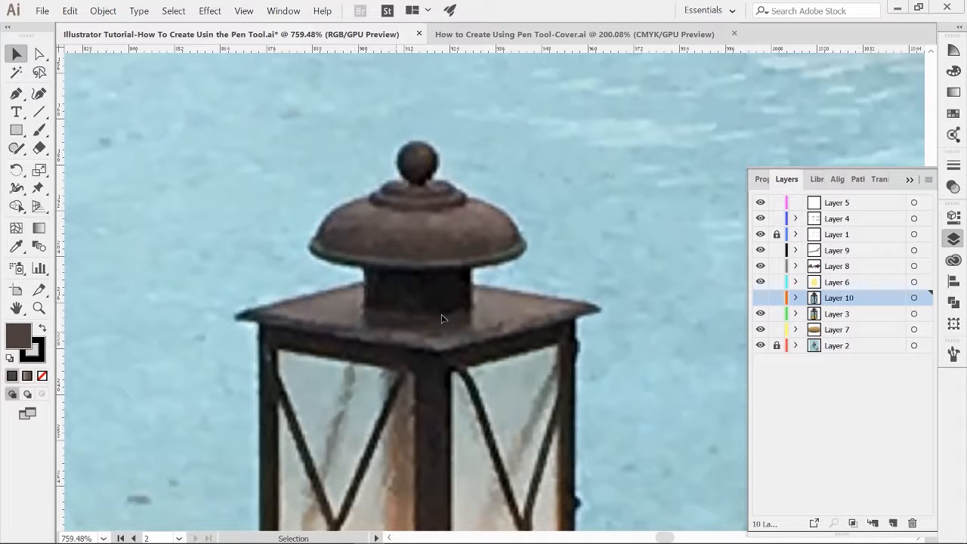
key("ctrl+z")
Step: Set the roof's fill to none so the photo shows through it
left_click(418, 303)
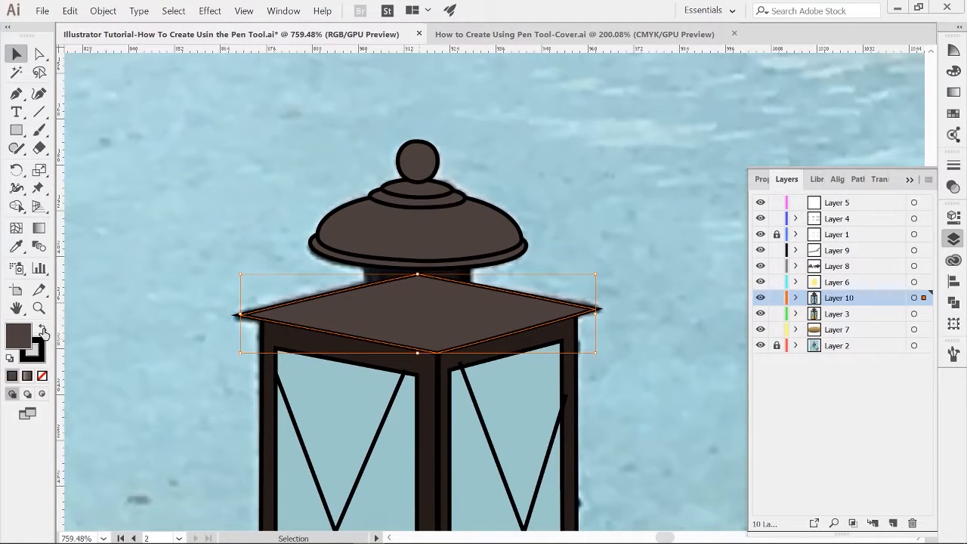
left_click(42, 376)
left_click(139, 278)
Step: Trace the neck between the dome and the roof with the Pen tool, adjusting its lower corner
key("p")
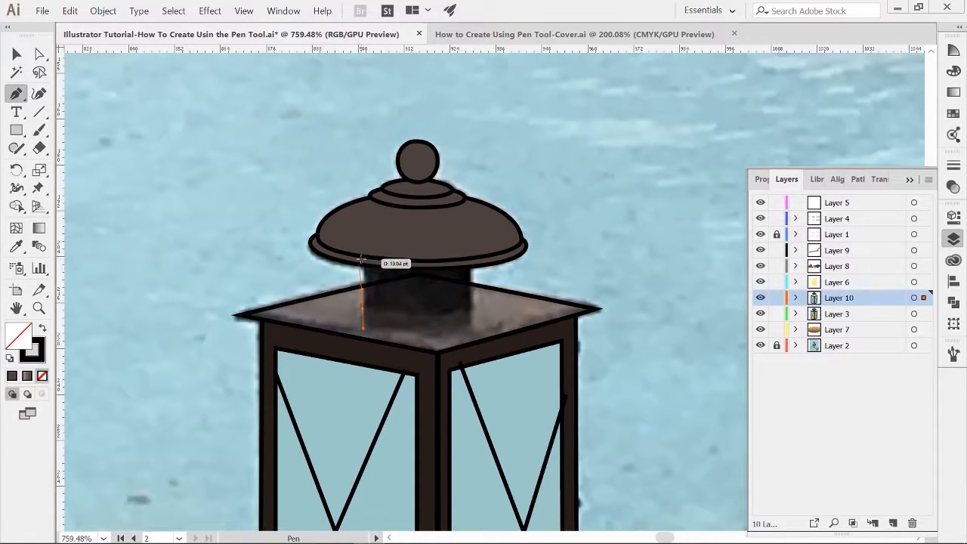
left_click_drag(363, 257, 363, 244)
left_click_drag(470, 258, 470, 277)
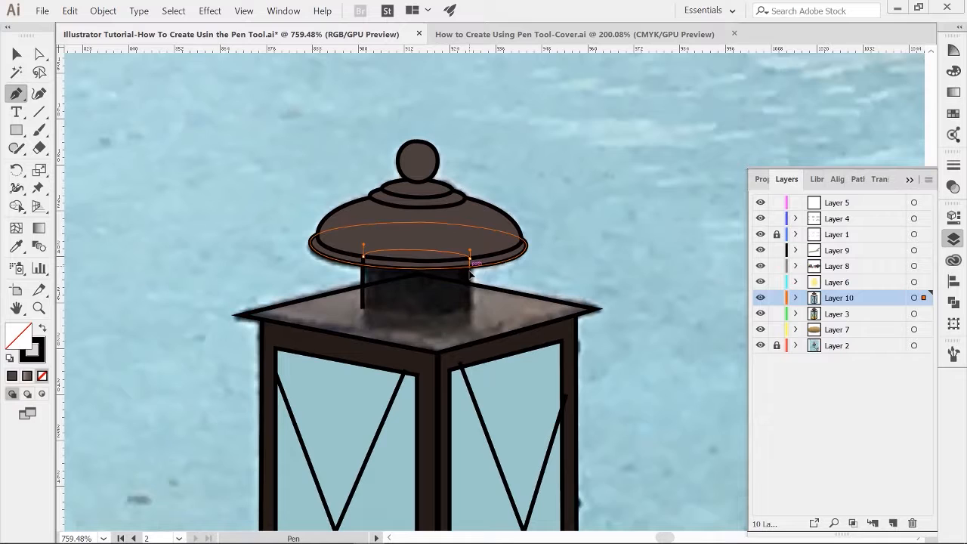
left_click(471, 315)
left_click_drag(363, 292, 362, 288)
key("a")
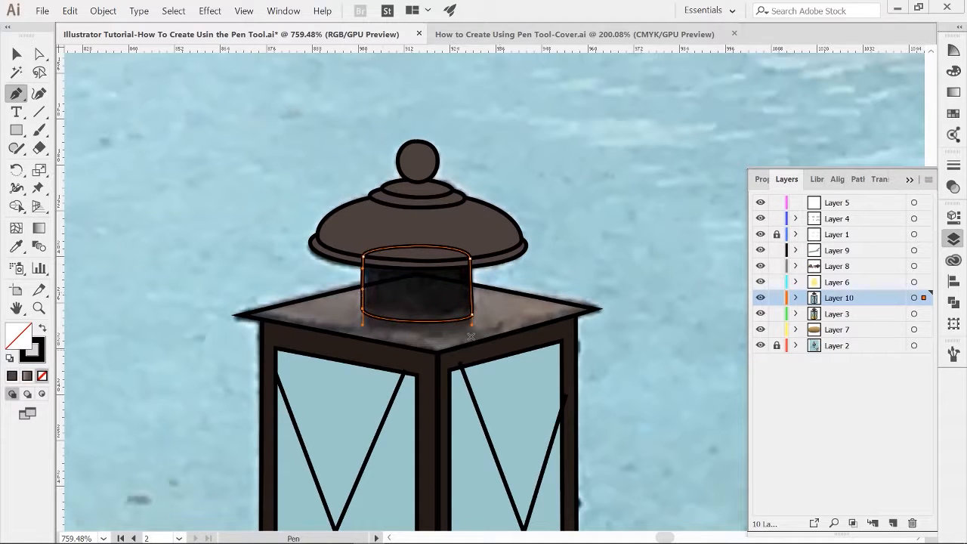
left_click_drag(473, 313, 472, 310)
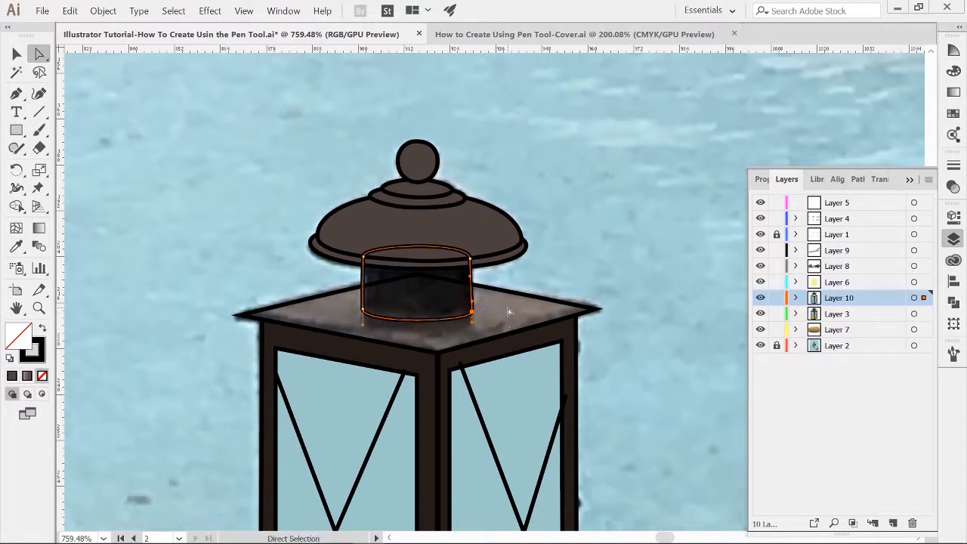
left_click(508, 311)
Step: Send the neck backward and fill it with the frame's dark brown using the Eyedropper
key("v")
left_click(390, 316)
key("ctrl+[")
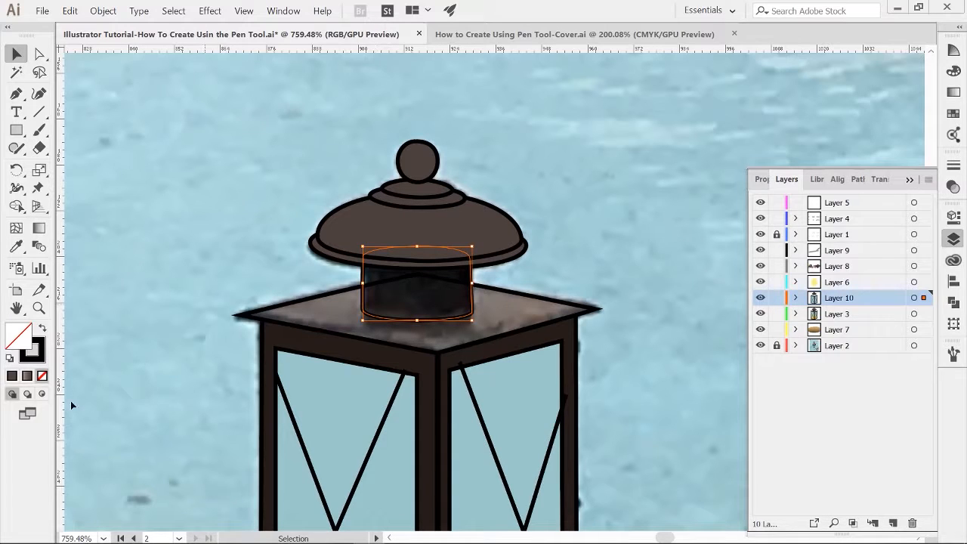
left_click(13, 377)
key("i")
left_click(534, 339)
key("v")
left_click(436, 329)
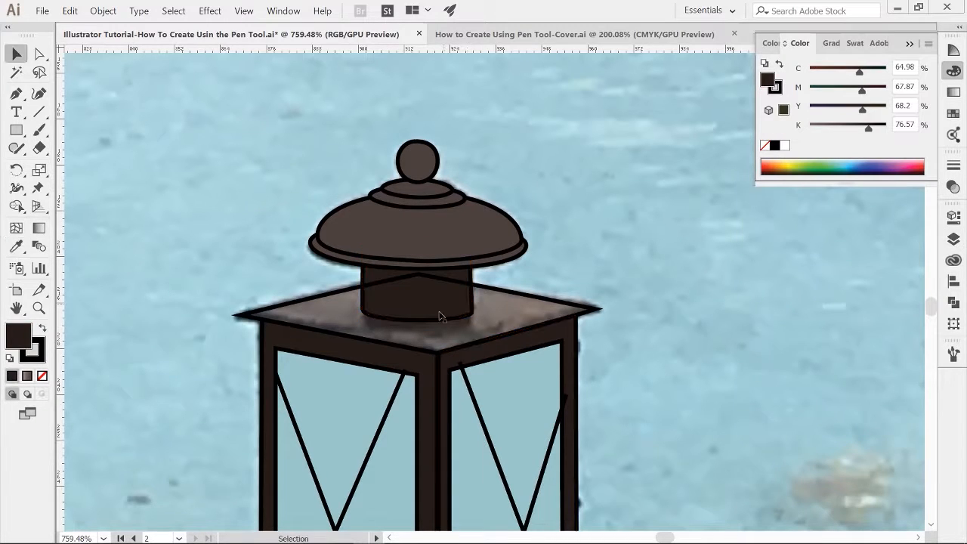
Step: Restore the roof's fill by sampling the dome's brown with the Eyedropper
left_click(440, 316)
key("i")
left_click(425, 242)
key("v")
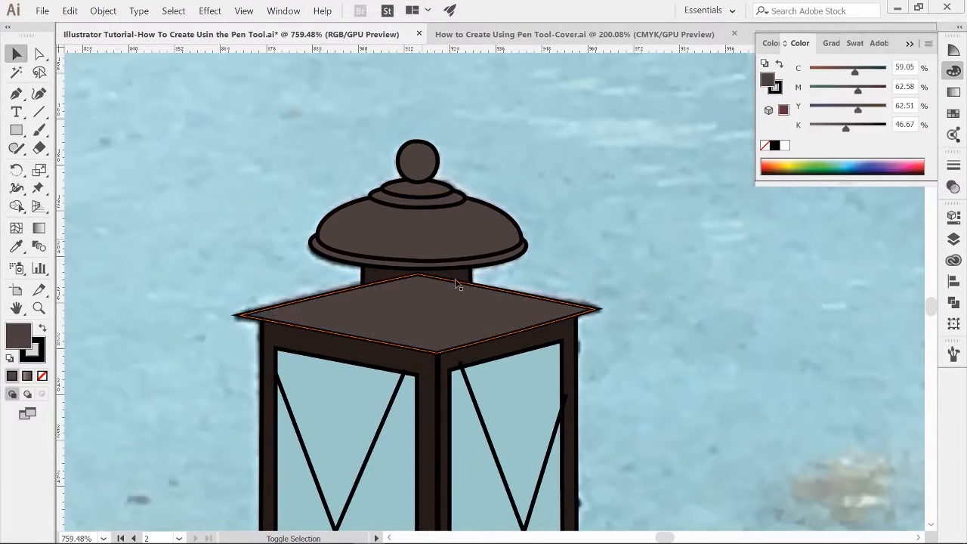
Step: Bring the neck to the front of the drawing
left_click(461, 280)
key("ctrl+shift+bracketright")
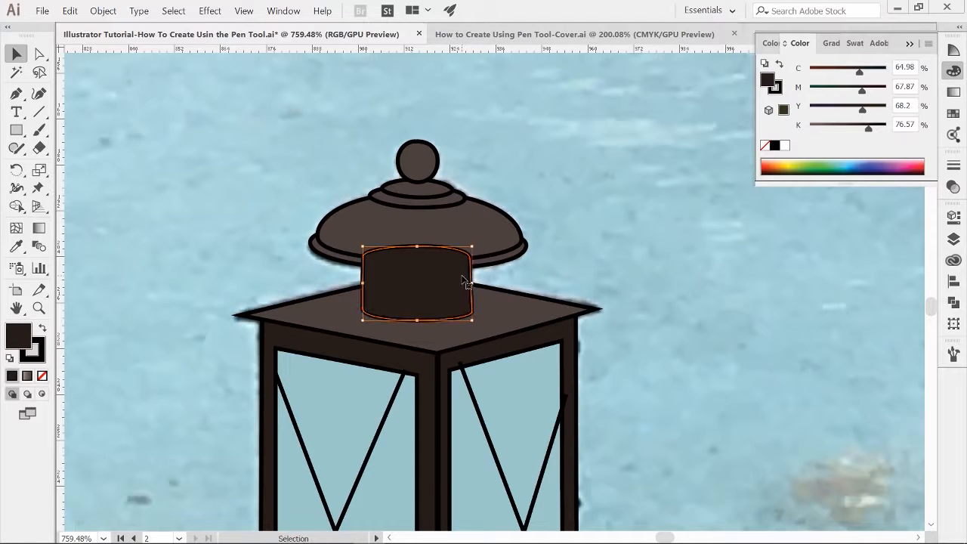
left_click(361, 155)
Step: Select the dome, its stacked rings and the knob, and bring them to the front of the drawing
left_click_drag(334, 248, 333, 250)
left_click(425, 202, "shift")
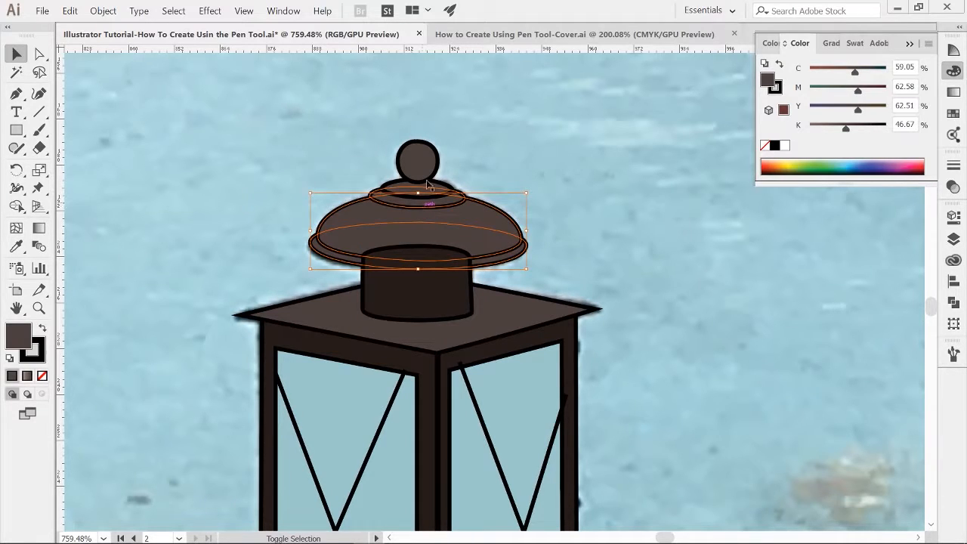
left_click(427, 185, "shift")
left_click(426, 171, "shift")
left_click(449, 222, "shift")
left_click(450, 224, "shift")
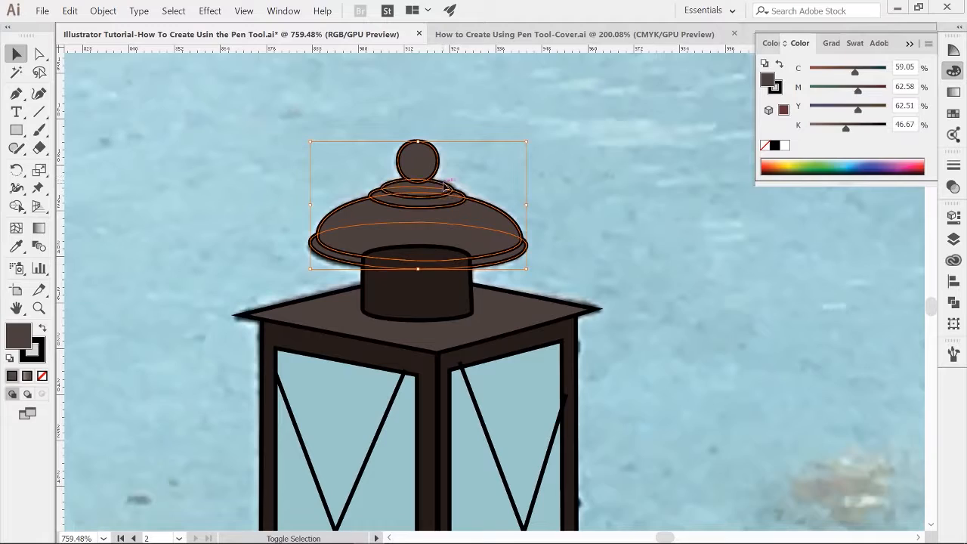
key("ctrl+shift+bracketright")
Step: Zoom out and examine the traced lantern frame's selection and properties next to the finished illustration
key("ctrl+shift+a")
scroll(518, 356, "down", 2)
left_click_drag(404, 493, 422, 375)
scroll(484, 382, "down", 2)
key("v")
left_click(493, 370)
key("ctrl+z")
key("ctrl+shift+a")
key("z")
left_click_drag(422, 374, 452, 355)
key("v")
left_click(521, 299)
left_click(517, 316, "shift")
left_click(572, 313, "shift")
left_click(572, 288, "shift")
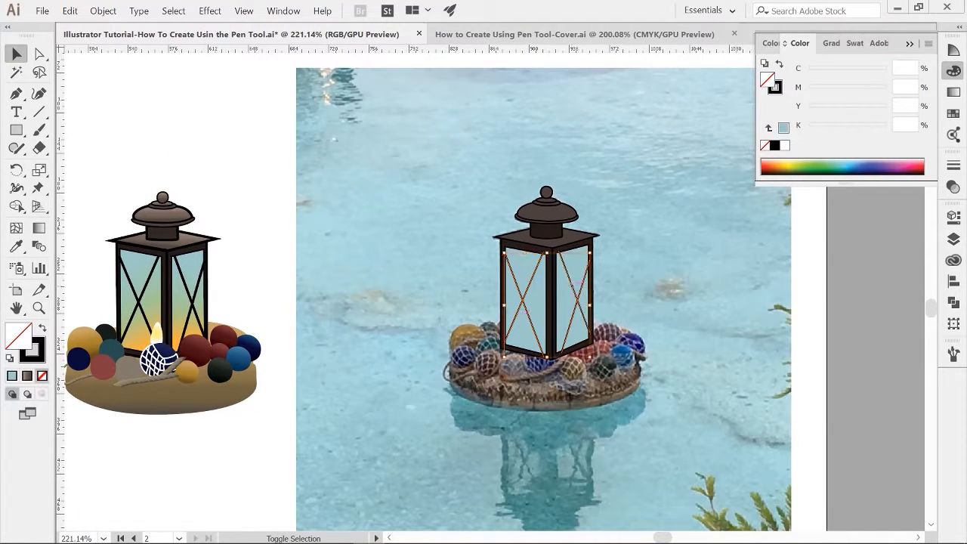
left_click(954, 218)
left_click(856, 367)
left_click(876, 69)
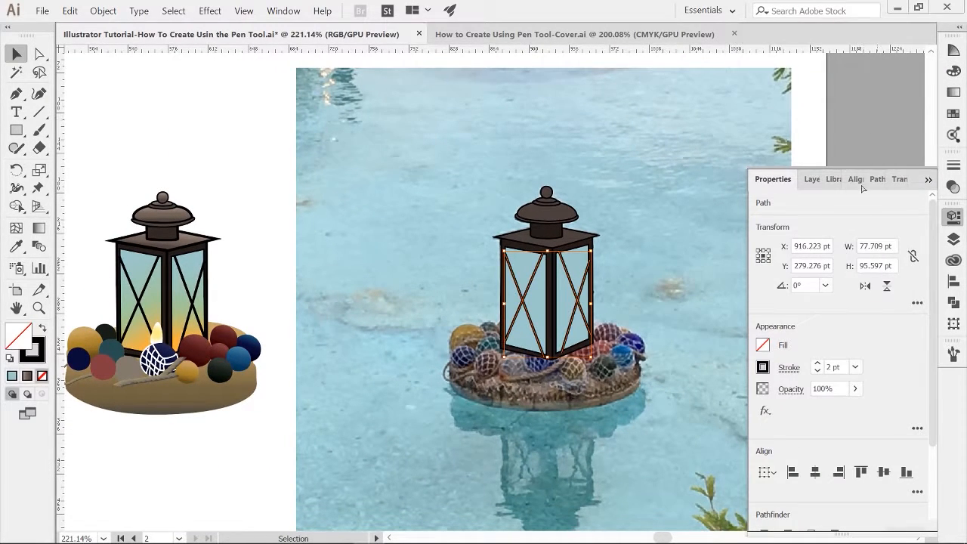
key("ctrl+shift+a")
left_click(930, 181)
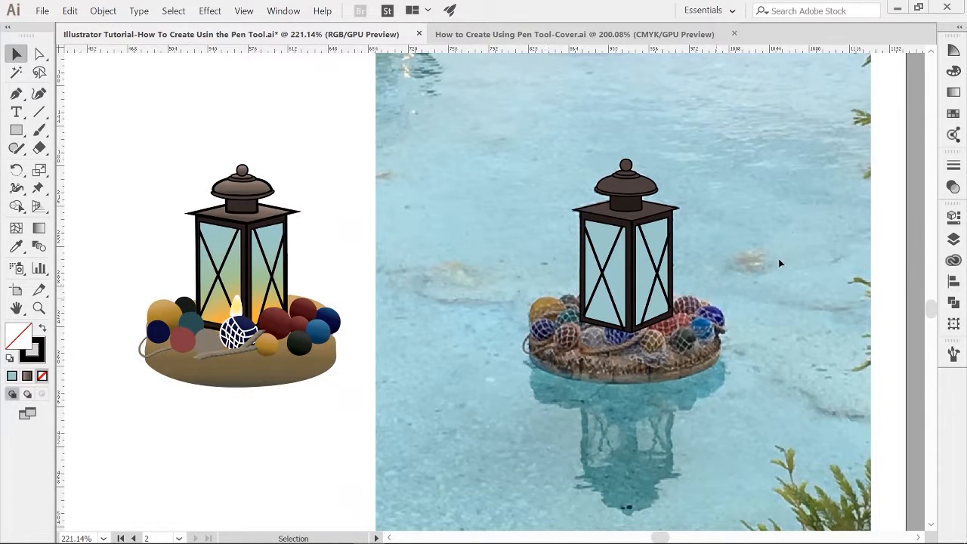
Step: Toggle the visibility of Layer 10 to compare the tracing with the original lantern photo
left_click(953, 239)
left_click(760, 298)
left_click(760, 298)
left_click(760, 298)
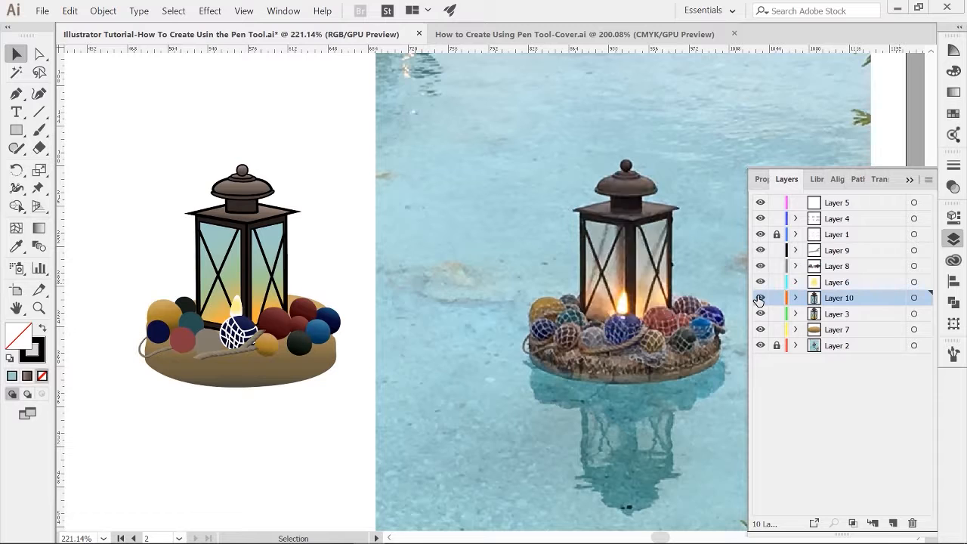
left_click(760, 297)
left_click(910, 180)
Step: Zoom in on the traced lantern to inspect it beside the finished illustration
left_click_drag(544, 144, 583, 432)
left_click_drag(511, 102, 529, 423)
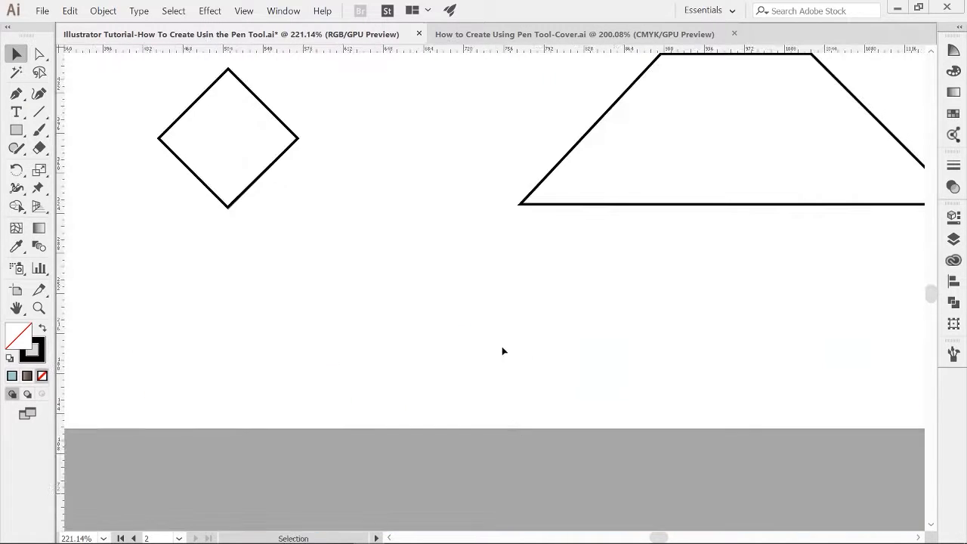
key("z")
left_click_drag(497, 337, 460, 340)
key("v")
scroll(462, 182, "down", 8)
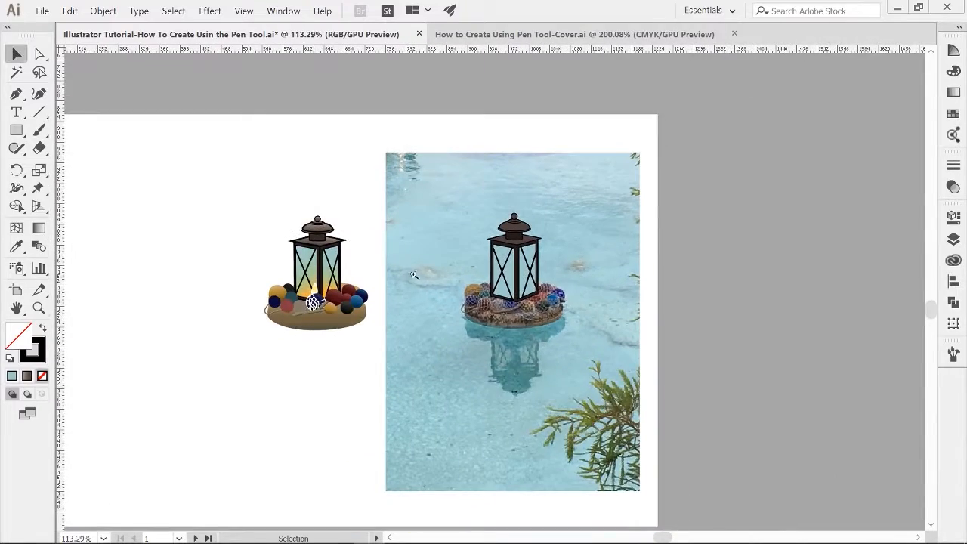
key("z")
left_click_drag(465, 302, 508, 344)
key("v")
key("z")
key("v")
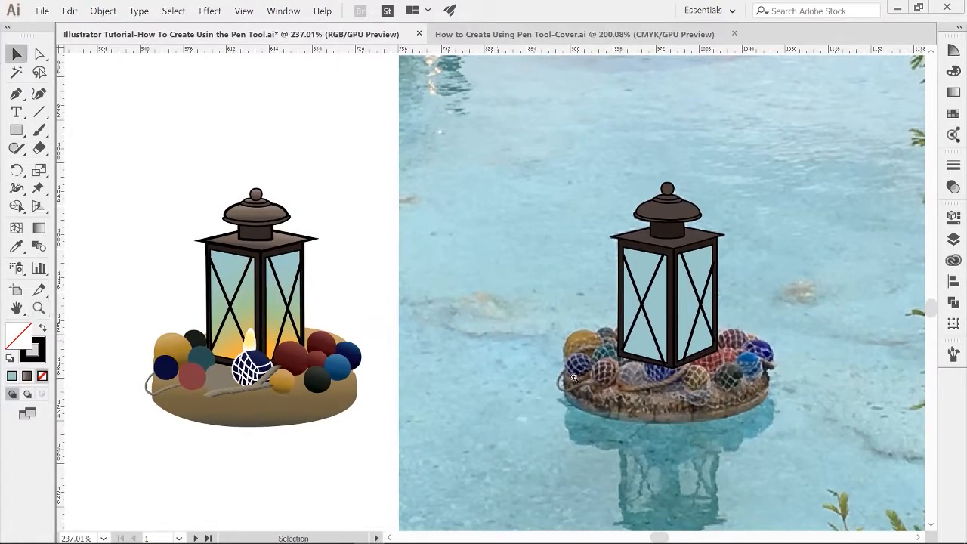